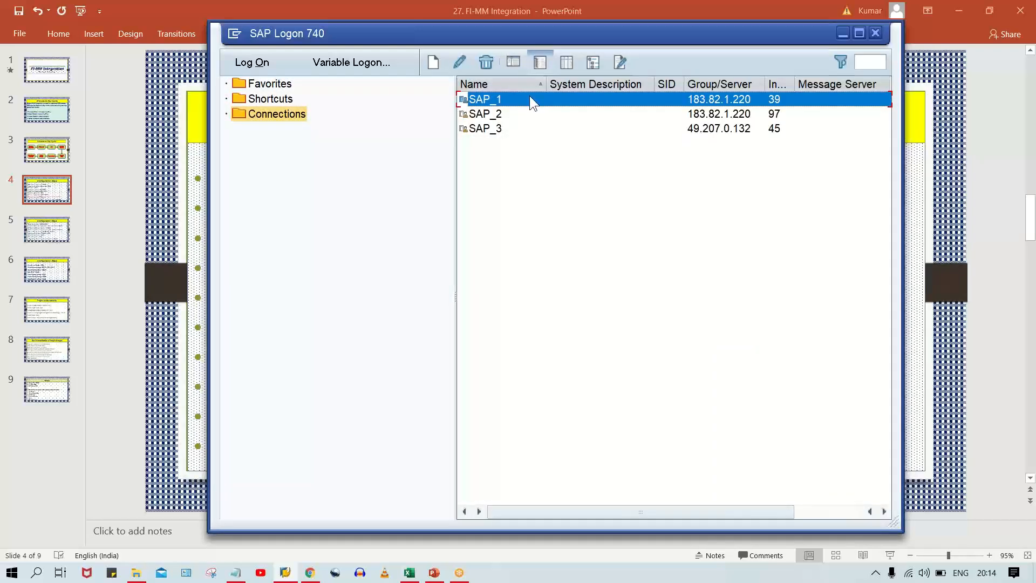
# Log on to the SAP_1 system, entering the user name and account password.
pyautogui.doubleClick(530, 97)
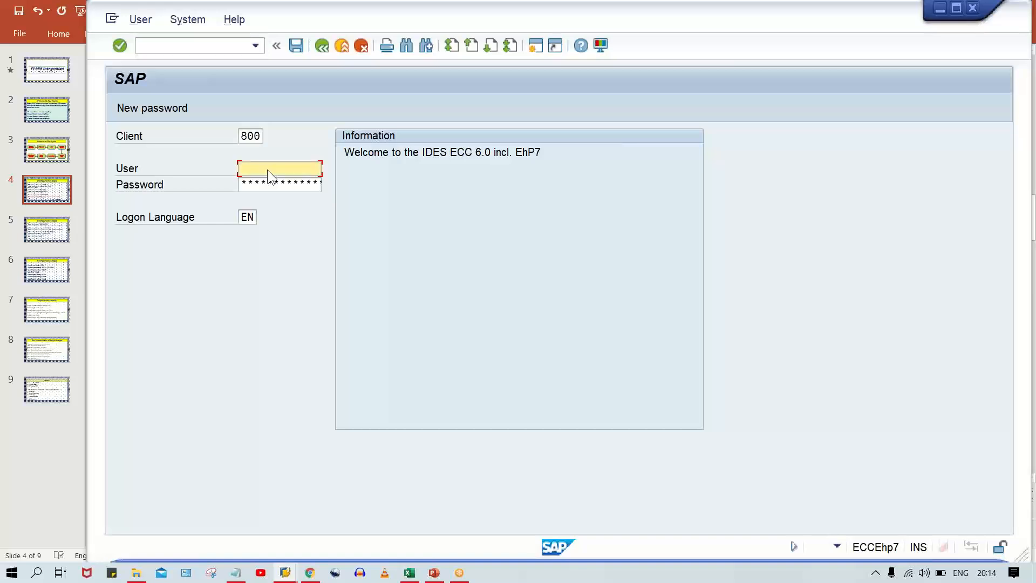
pyautogui.click(267, 169)
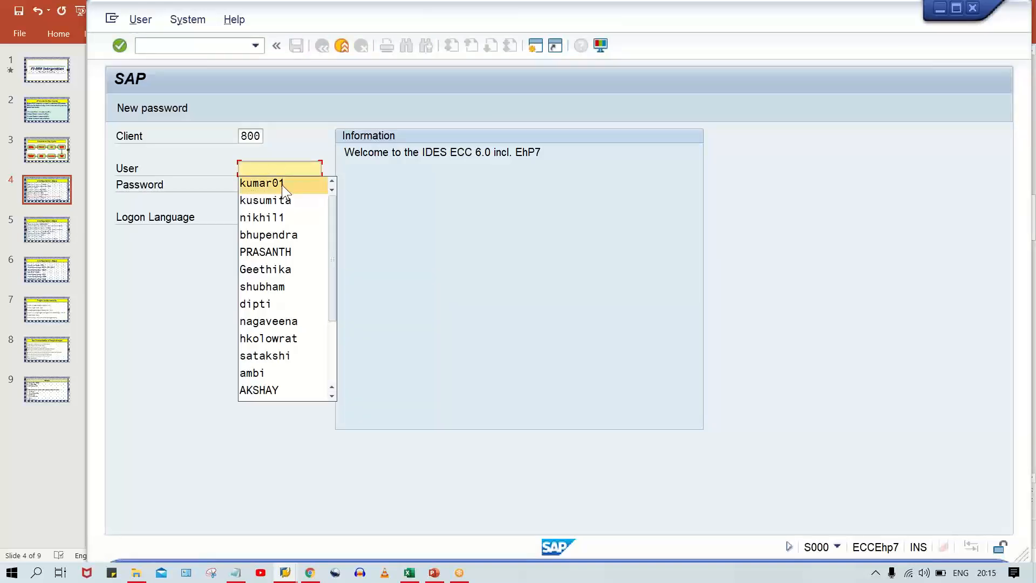
pyautogui.click(282, 185)
pyautogui.press('Tab')
pyautogui.hotkey('ctrl', 'v')
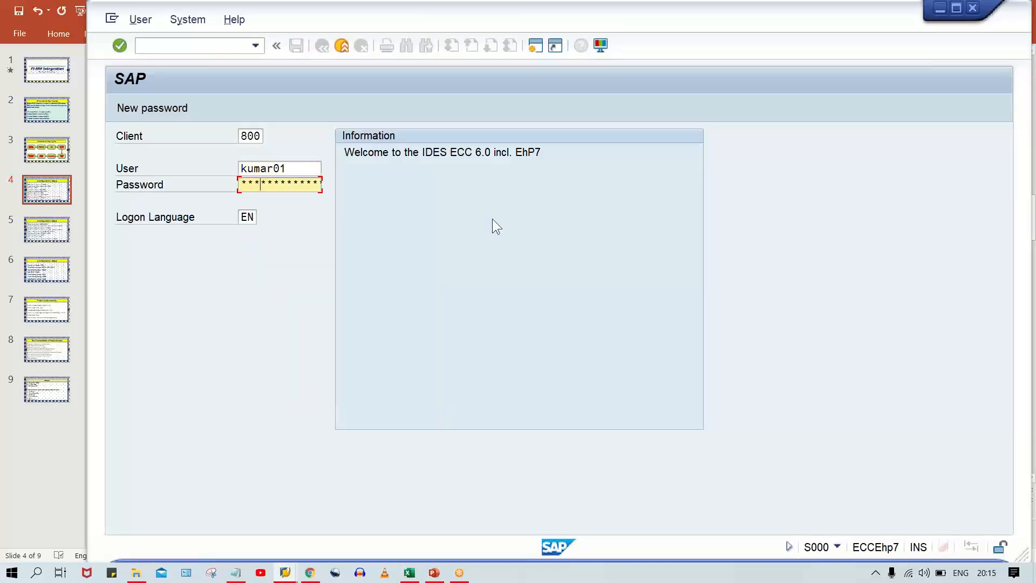
pyautogui.press('Return')
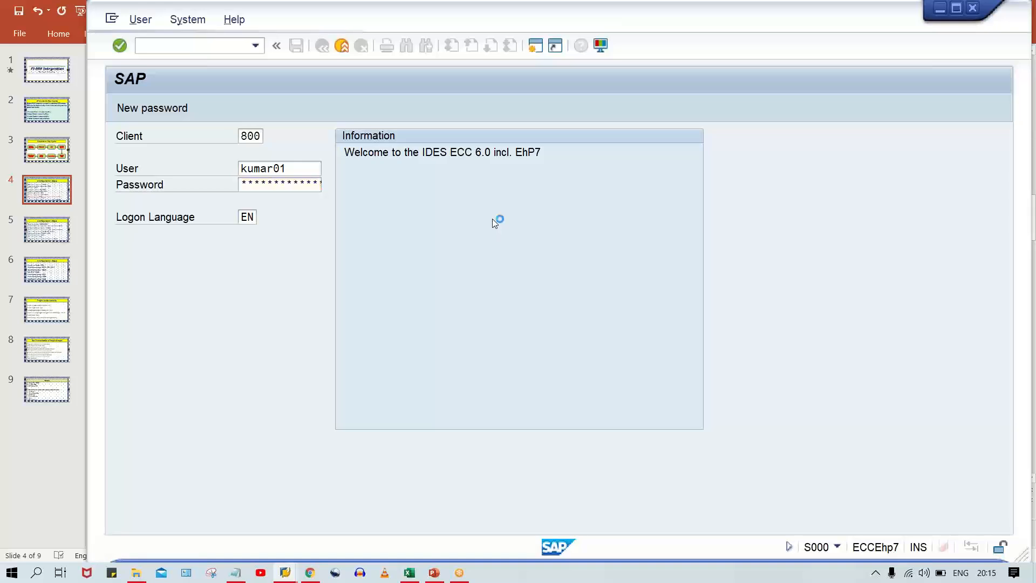
# Open transaction OX08 and delete the purchasing organization entry that has a blank key and description.
pyautogui.click(207, 47)
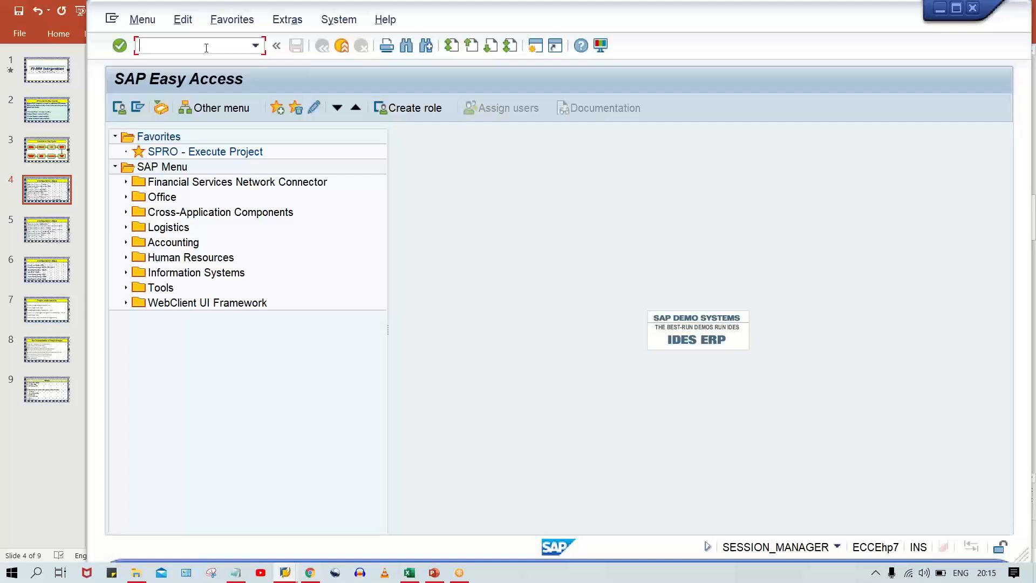
pyautogui.press('capslock')
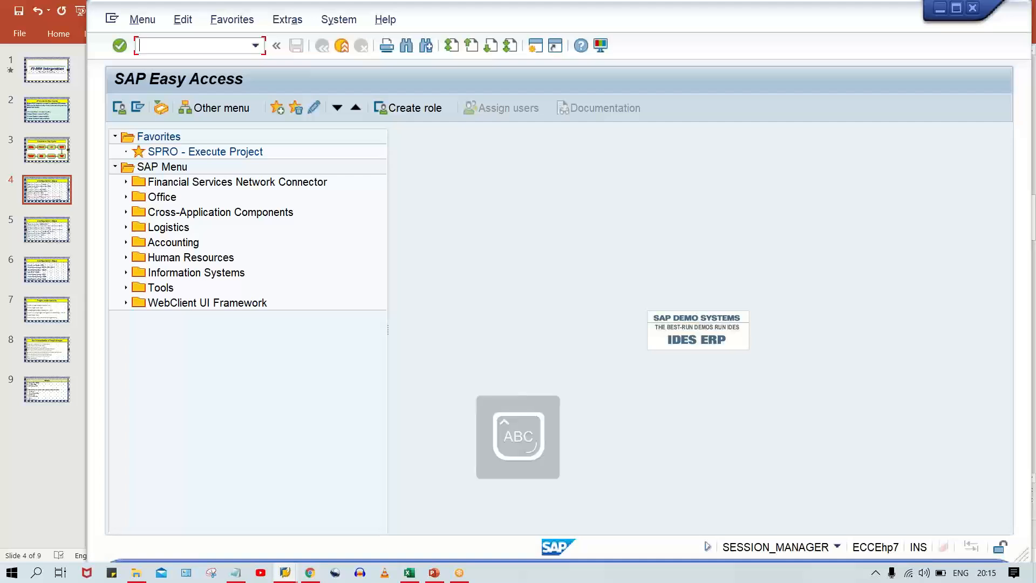
pyautogui.write('OX08')
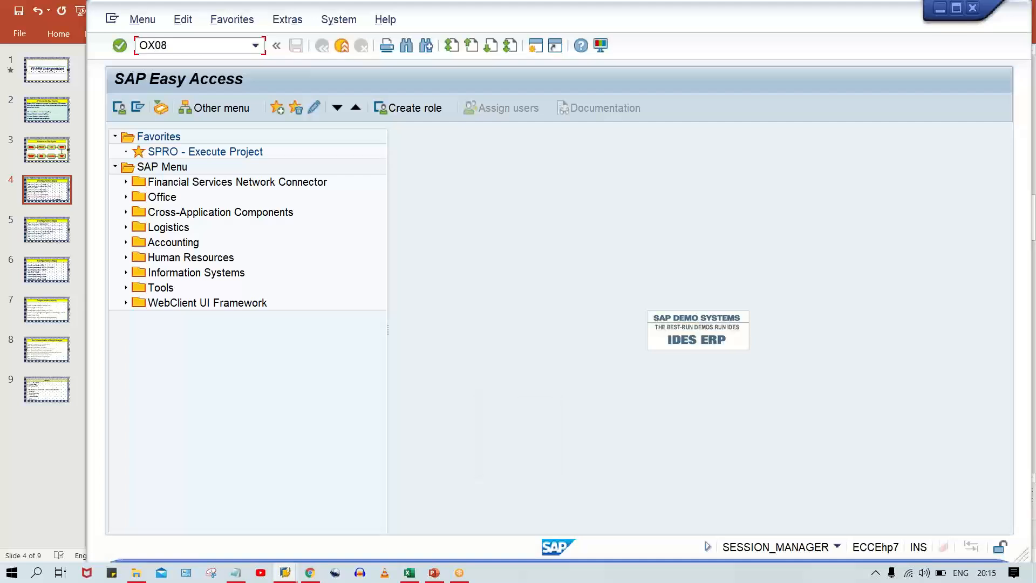
pyautogui.press('Return')
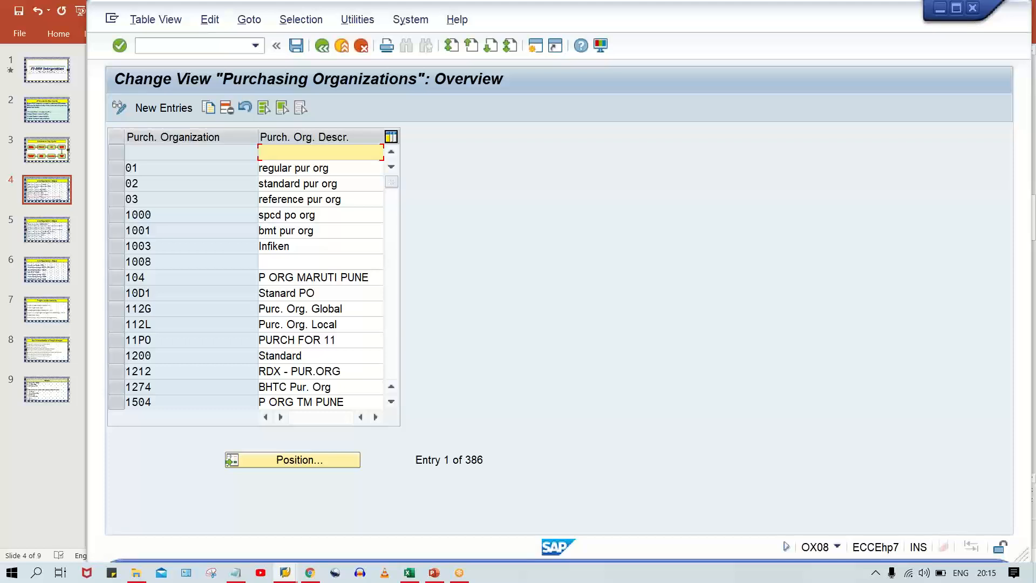
pyautogui.click(127, 151)
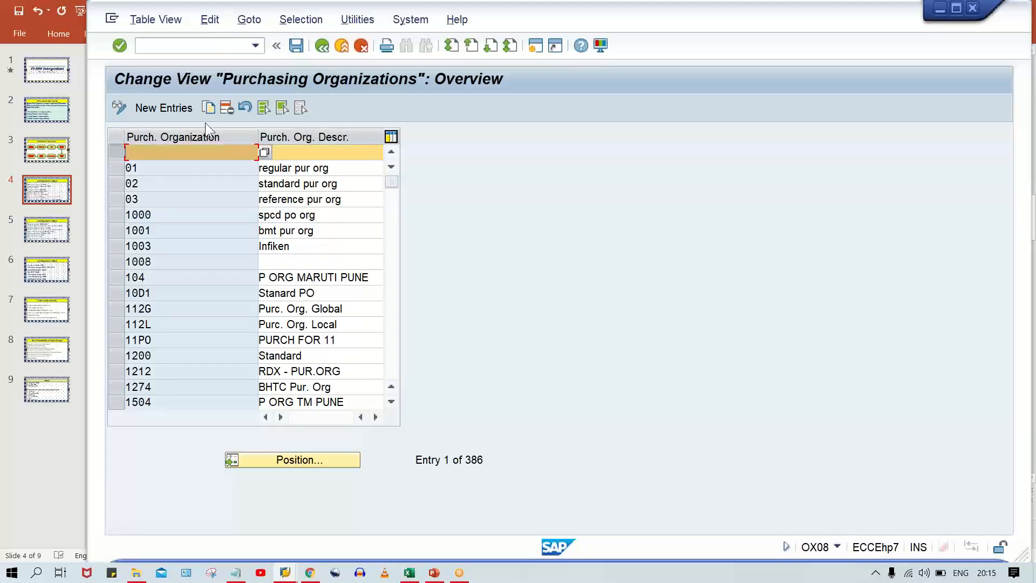
pyautogui.click(227, 108)
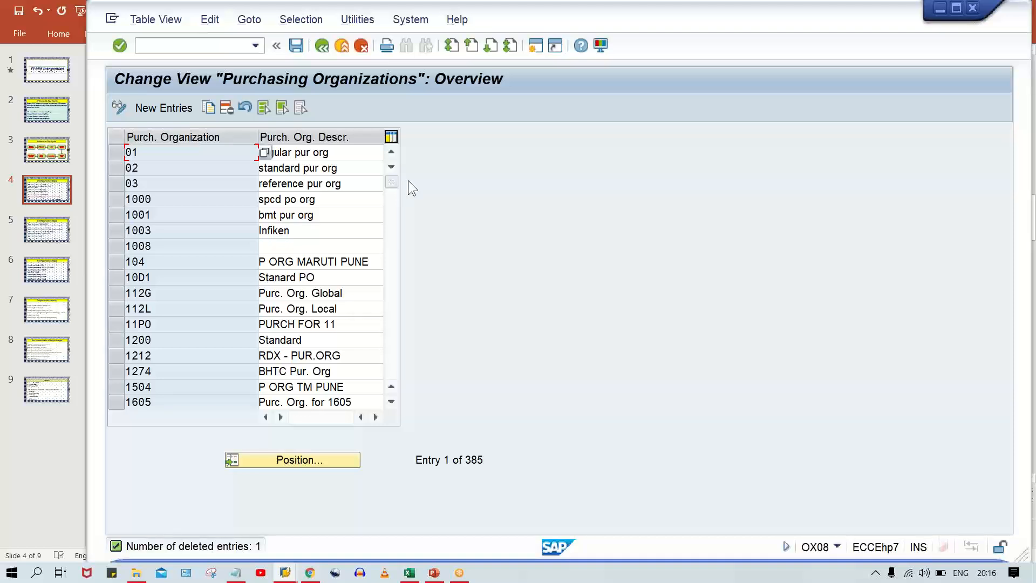
# Add a new purchasing organization TM00 with the description TATA MOTOR and save it to the customizing request.
pyautogui.click(164, 108)
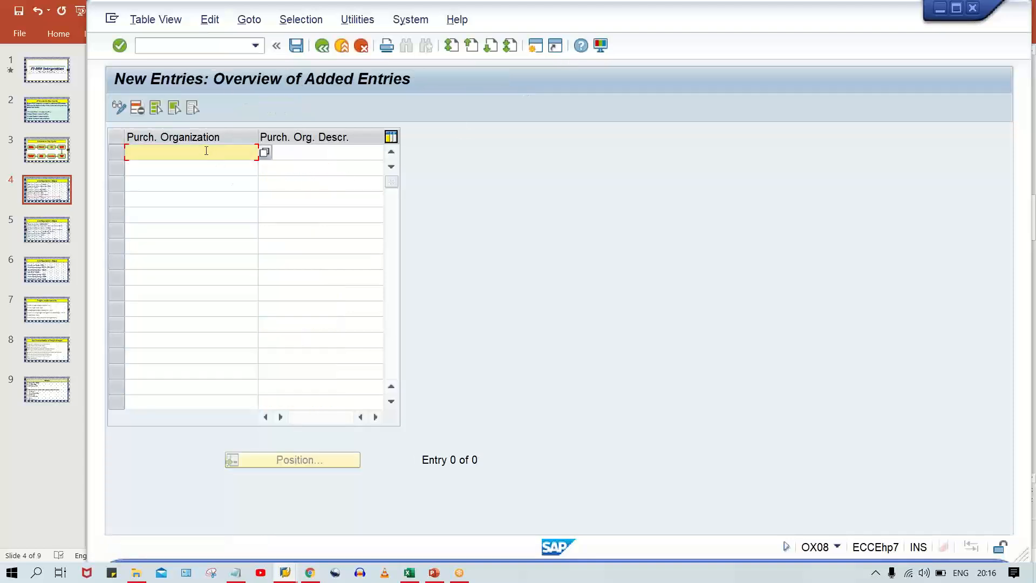
pyautogui.write('TM00')
pyautogui.press('Tab')
pyautogui.write('T')
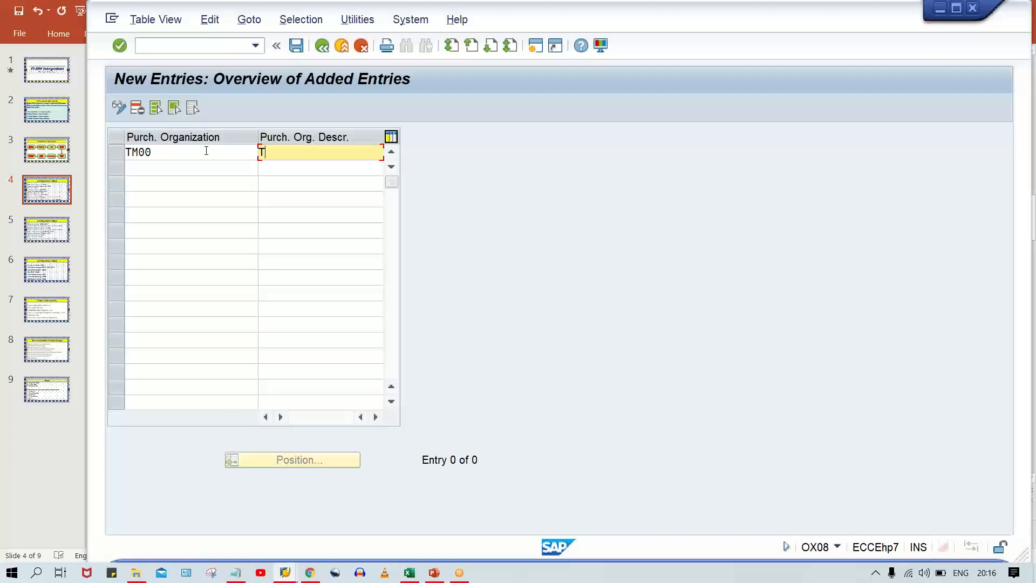
pyautogui.write('ATA MOTOR')
pyautogui.press('Return')
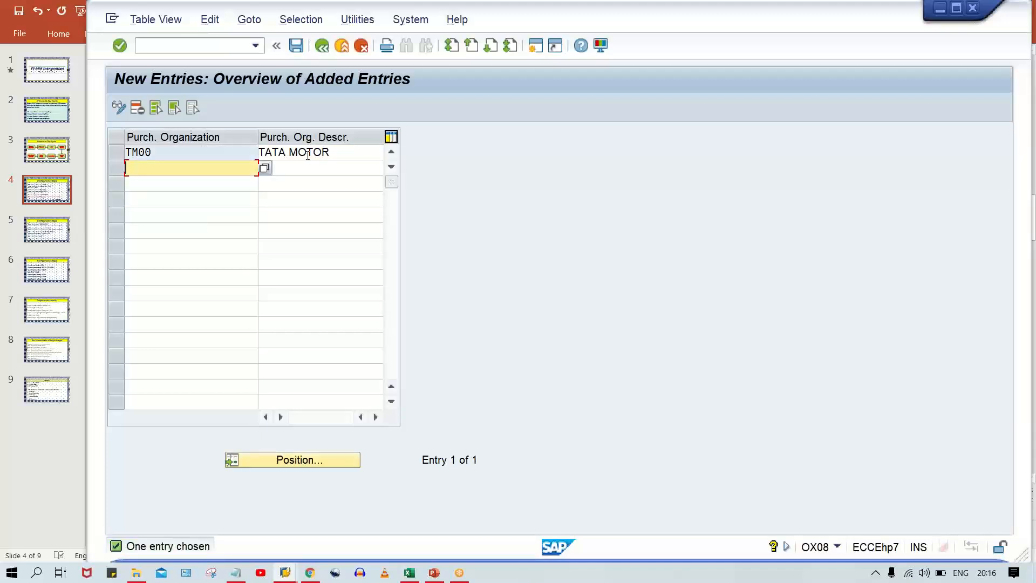
pyautogui.hotkey('ctrl', 's')
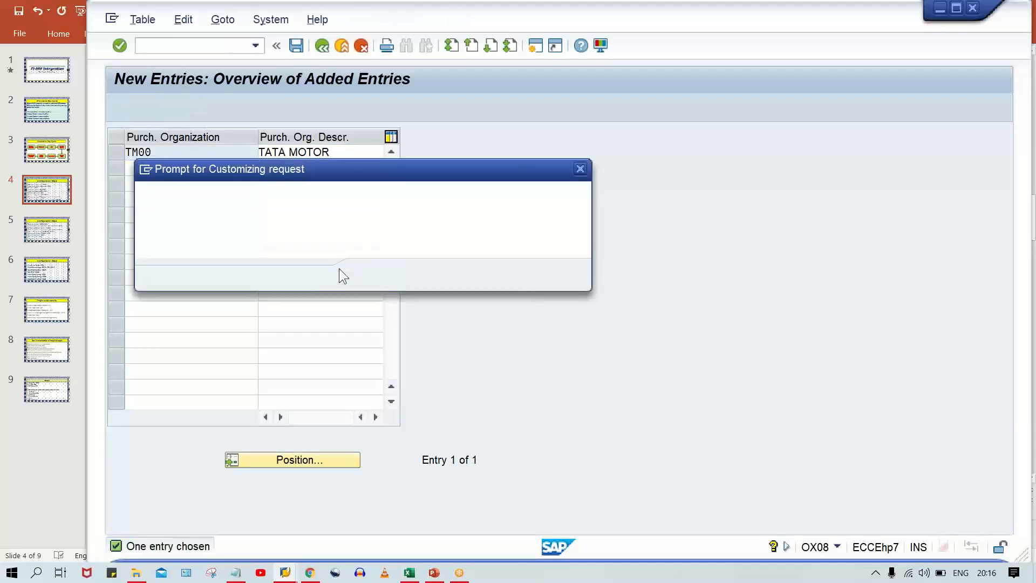
pyautogui.click(373, 276)
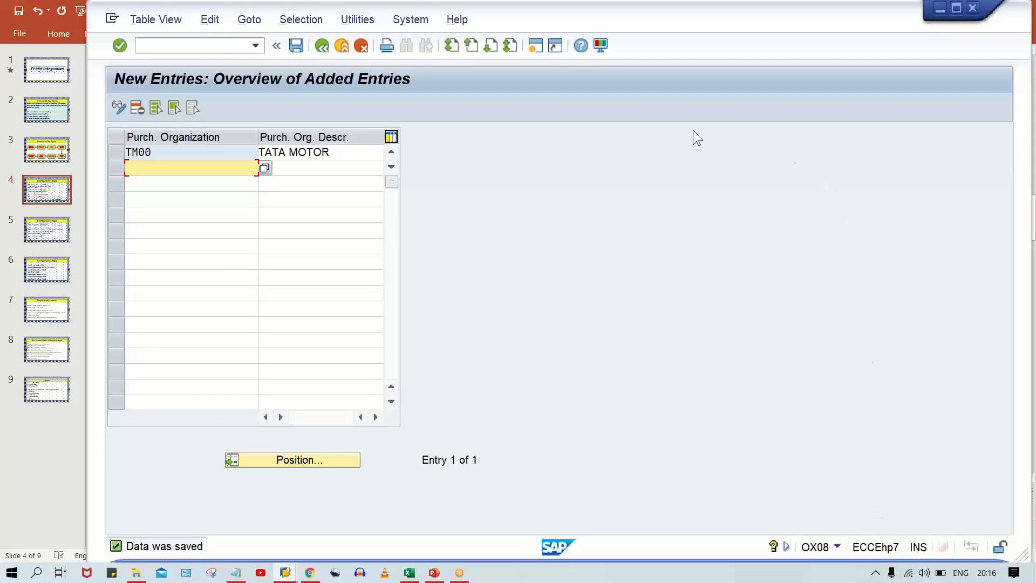
# Open transaction OX01 and position the company code assignment list at purchasing organization TM00.
pyautogui.click(199, 47)
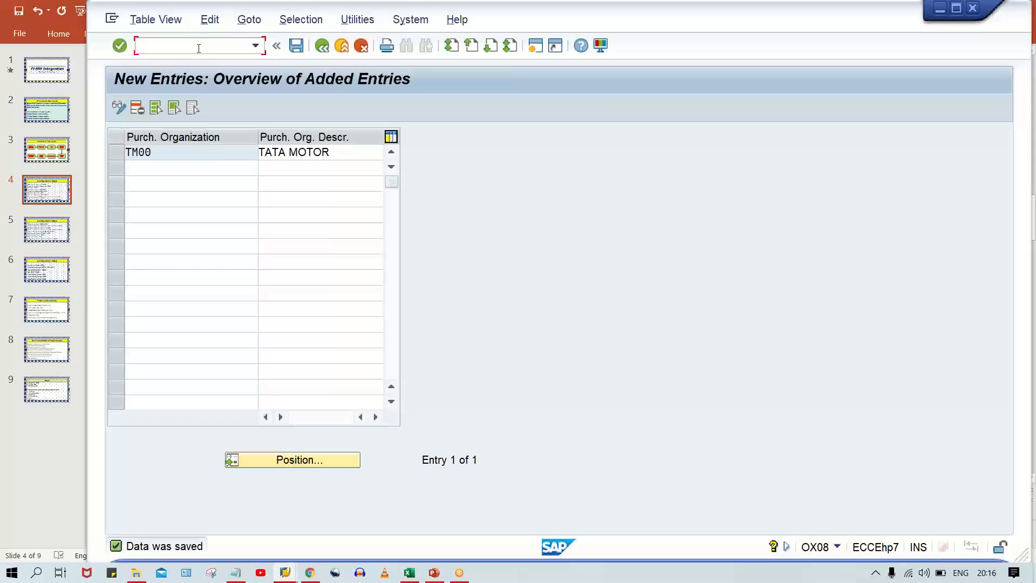
pyautogui.write('/NOX01')
pyautogui.press('Return')
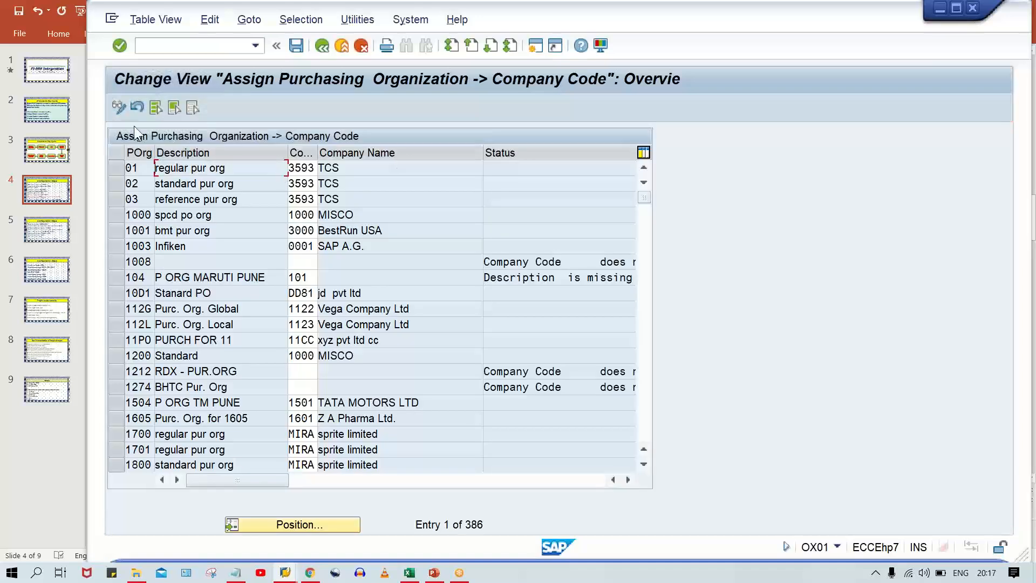
pyautogui.click(287, 526)
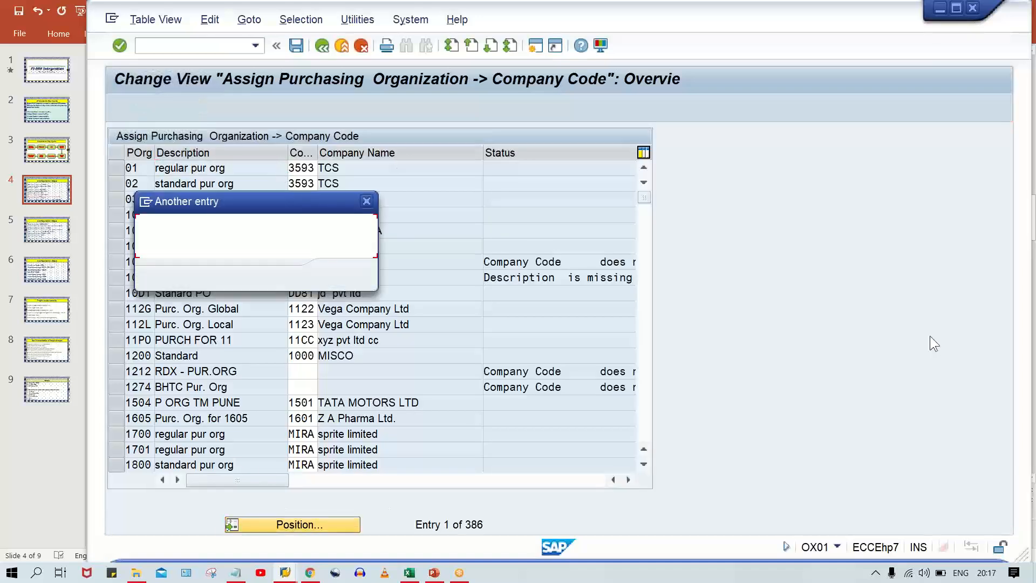
pyautogui.write('TM')
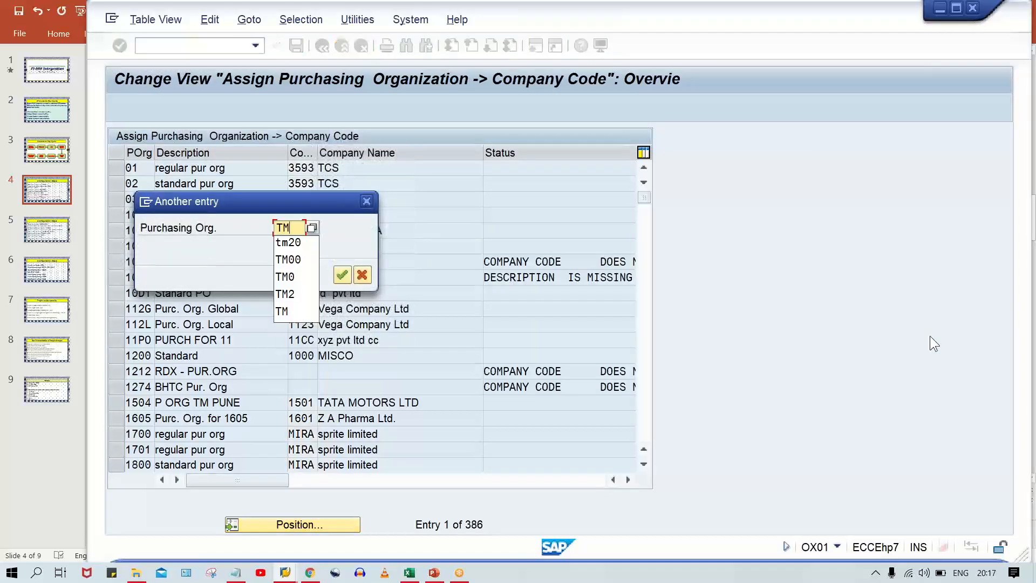
pyautogui.write('00')
pyautogui.press('Return')
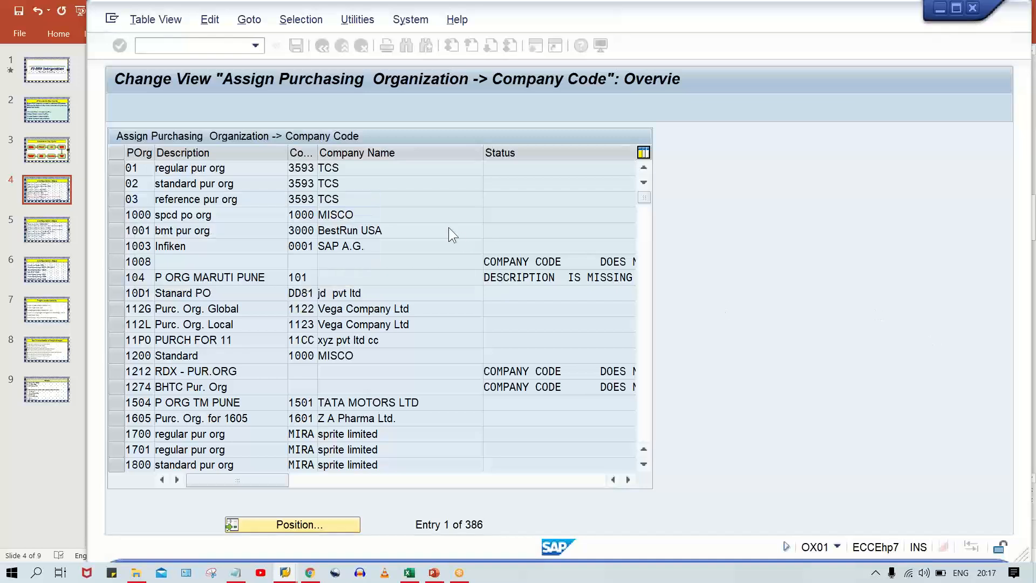
# Assign company code TM00 to purchasing organization TM00 and save it to the customizing request.
pyautogui.click(309, 167)
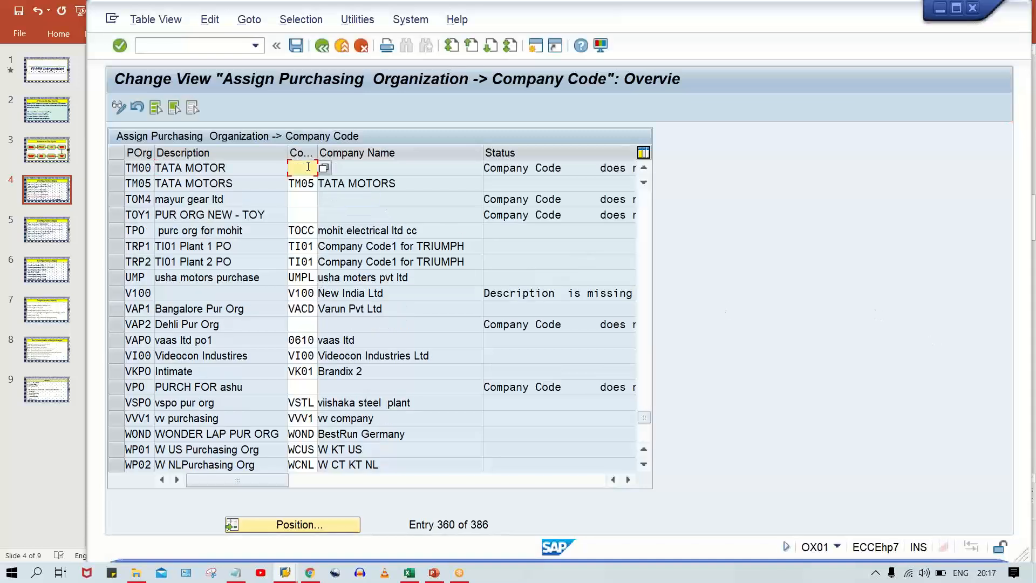
pyautogui.write('TM00')
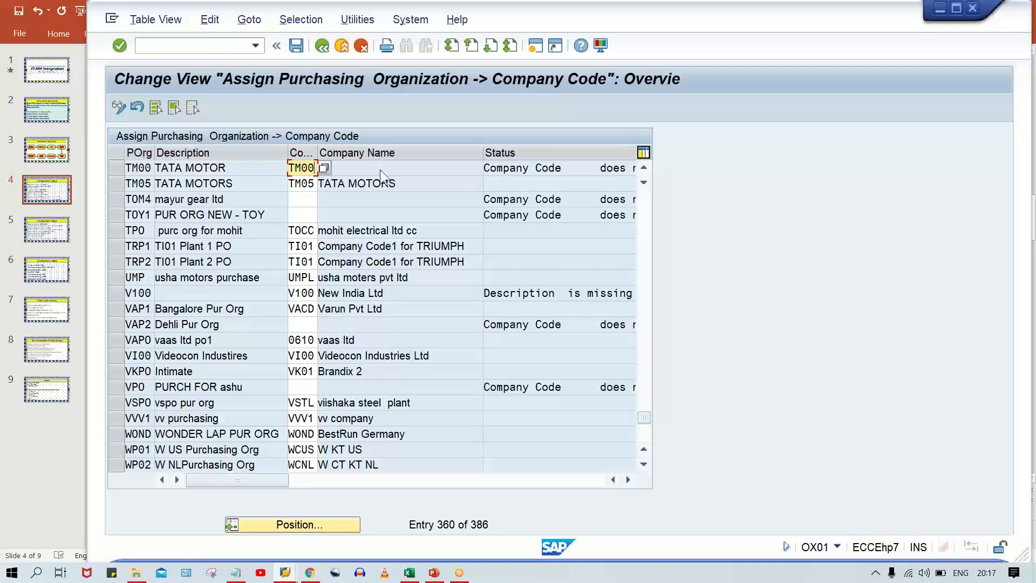
pyautogui.press('Return')
pyautogui.click(504, 166)
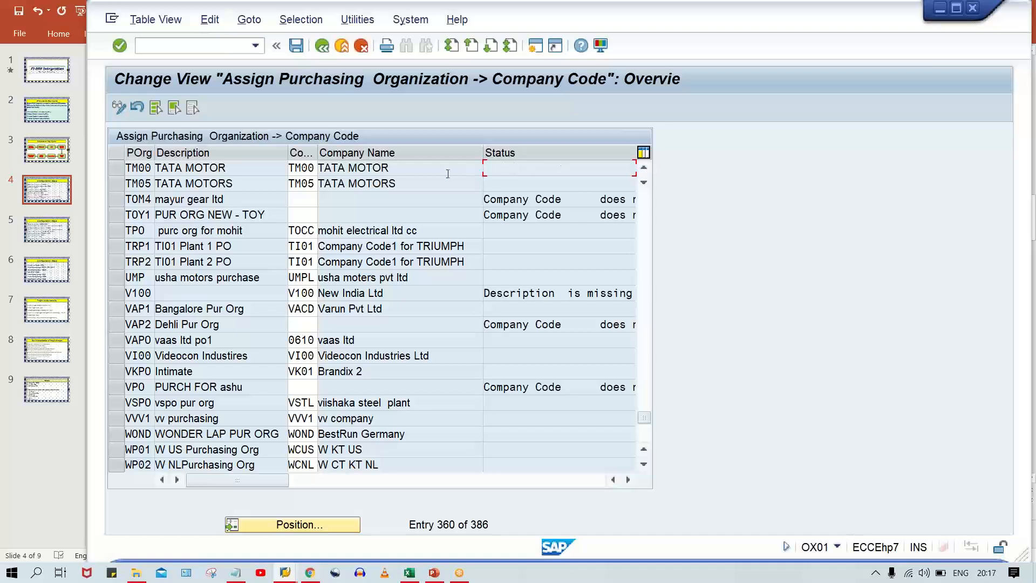
pyautogui.moveTo(448, 173); pyautogui.dragTo(190, 166)
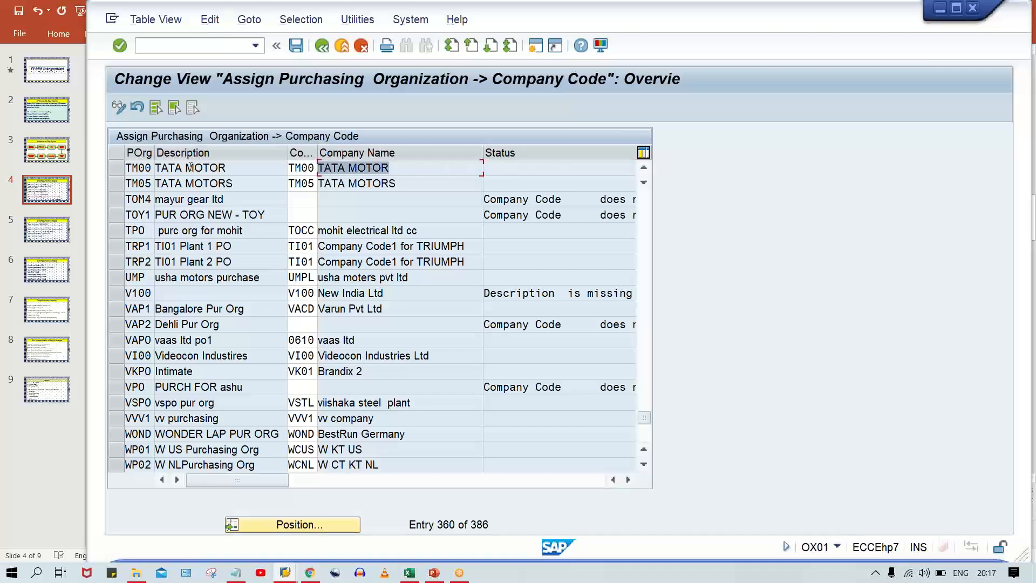
pyautogui.hotkey('ctrl', 's')
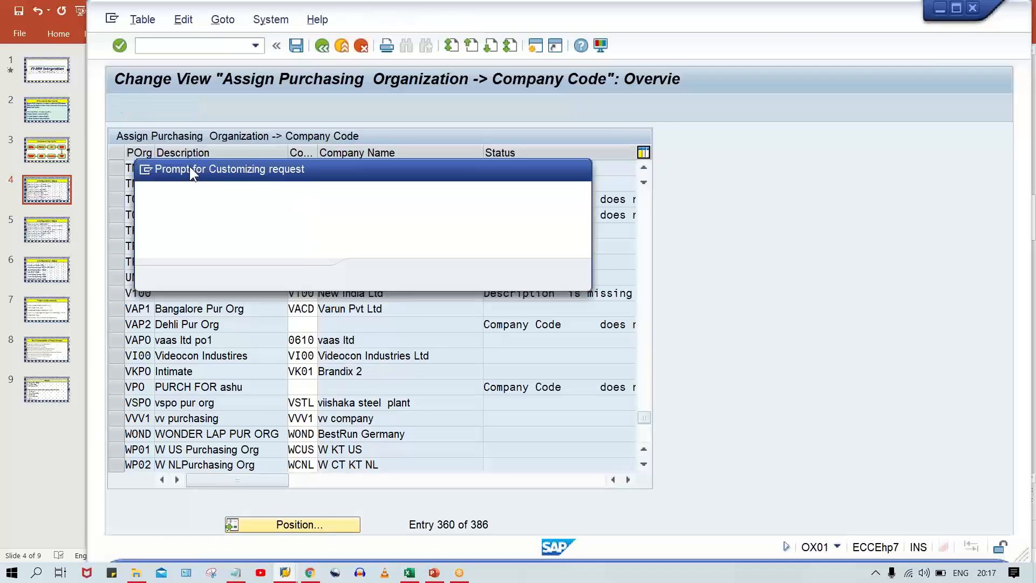
pyautogui.press('Return')
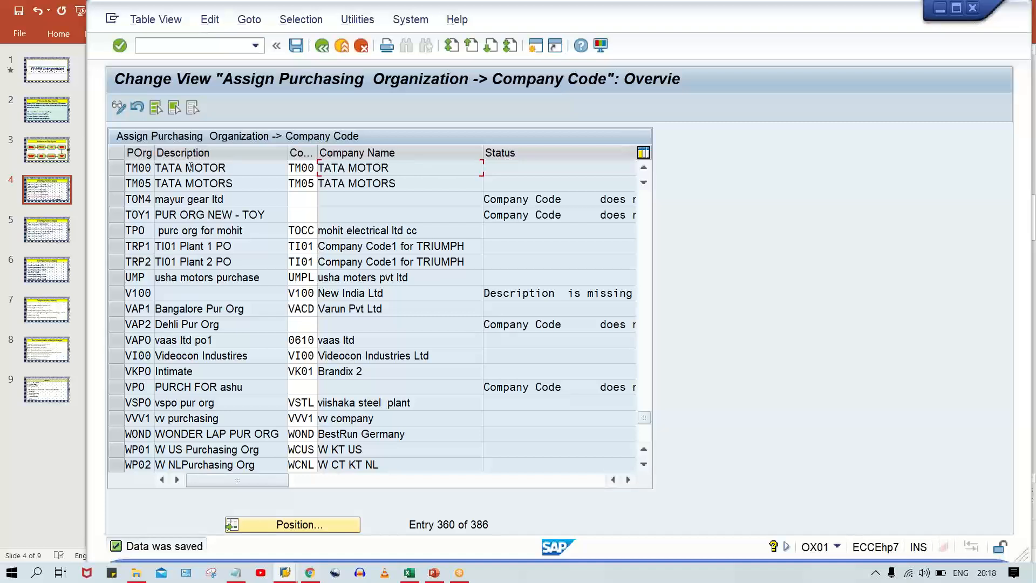
# Open the plant to company code assignment with transaction OX18, acknowledging the data lock notice.
pyautogui.click(191, 44)
pyautogui.write('/N')
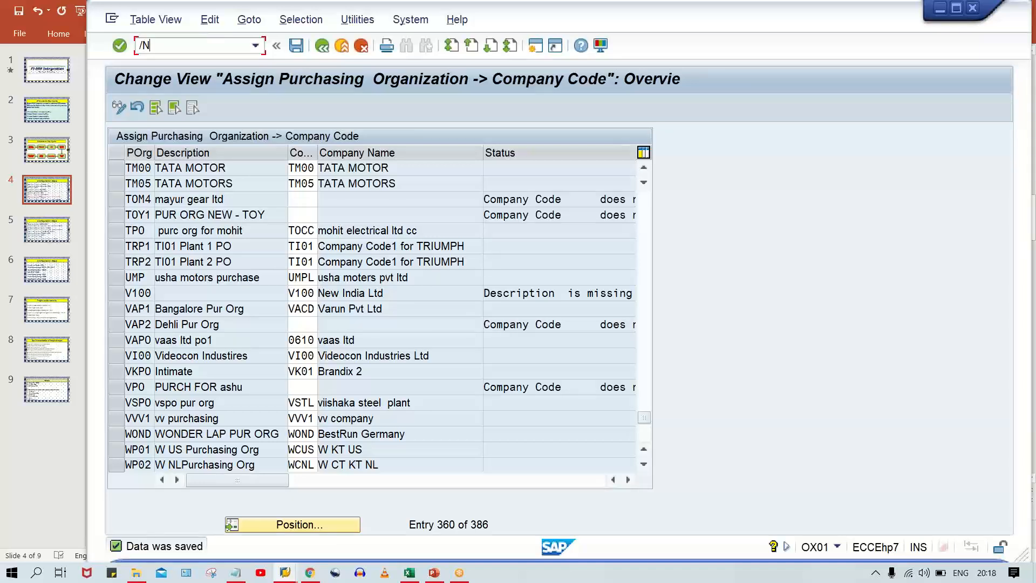
pyautogui.write('OX18')
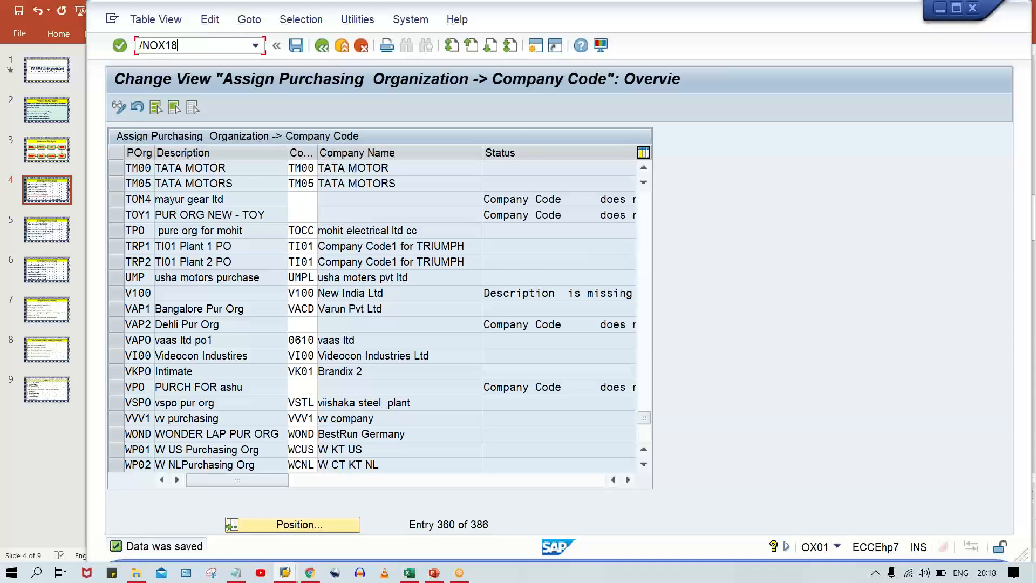
pyautogui.press('Return')
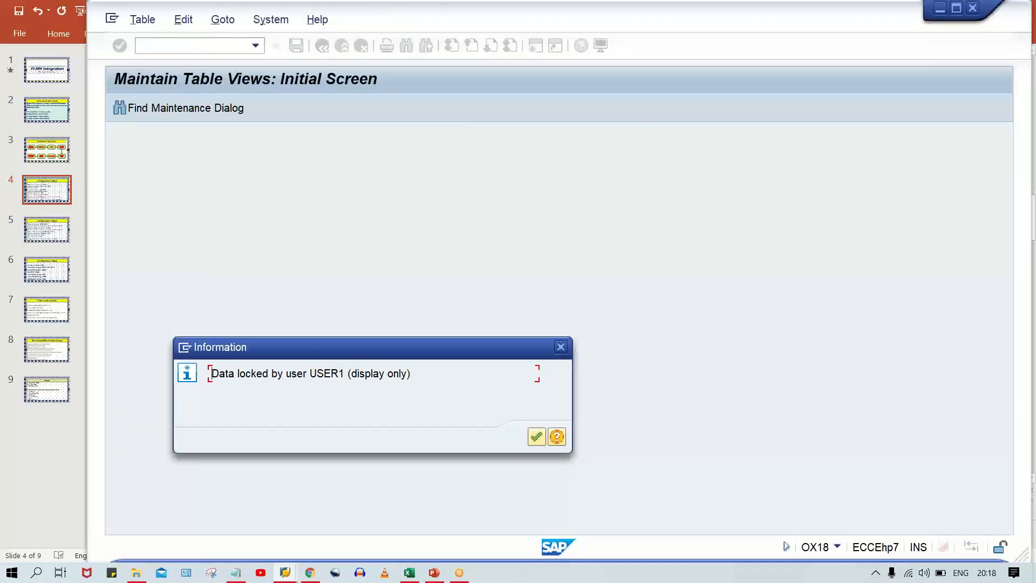
pyautogui.press('Return')
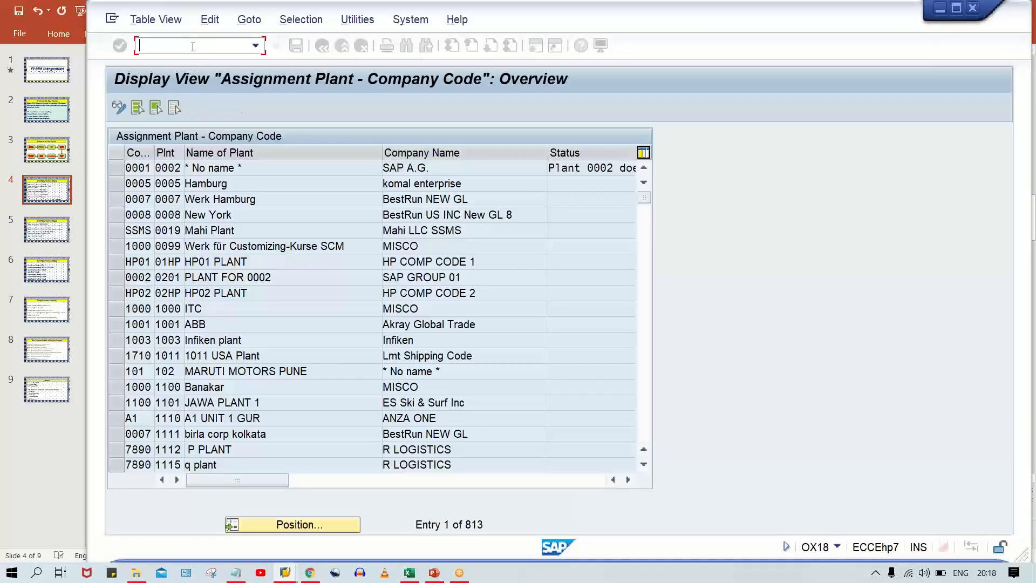
# Open transaction SM12 and list the lock entries of client 800 for all users by clearing the user name.
pyautogui.write('/NSM')
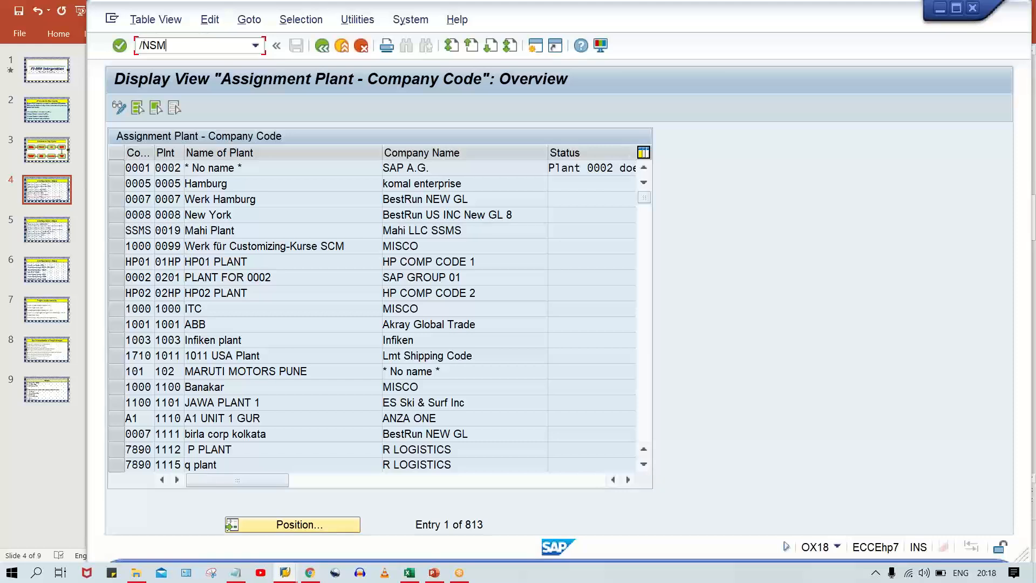
pyautogui.write('12')
pyautogui.press('Return')
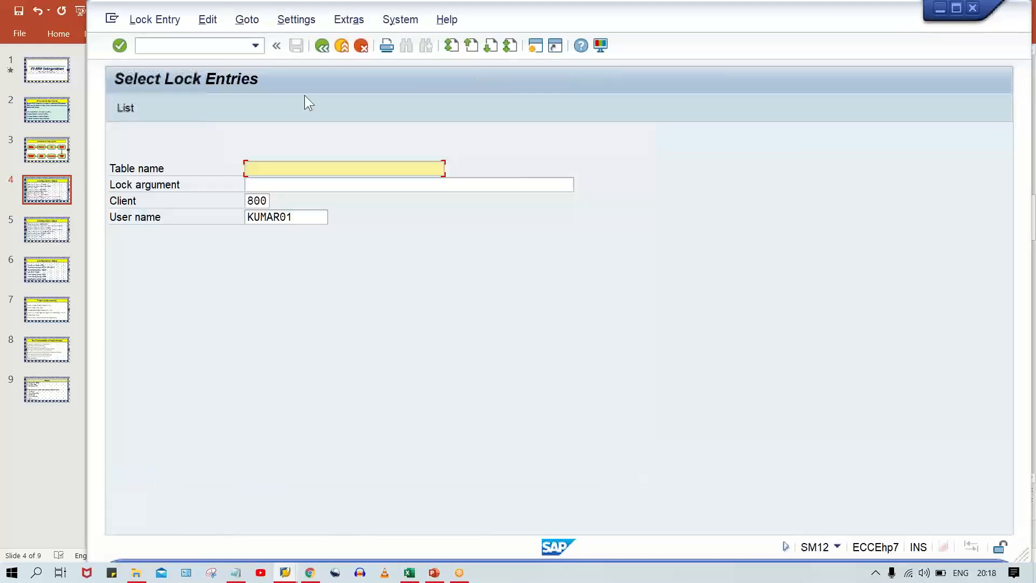
pyautogui.moveTo(313, 217); pyautogui.dragTo(153, 234)
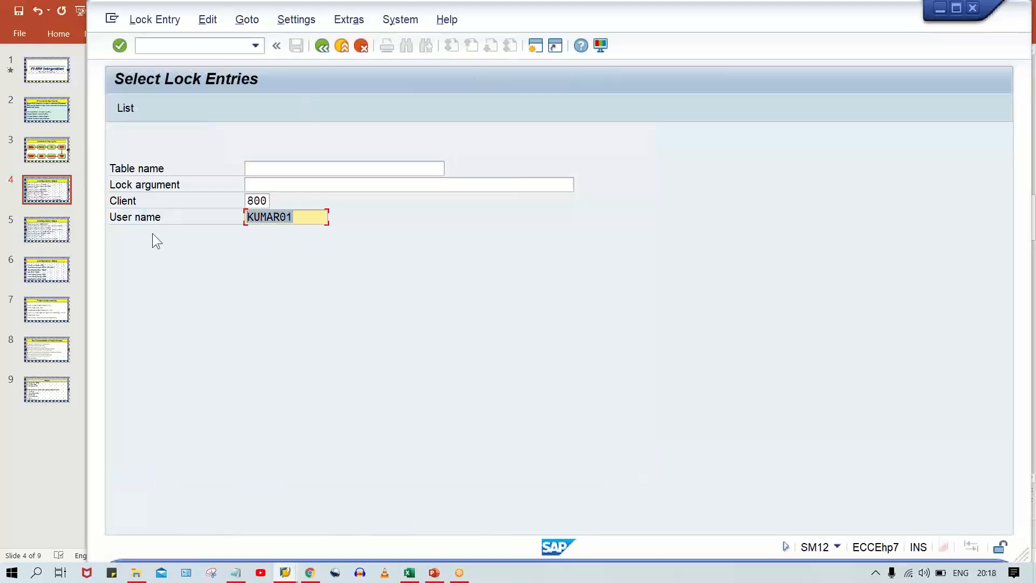
pyautogui.press('Delete')
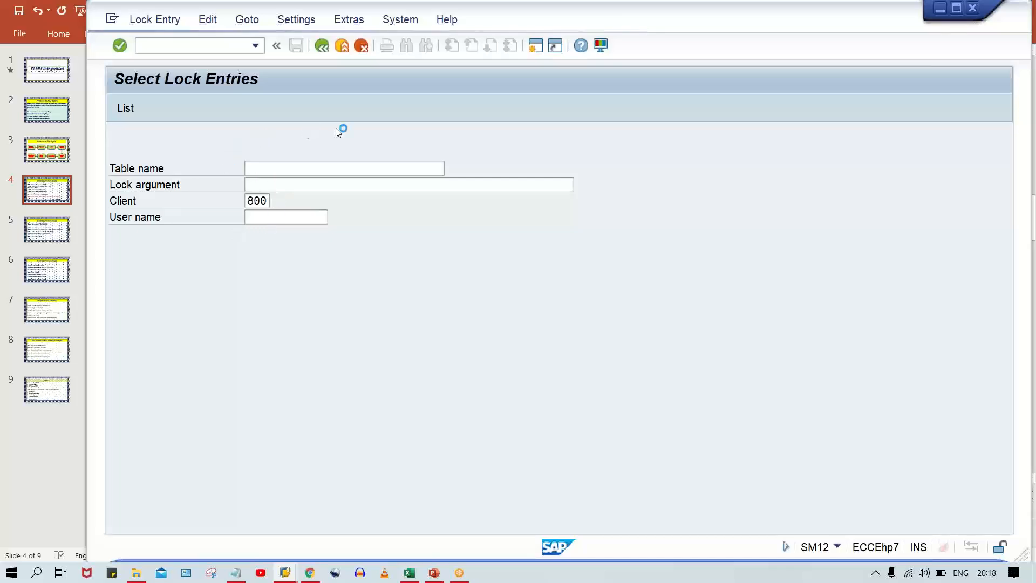
# Delete all lock entries in the list and confirm the deletion.
pyautogui.click(159, 24)
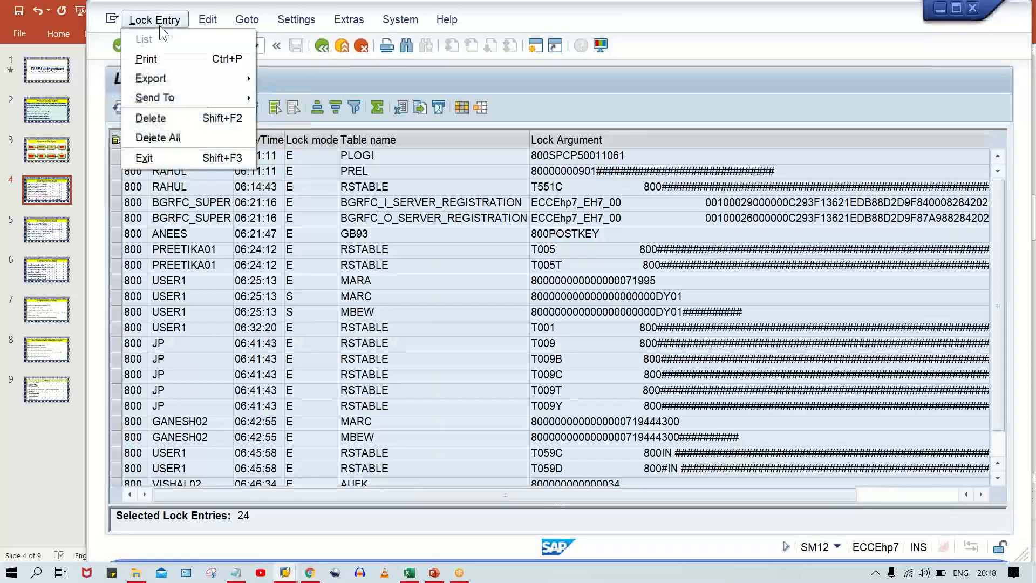
pyautogui.click(177, 137)
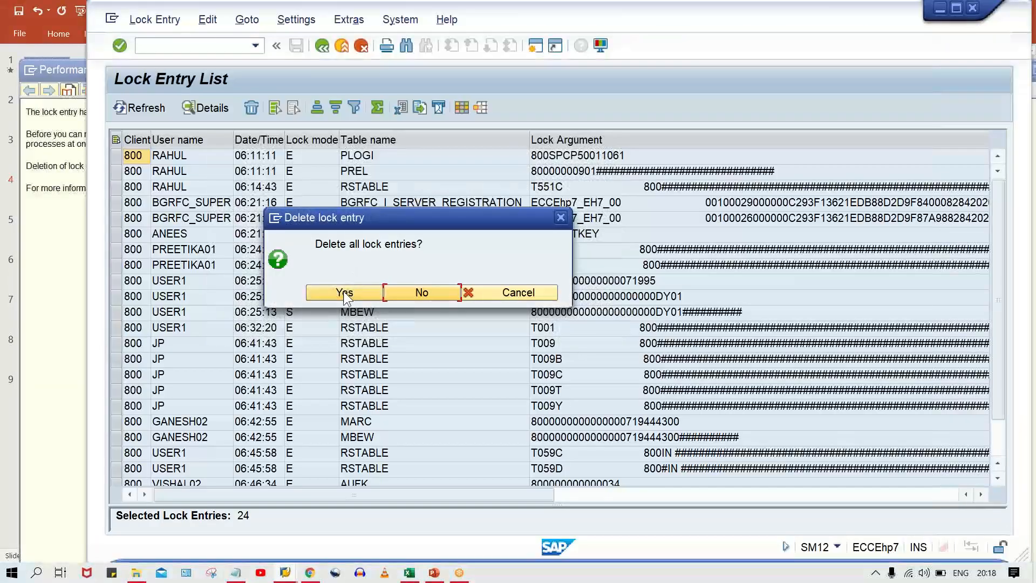
pyautogui.click(344, 291)
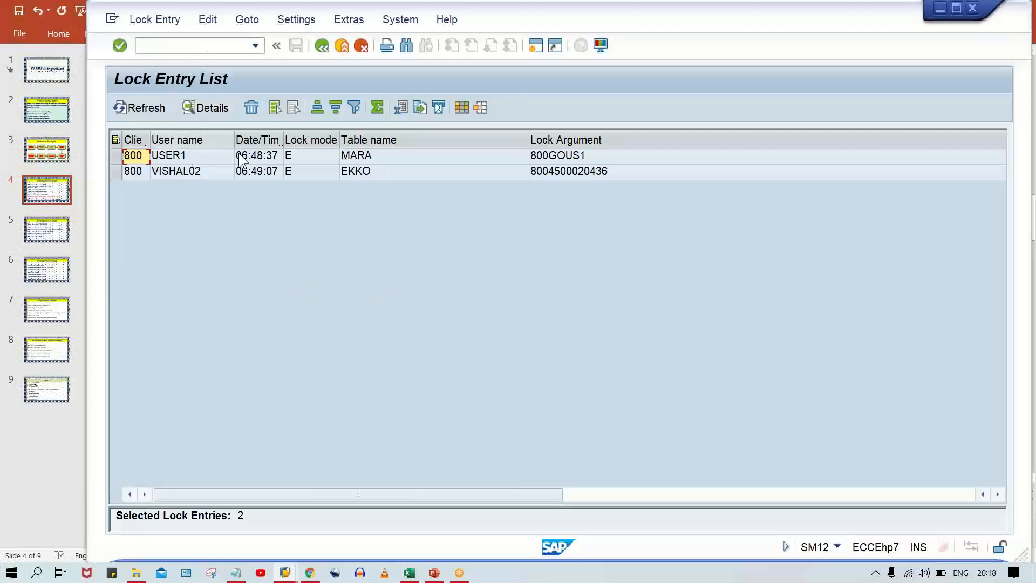
# Select all remaining lock entries, including those on tables MARA and EKKO, and delete them.
pyautogui.click(167, 21)
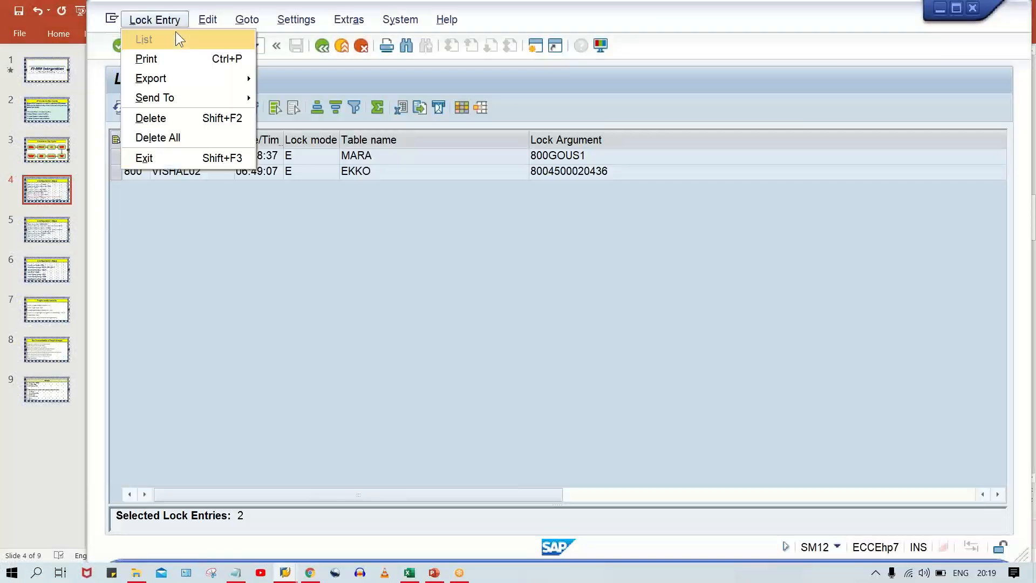
pyautogui.click(387, 238)
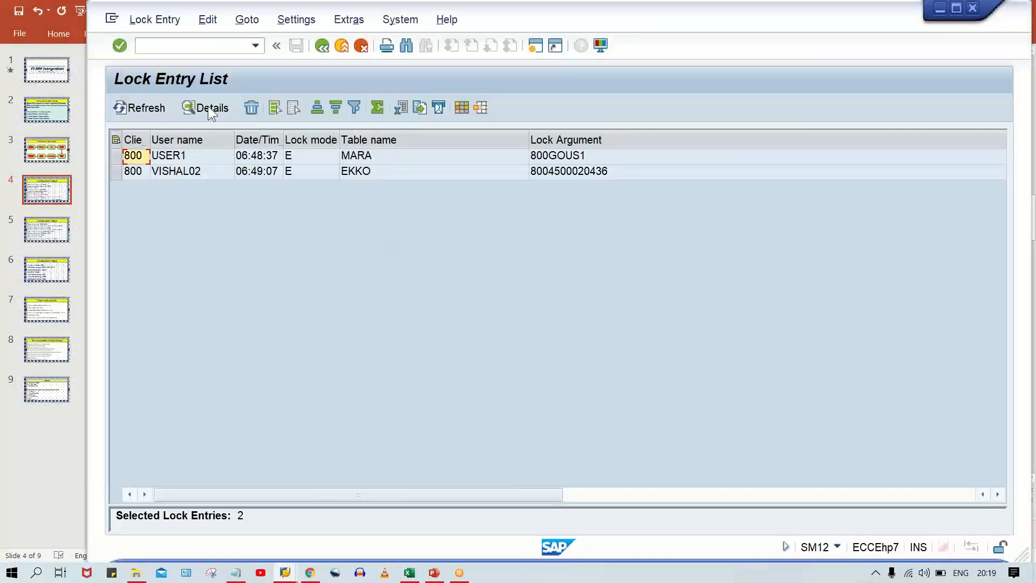
pyautogui.click(215, 19)
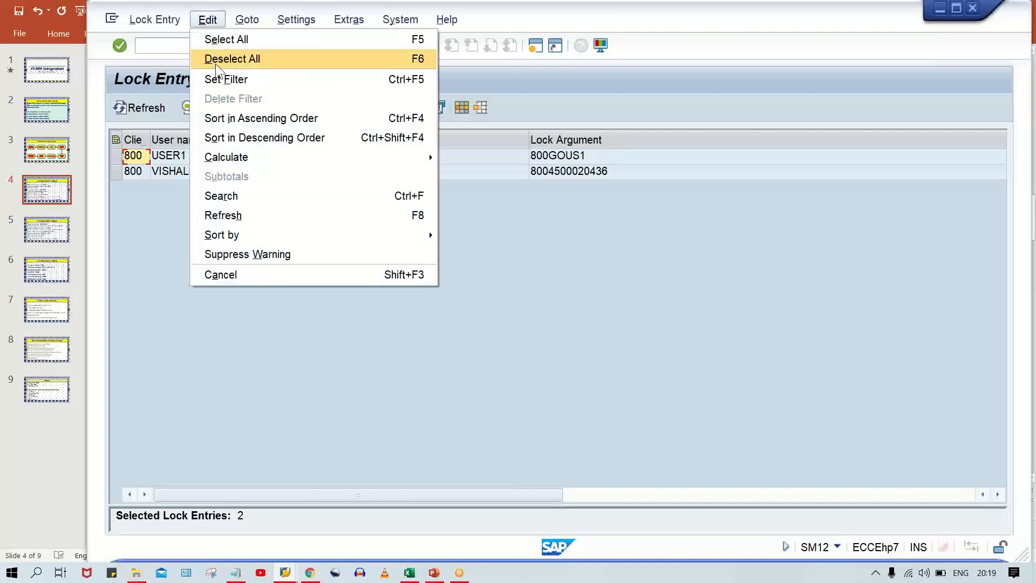
pyautogui.click(244, 40)
pyautogui.click(252, 109)
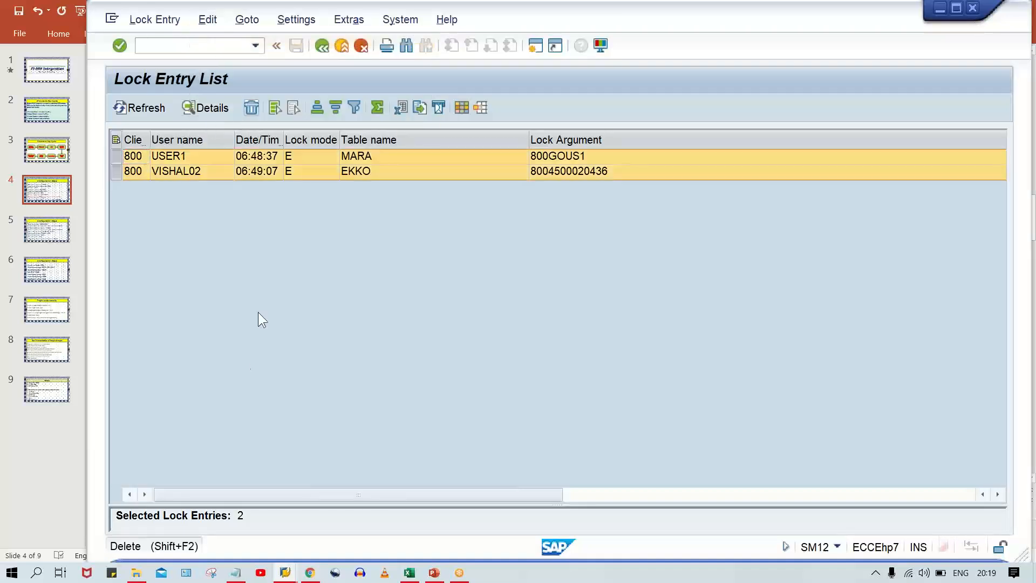
pyautogui.click(346, 293)
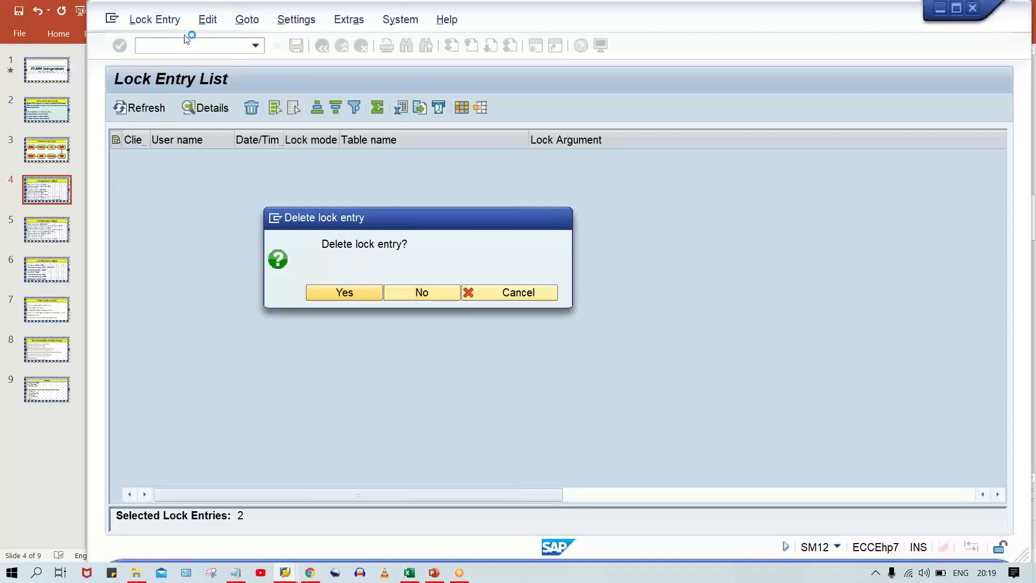
# Reopen the plant to company code assignment with transaction OX18.
pyautogui.click(255, 47)
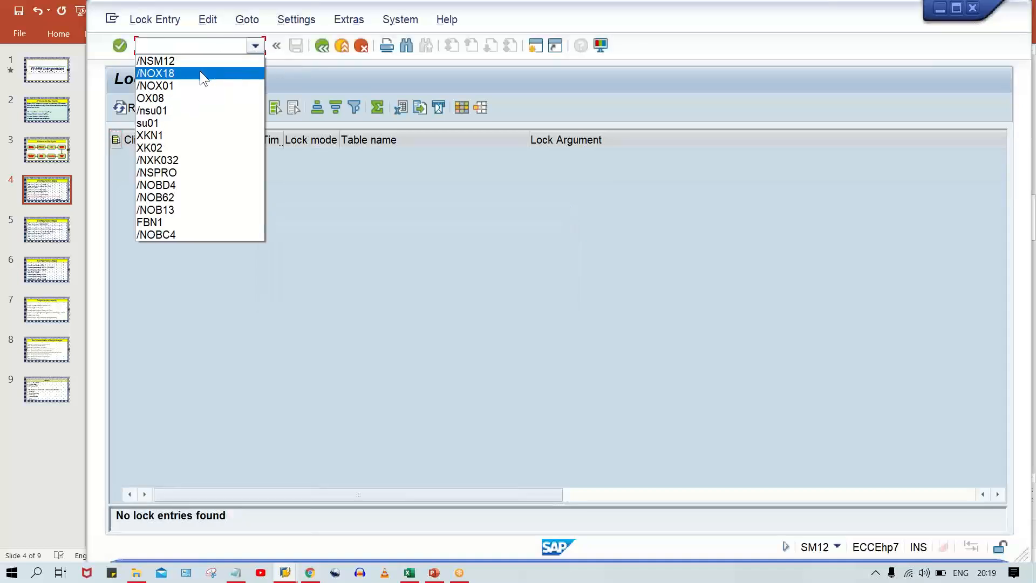
pyautogui.click(200, 71)
pyautogui.press('Return')
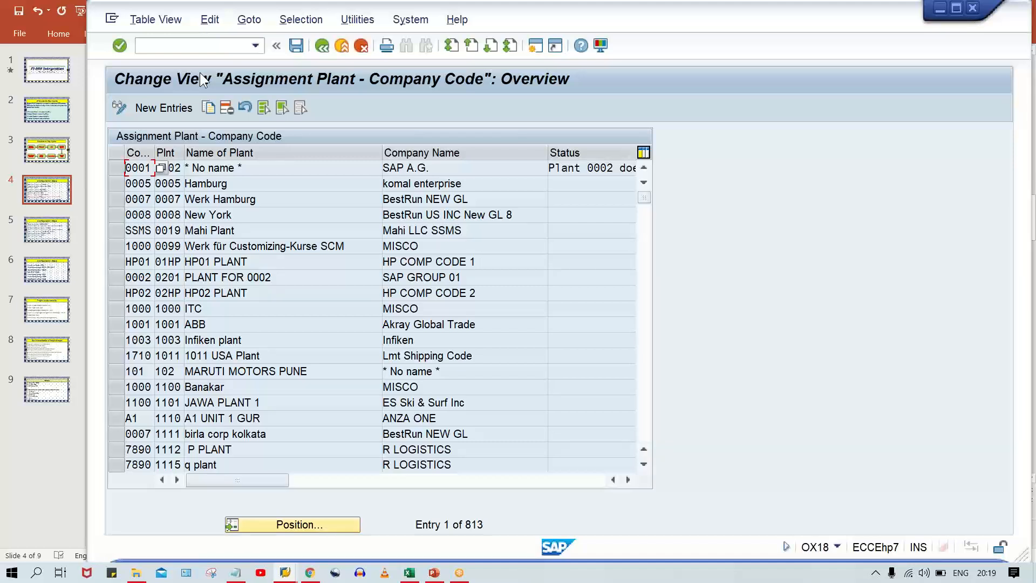
# Open the plant definition overview with transaction OX10.
pyautogui.click(221, 45)
pyautogui.write('/')
pyautogui.write('N')
pyautogui.write('OX')
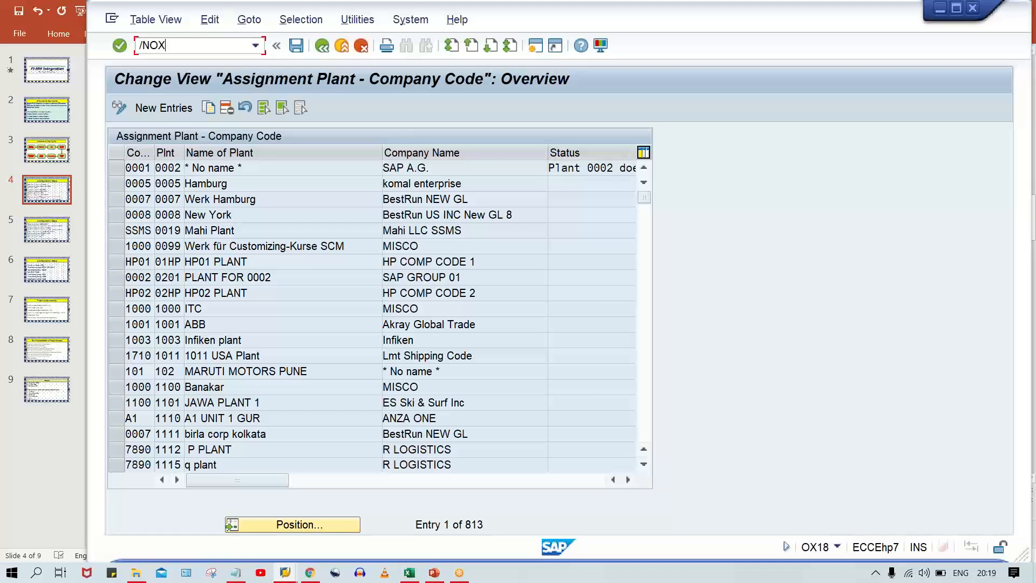
pyautogui.write('18')
pyautogui.press('Return')
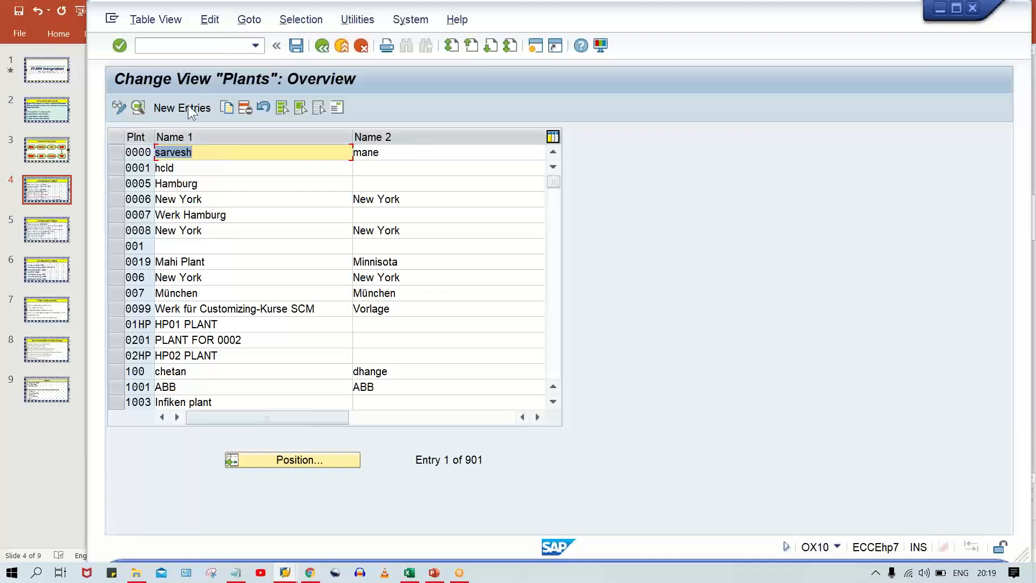
# Add a new plant TM00 with the name TATA MOTOR and factory calendar 01.
pyautogui.click(189, 108)
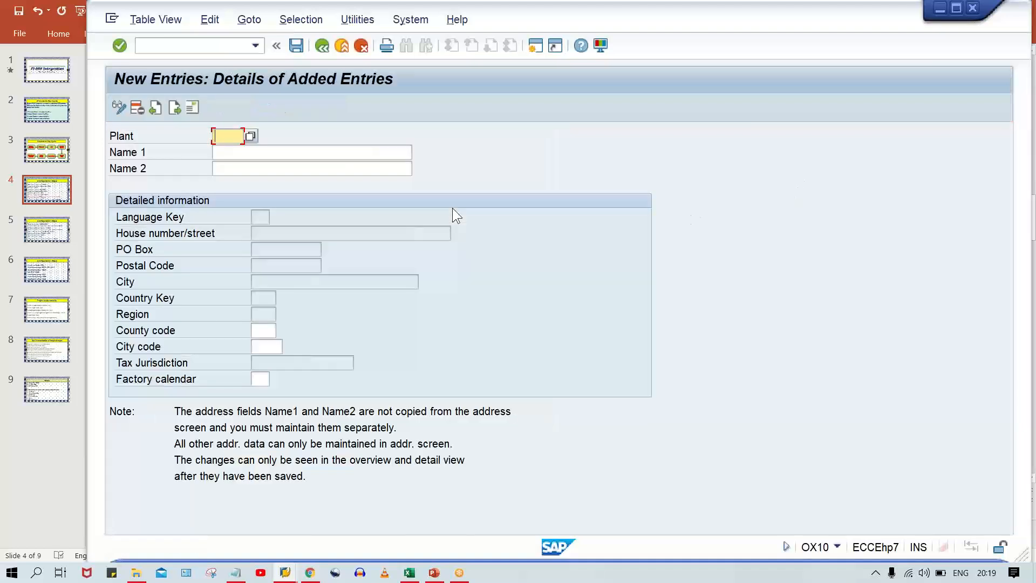
pyautogui.write('TM00')
pyautogui.press('Tab')
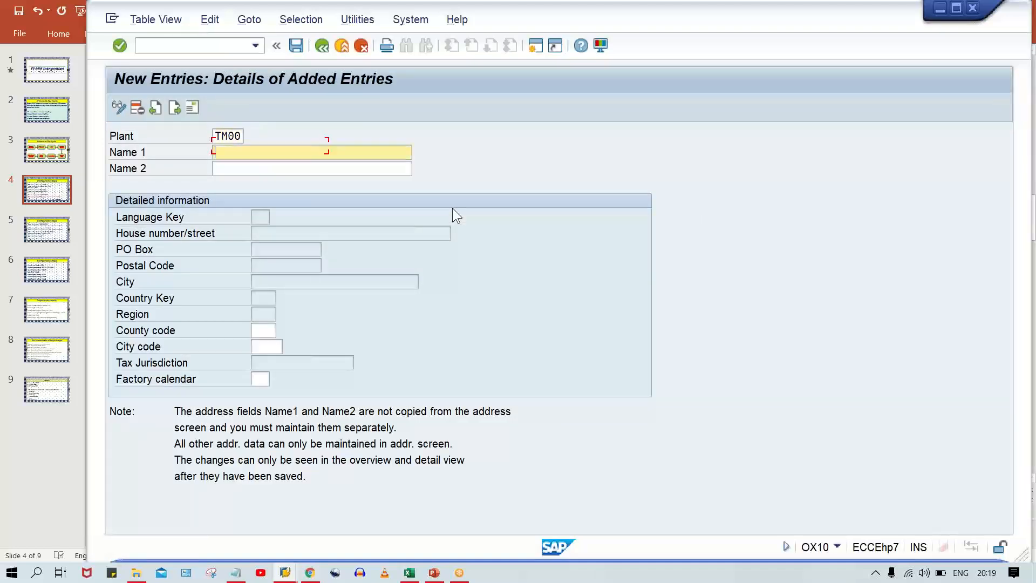
pyautogui.write('TATA MOTOR')
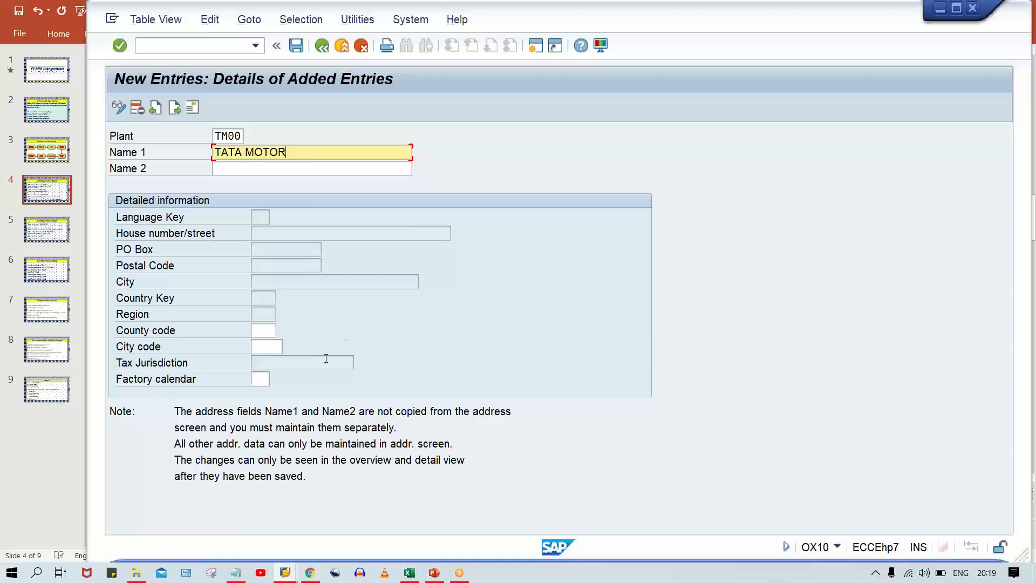
pyautogui.click(275, 376)
pyautogui.write('01')
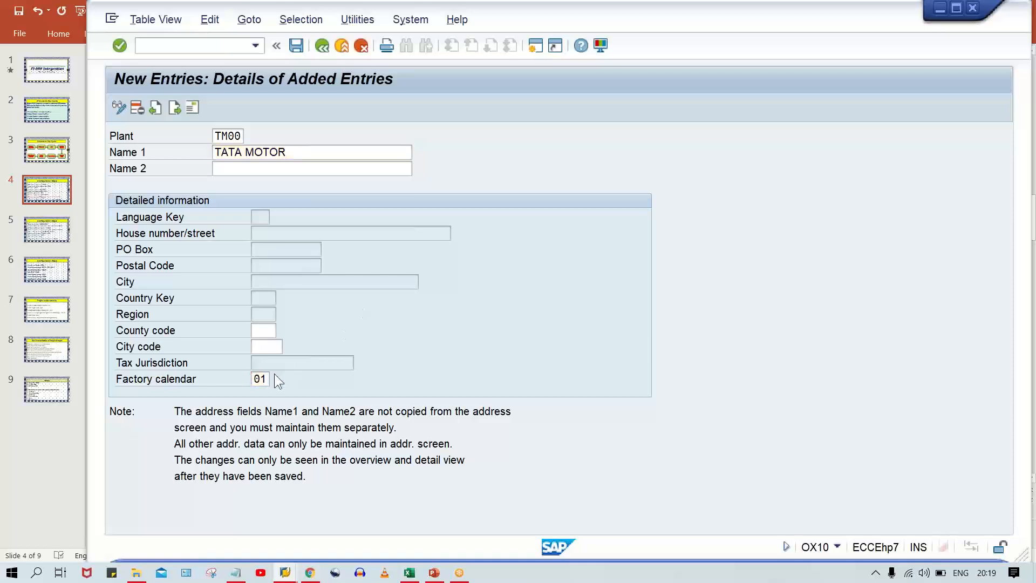
pyautogui.press('Return')
pyautogui.click(274, 374)
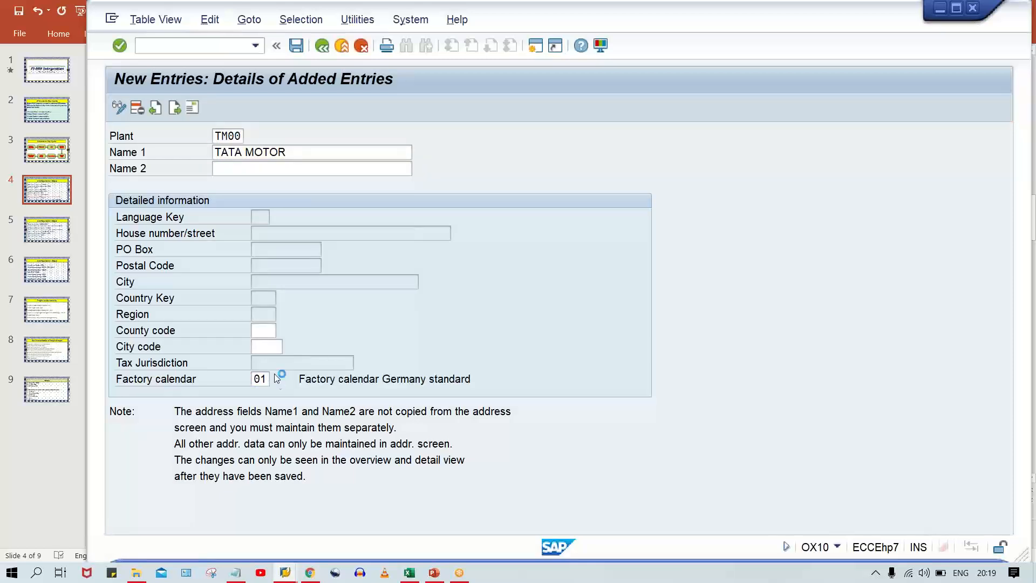
# Save plant TM00 with country IN in its address and record it in the TATA MOTOR customizing request.
pyautogui.hotkey('ctrl', 's')
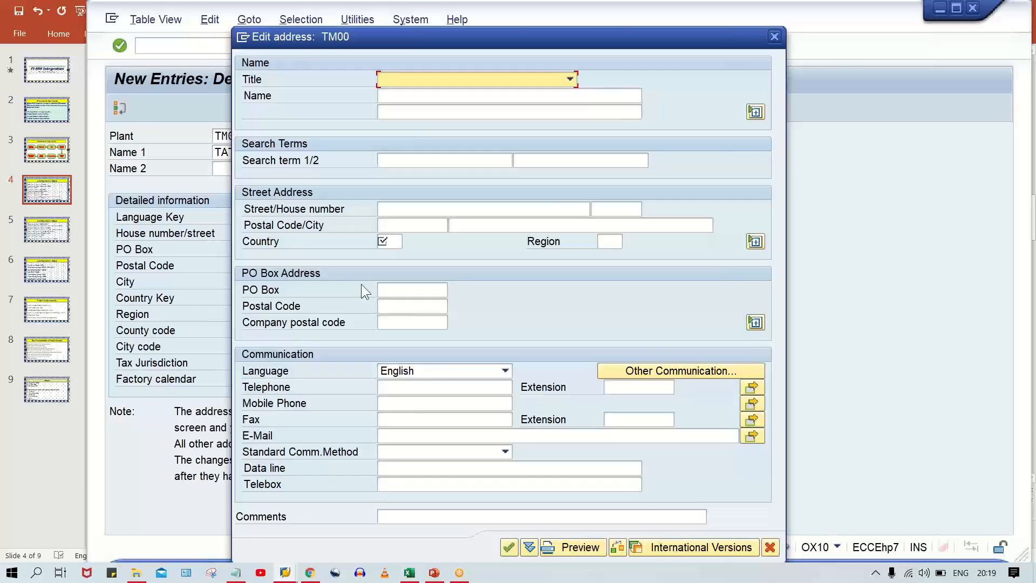
pyautogui.click(387, 241)
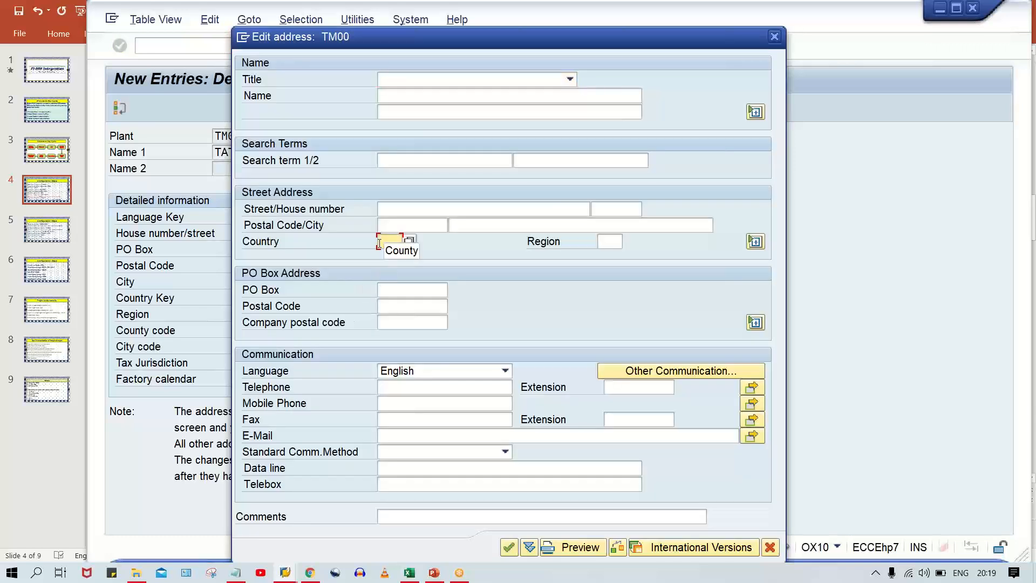
pyautogui.write('IN')
pyautogui.press('Return')
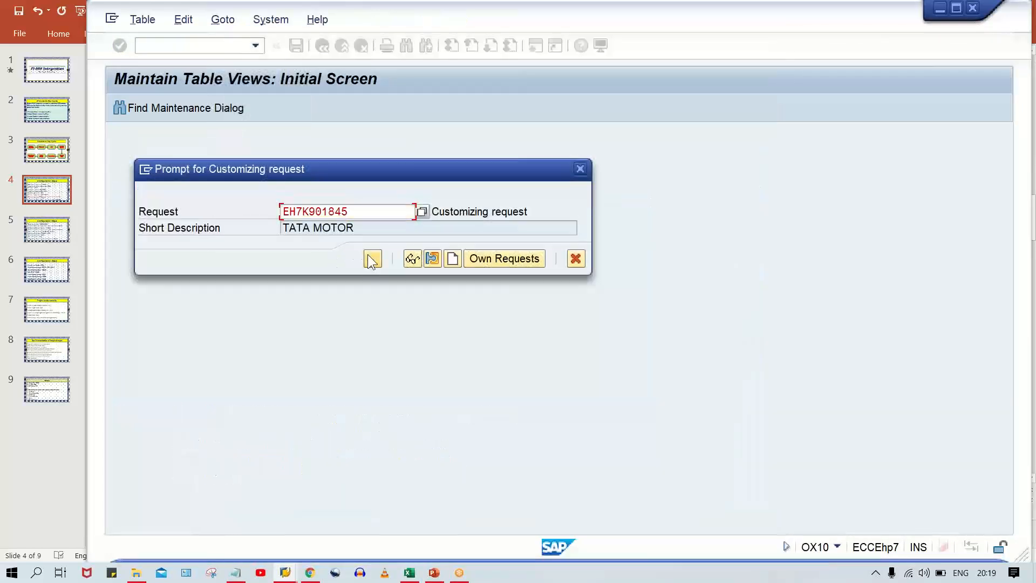
pyautogui.click(372, 259)
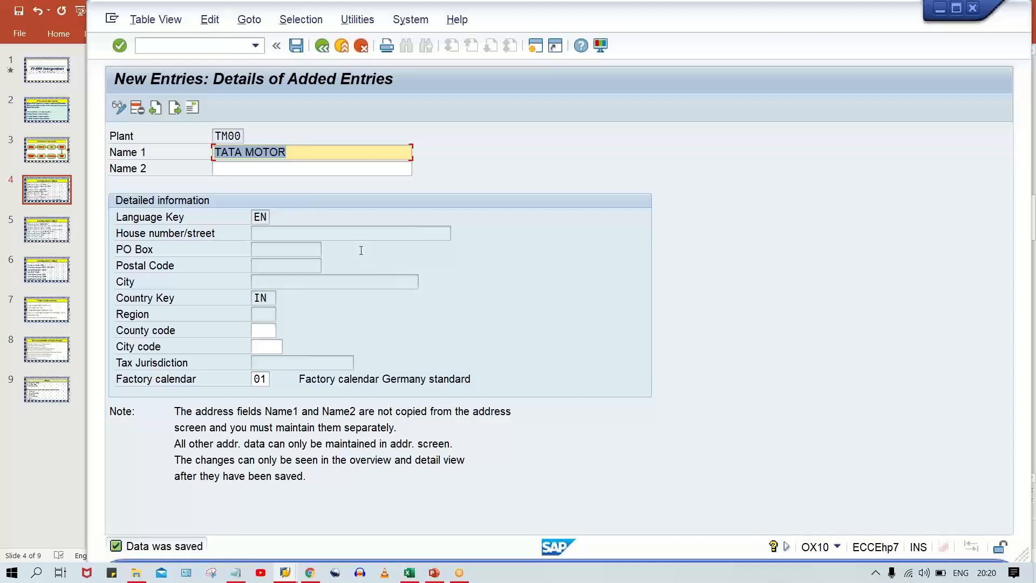
# Open the purchasing organization to plant assignment with transaction OX17.
pyautogui.click(156, 45)
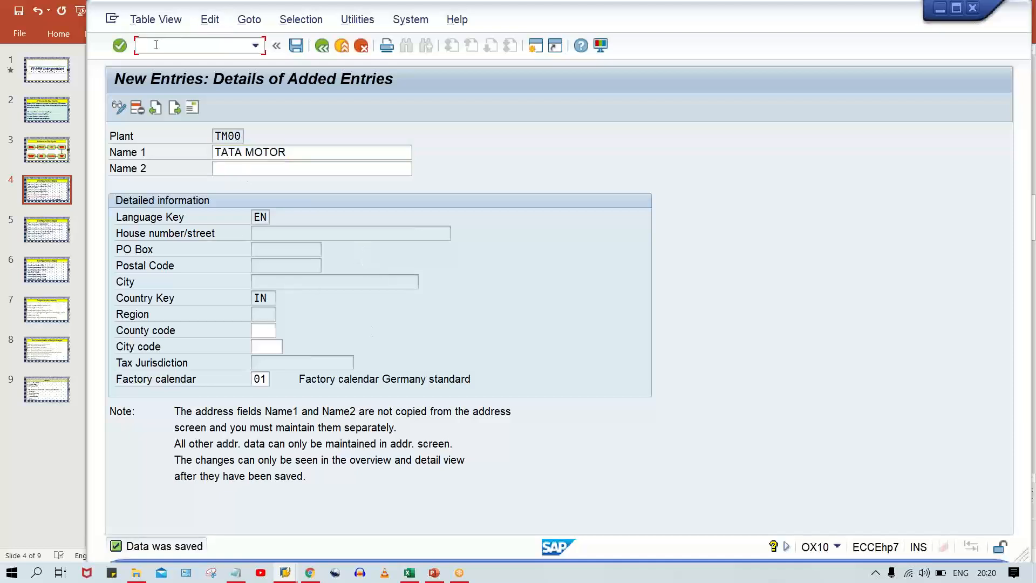
pyautogui.write('/NOX10')
pyautogui.press('Return')
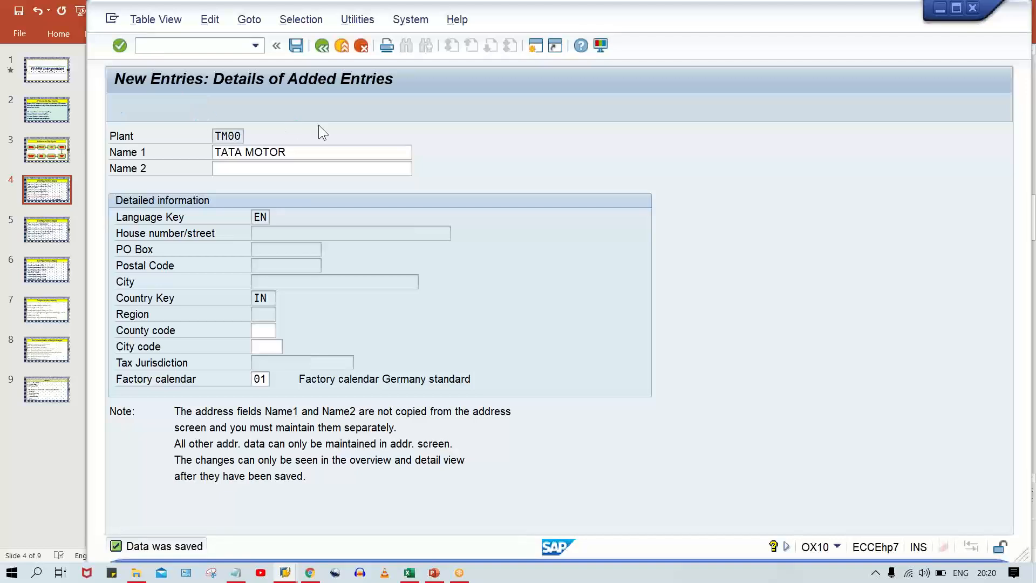
# Add a new entry assigning purchasing organization TM00 to plant TM00 and save it to the customizing request.
pyautogui.click(186, 107)
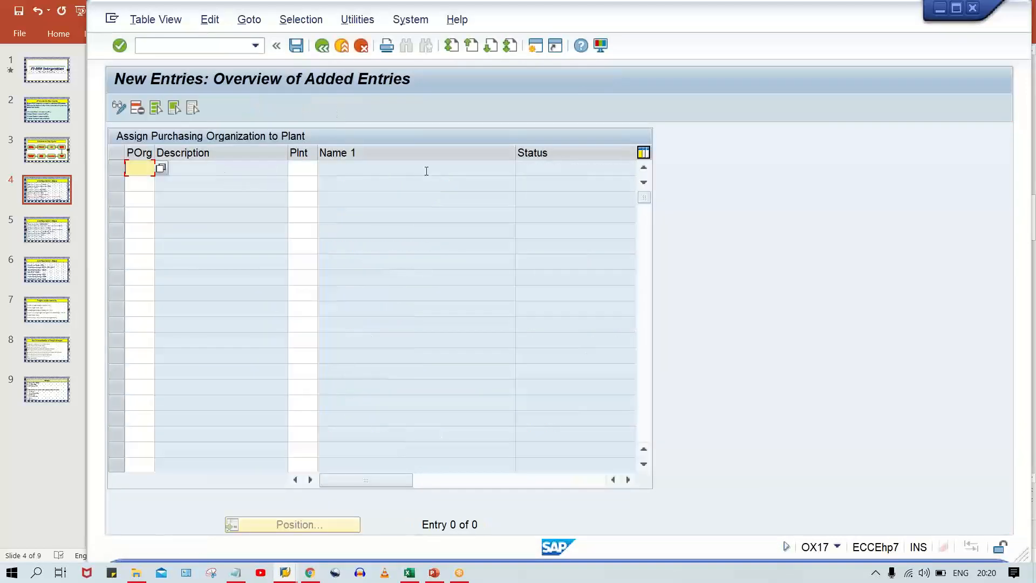
pyautogui.write('TM00')
pyautogui.press('Tab')
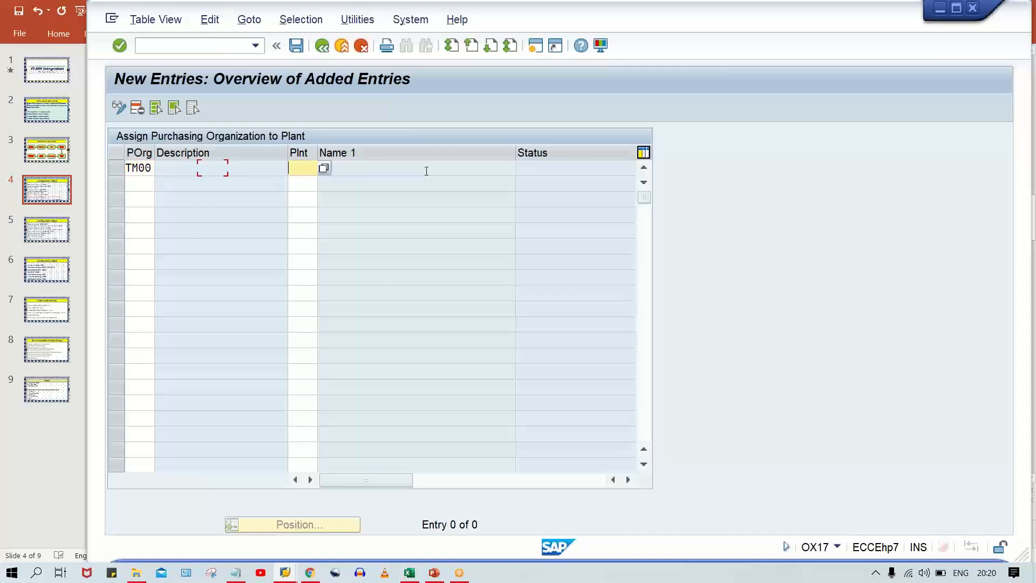
pyautogui.write('TM00')
pyautogui.press('Return')
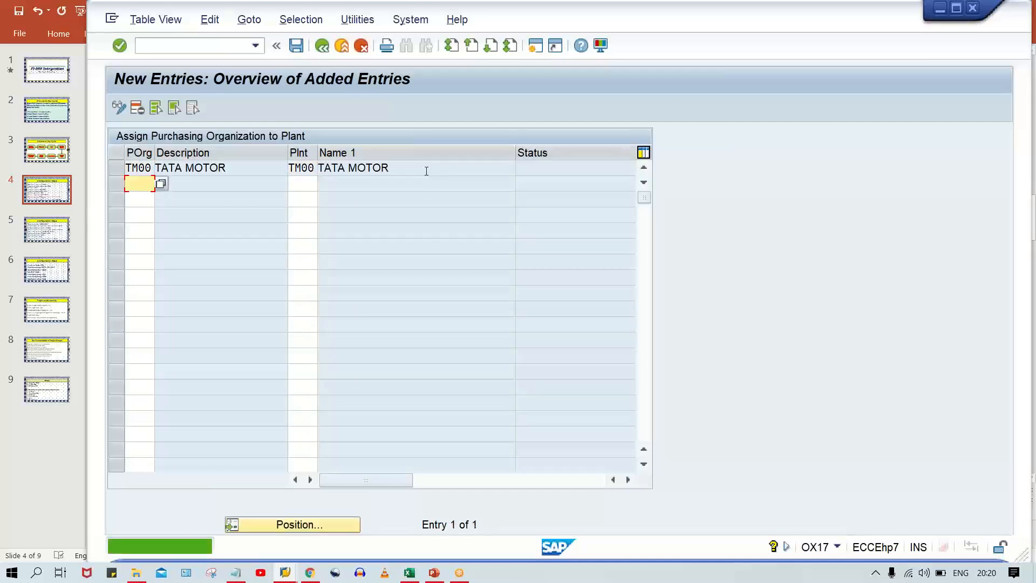
pyautogui.hotkey('ctrl', 's')
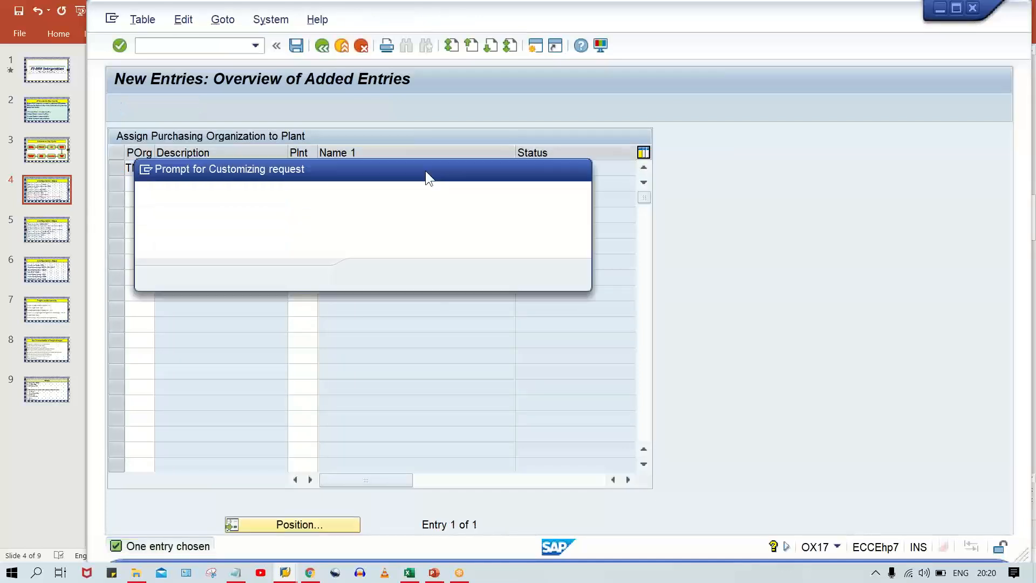
pyautogui.press('Return')
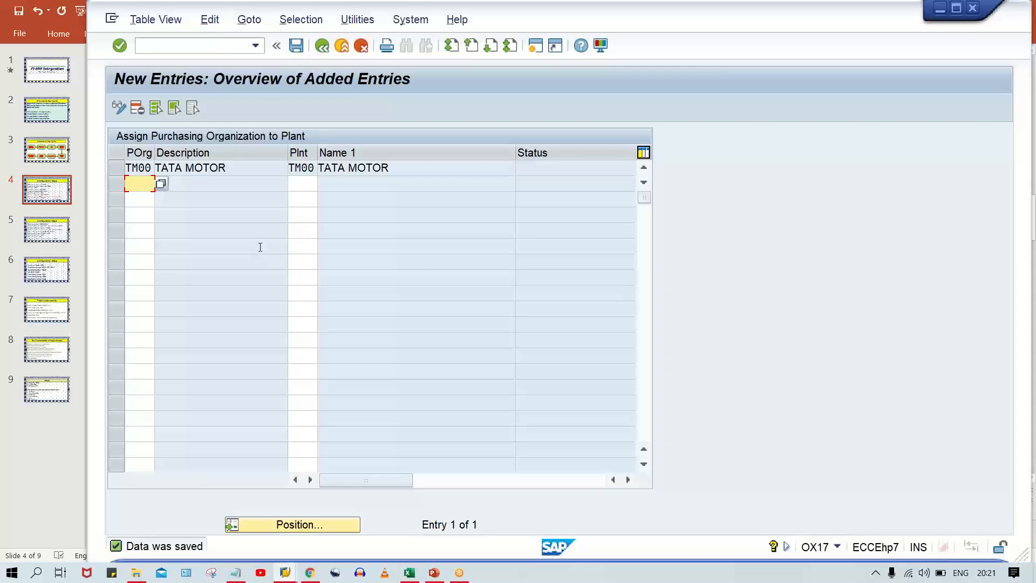
# Open the plant to company code assignment overview again with transaction OX18.
pyautogui.click(195, 46)
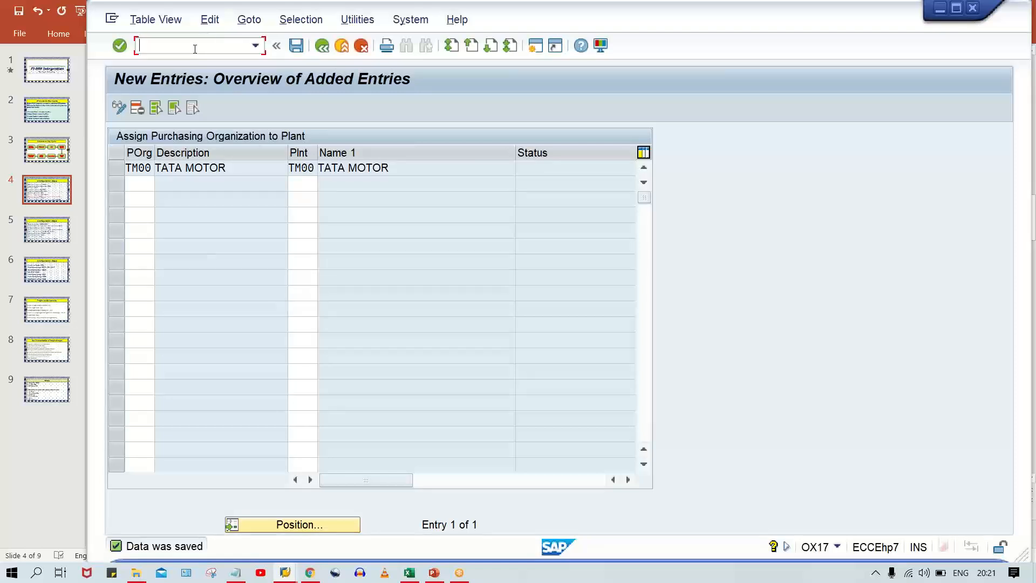
pyautogui.press('Down')
pyautogui.press('Right')
pyautogui.press('BackSpace')
pyautogui.write('8')
pyautogui.press('Return')
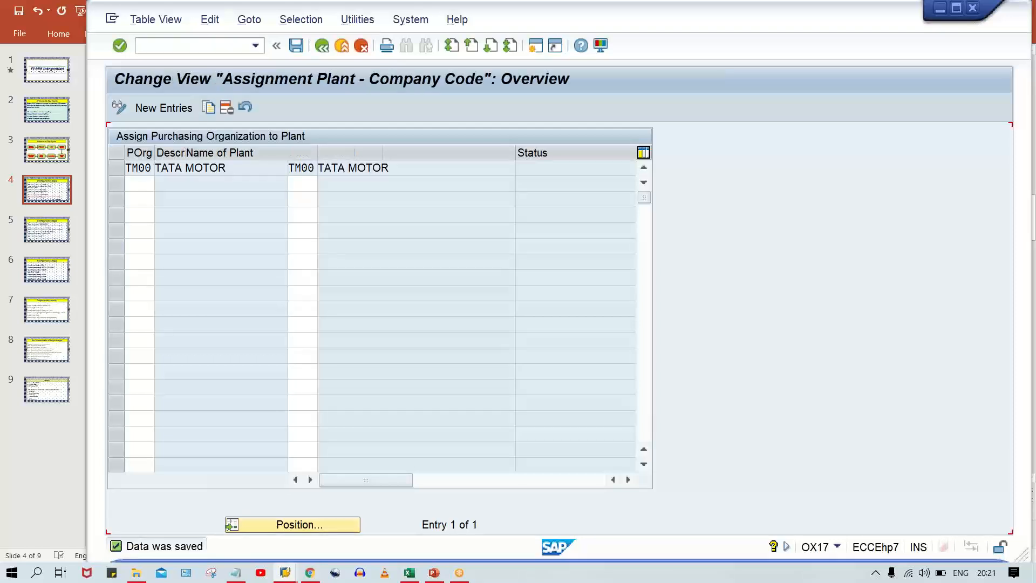
# Add a new entry assigning plant TM00 to company code TM00.
pyautogui.click(165, 108)
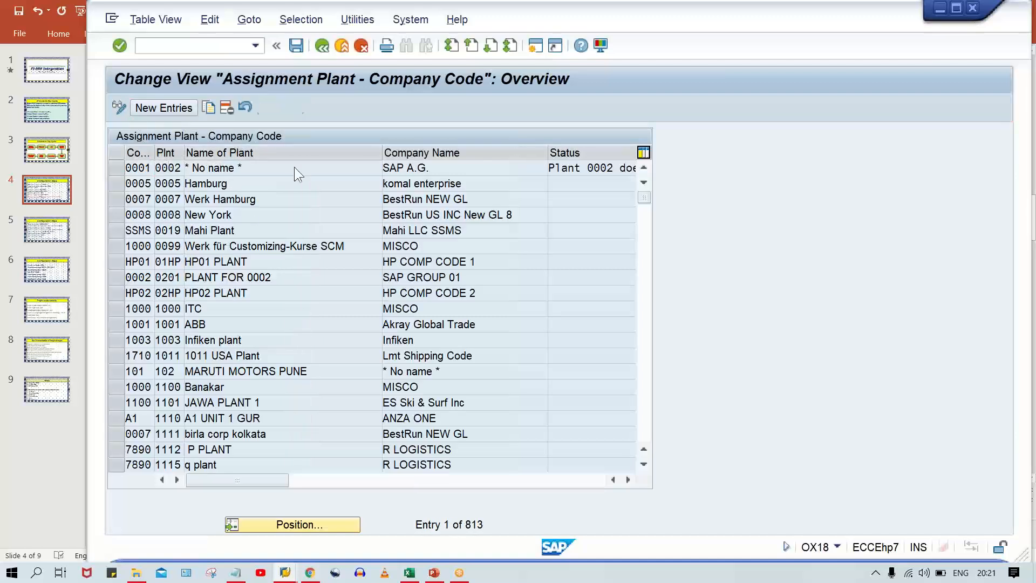
pyautogui.write('TM00')
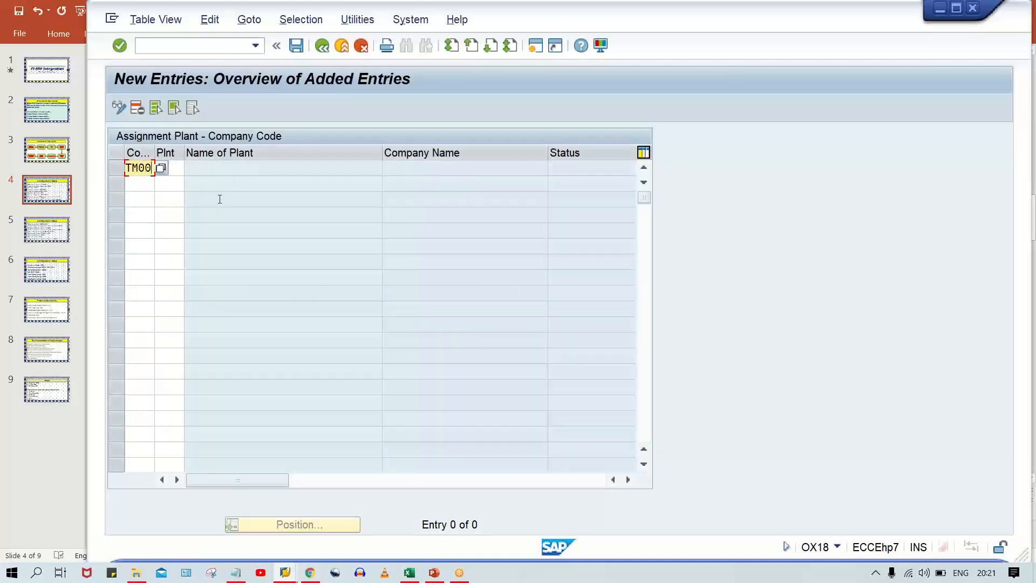
pyautogui.press('Tab')
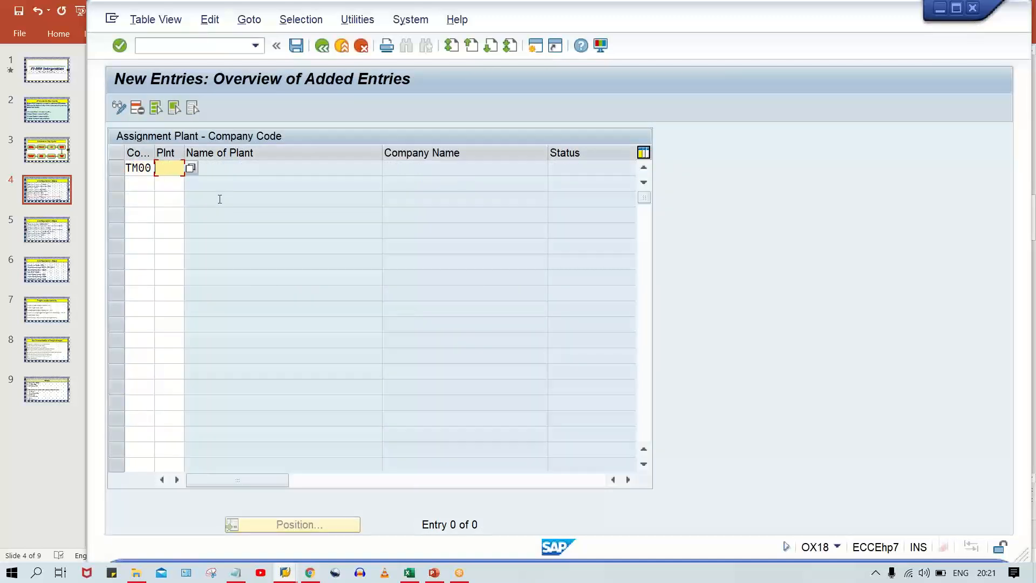
pyautogui.write('TM00')
pyautogui.press('Return')
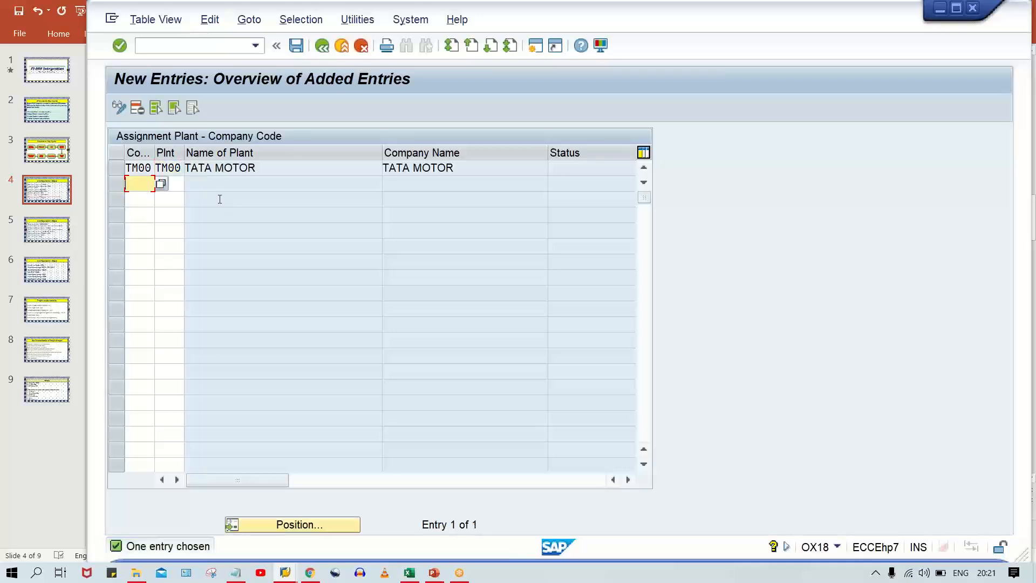
# Check the plant and company names of the new assignment and save it to the TATA MOTOR customizing request.
pyautogui.moveTo(279, 167); pyautogui.dragTo(184, 168)
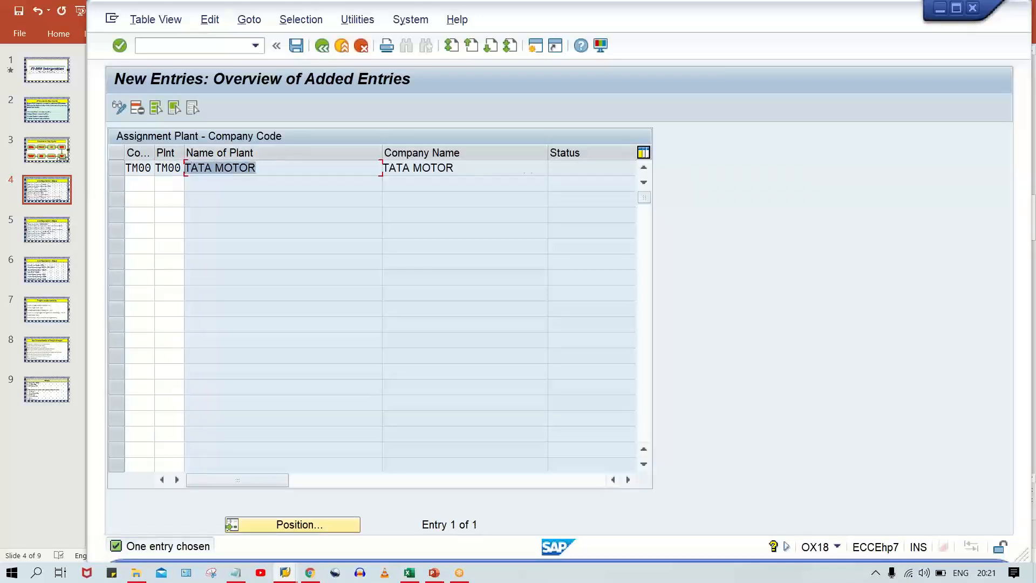
pyautogui.moveTo(493, 168); pyautogui.dragTo(382, 168)
pyautogui.click(137, 183)
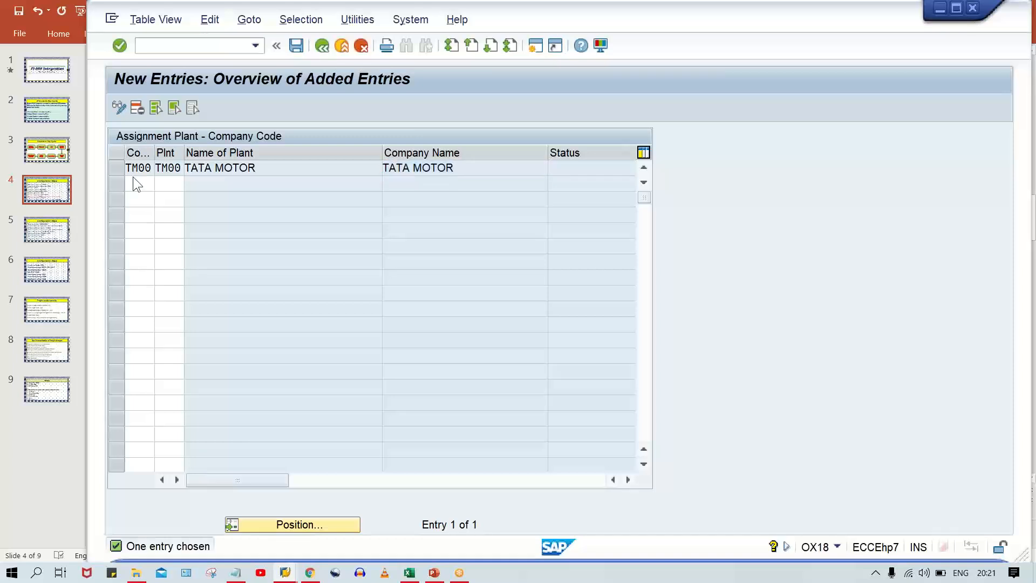
pyautogui.hotkey('ctrl', 's')
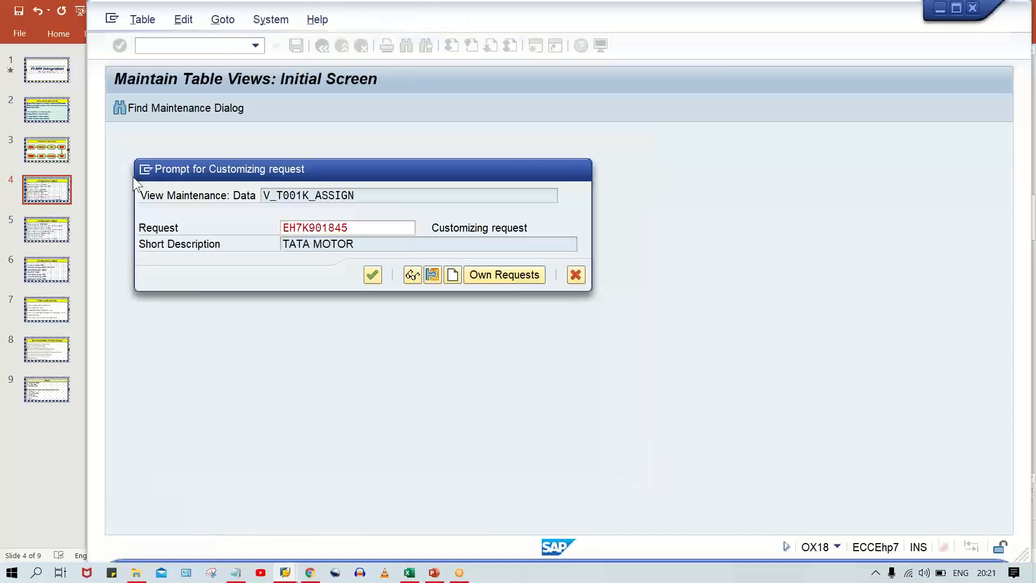
pyautogui.press('Return')
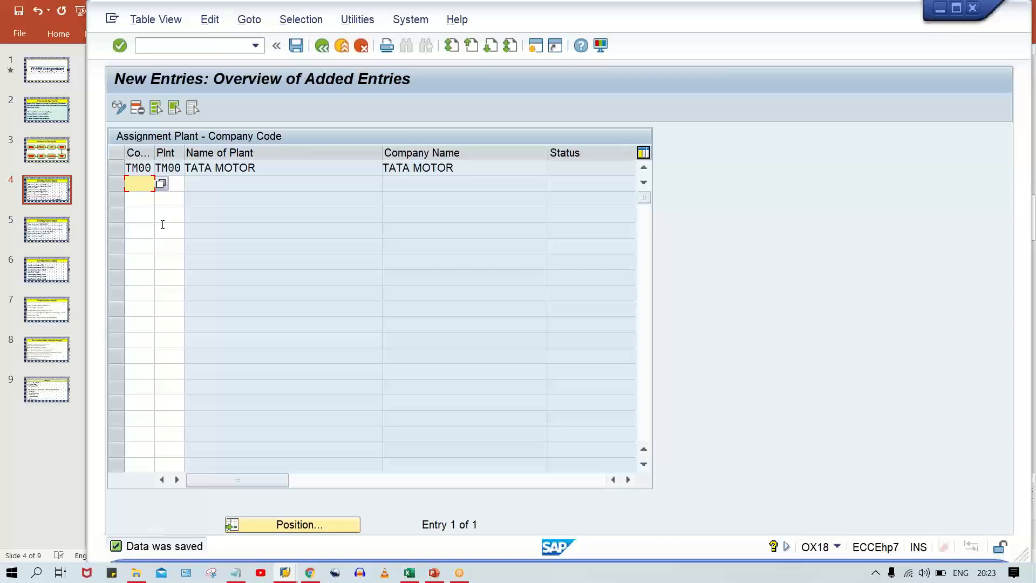
# Open the storage location maintenance for plant TM00 with transaction OX09.
pyautogui.click(168, 46)
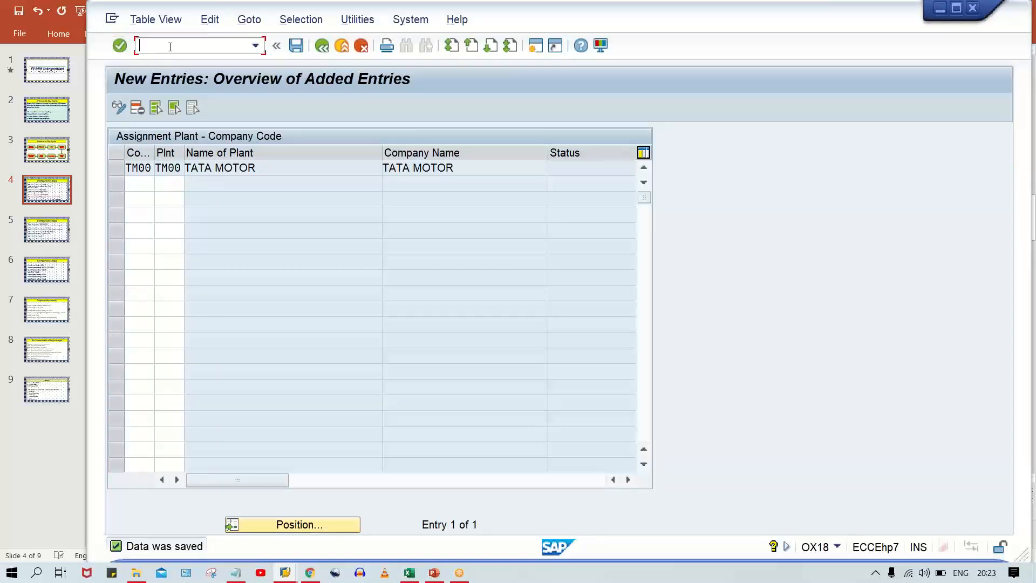
pyautogui.write('/NOX09')
pyautogui.press('Return')
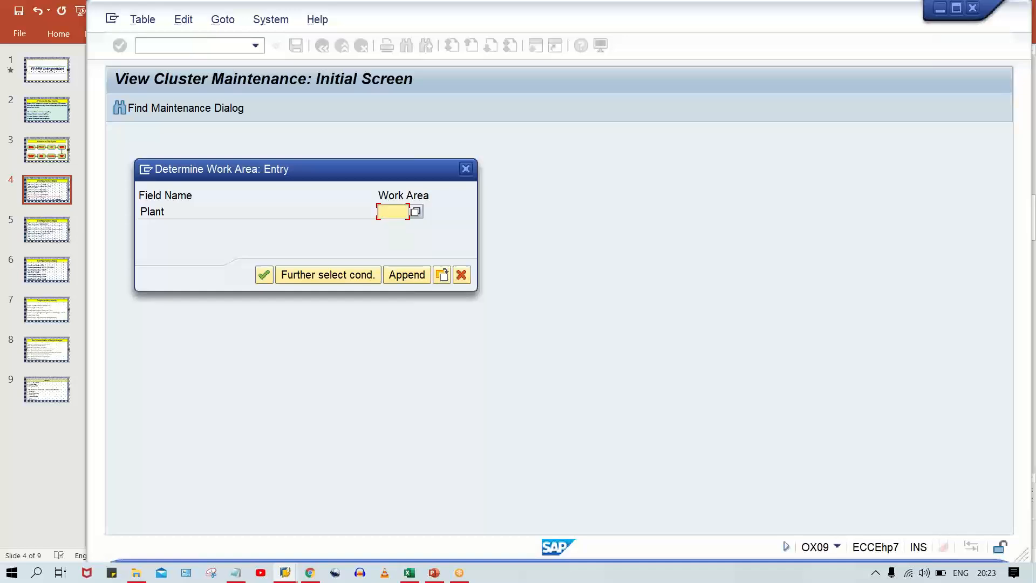
pyautogui.write('TM00')
pyautogui.press('Return')
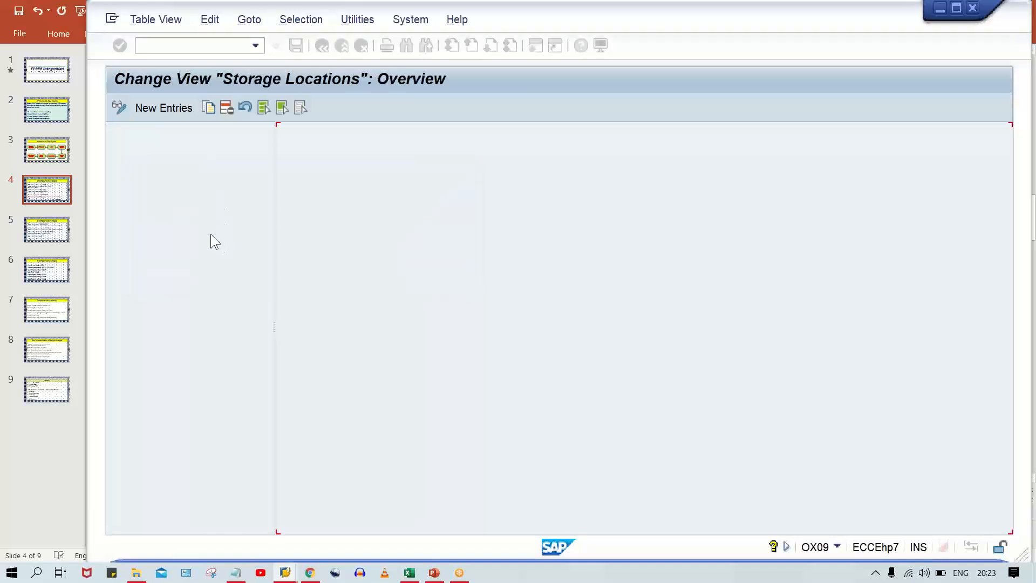
# Add a new storage location TM00 with the description TATA MOTOR under plant TM00.
pyautogui.click(163, 108)
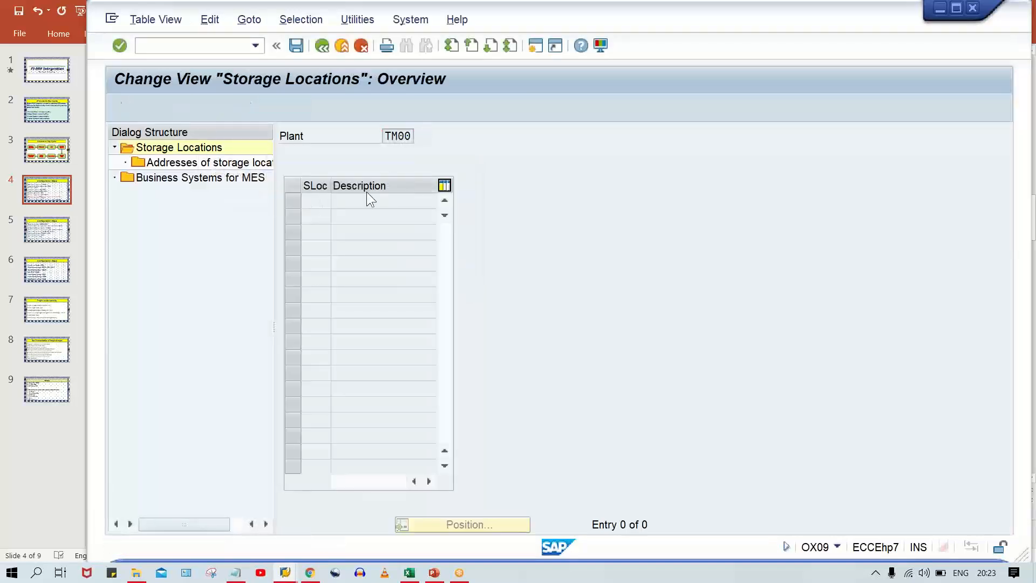
pyautogui.write('TM')
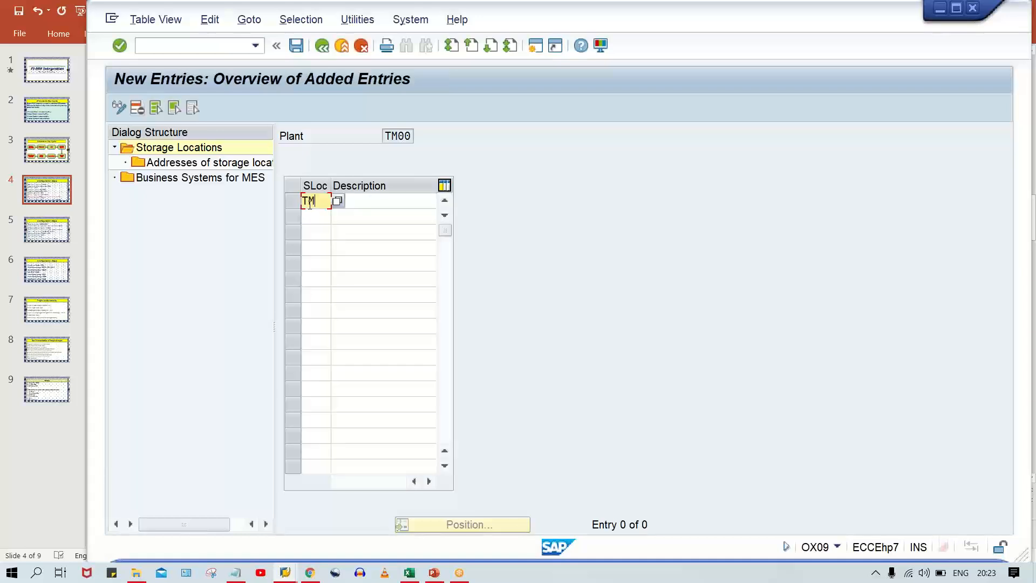
pyautogui.write('00')
pyautogui.press('Tab')
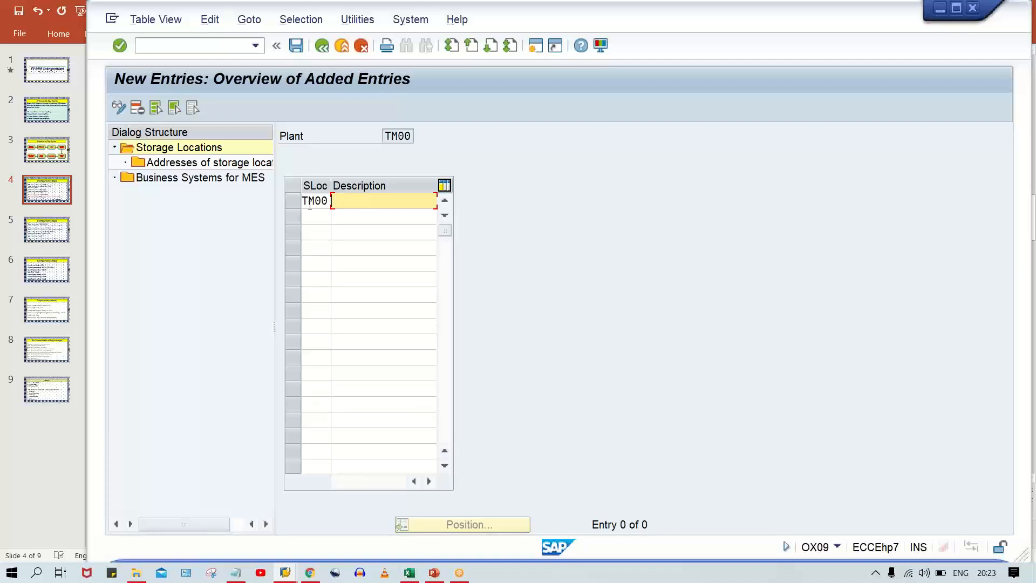
pyautogui.write('TA')
pyautogui.write('T')
pyautogui.press('BackSpace')
pyautogui.write('ATA MOTOR')
pyautogui.press('Return')
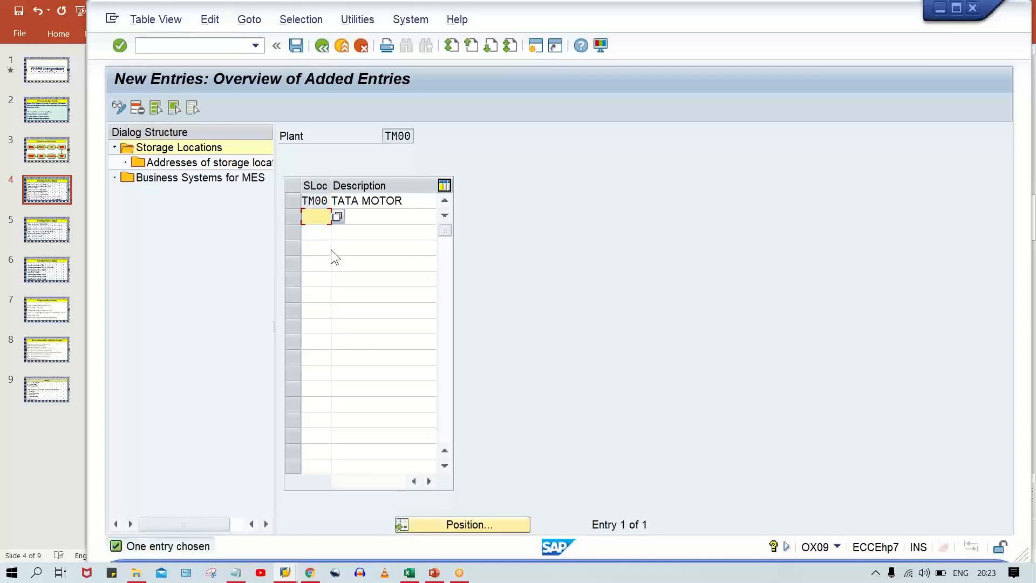
# Save the new storage location to the TATA MOTOR customizing request and switch to the Configuration Steps slide in PowerPoint.
pyautogui.hotkey('ctrl', 's')
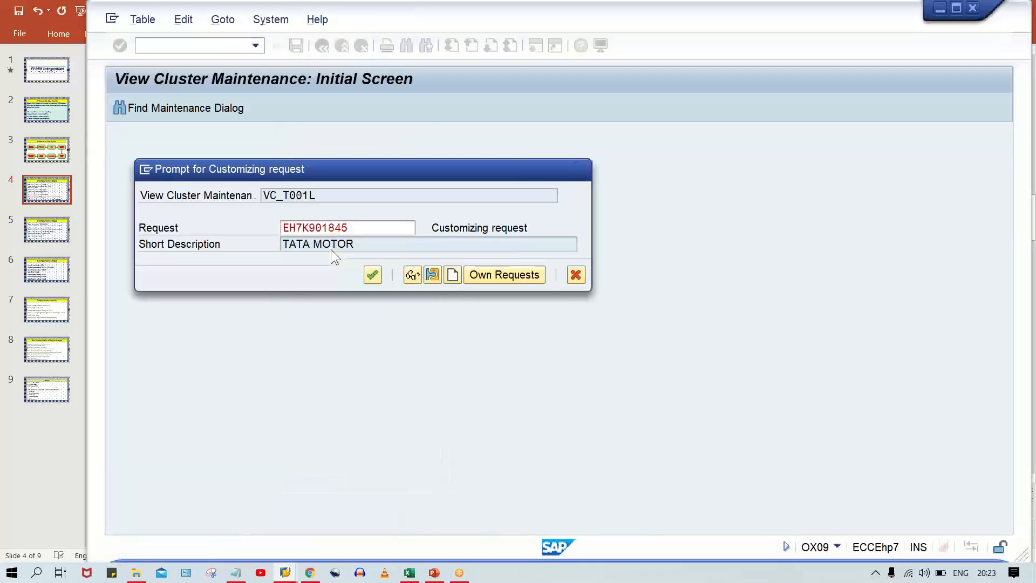
pyautogui.press('Return')
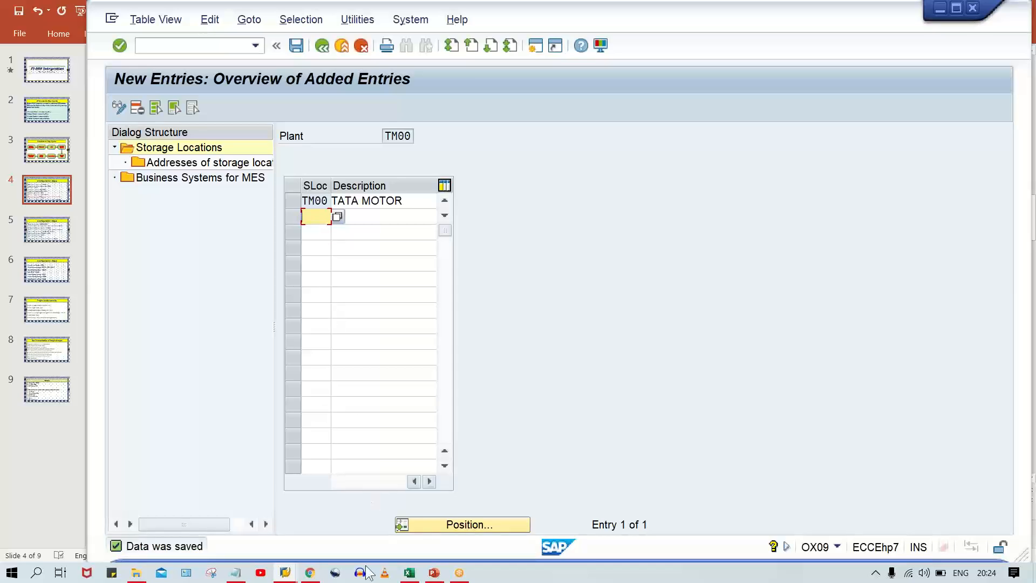
pyautogui.click(434, 574)
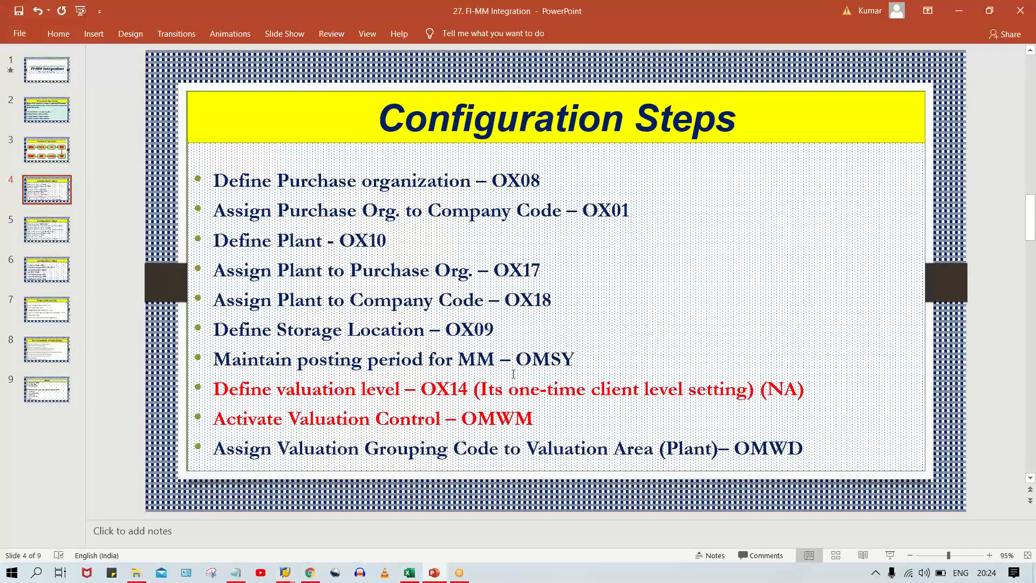
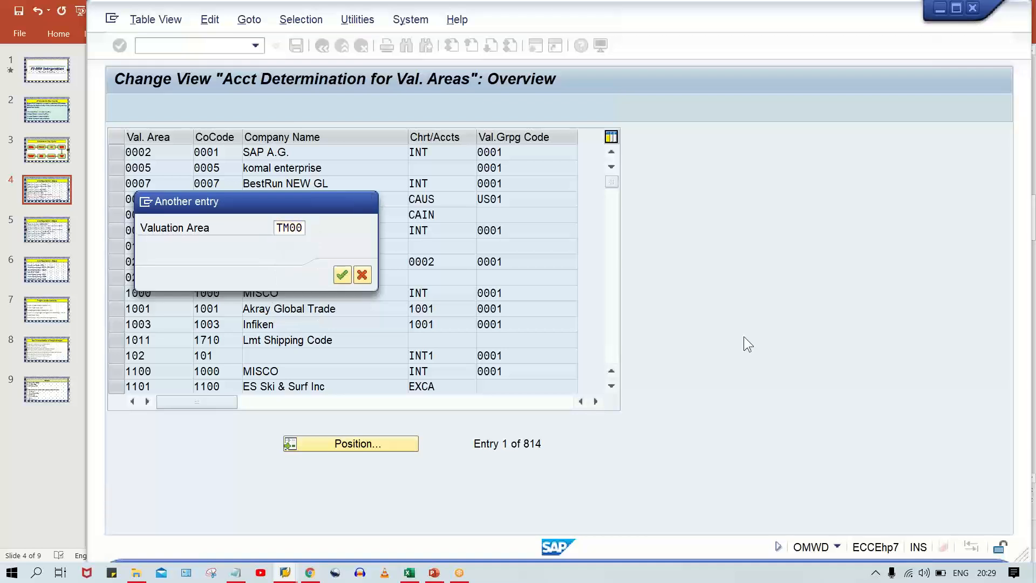
# Go to valuation area TM00 and set its valuation grouping code to 0001.
pyautogui.press('Return')
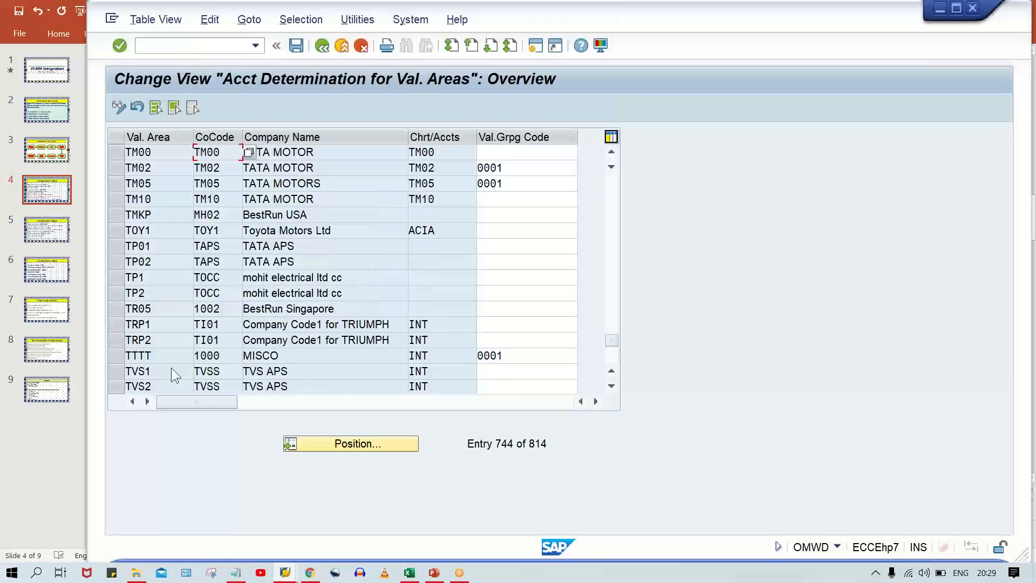
pyautogui.click(151, 155)
pyautogui.click(510, 151)
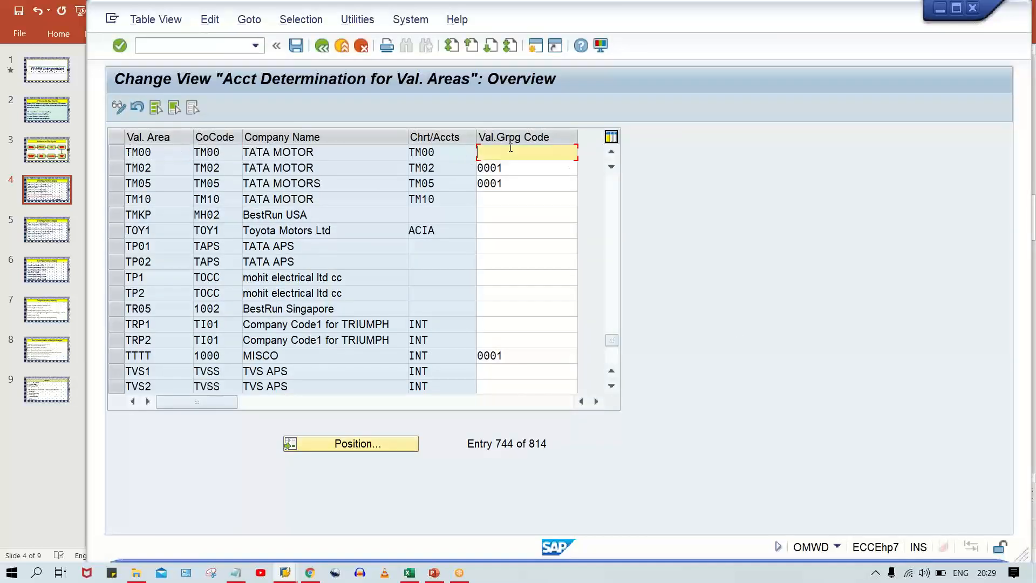
pyautogui.write('0001')
# Save the valuation grouping code of TM00 to the TATA MOTOR customizing request and review the entry.
pyautogui.hotkey('ctrl', 's')
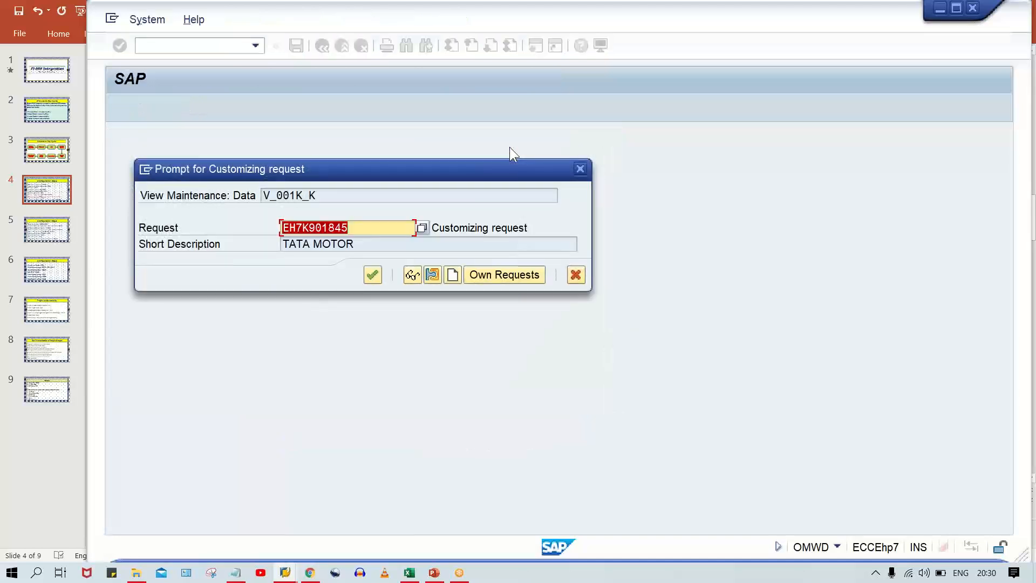
pyautogui.press('Return')
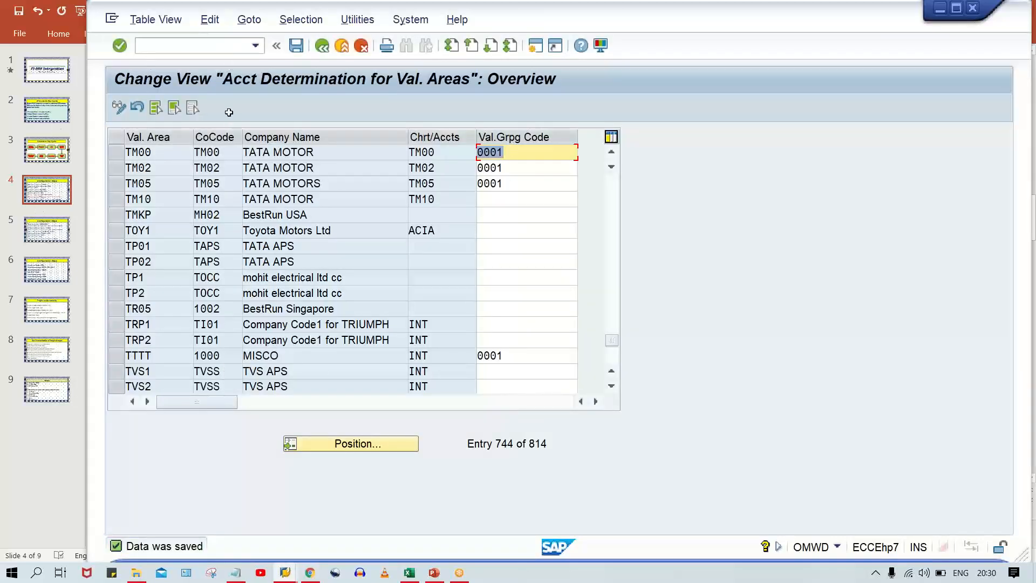
pyautogui.moveTo(160, 151); pyautogui.dragTo(104, 150)
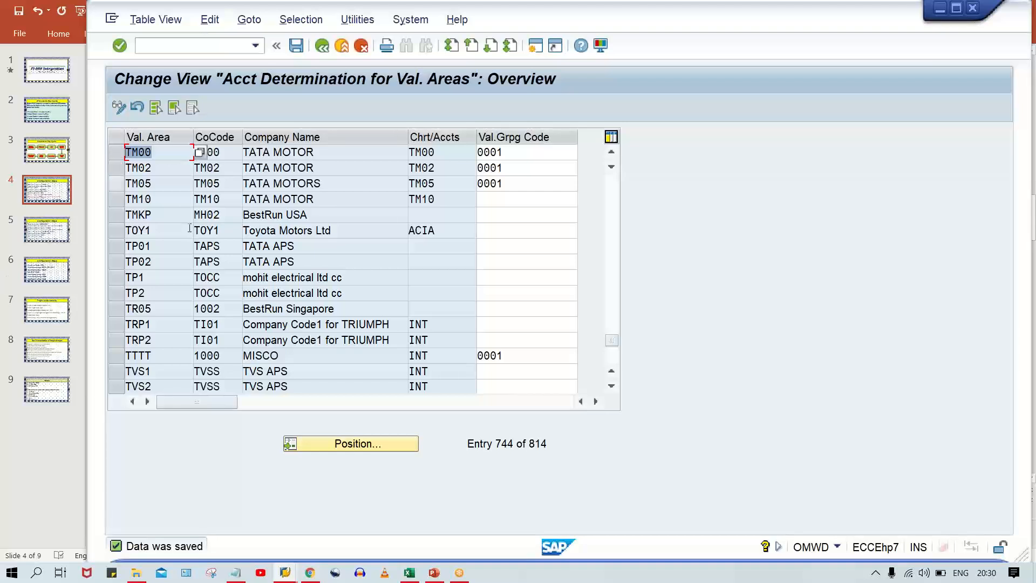
pyautogui.doubleClick(510, 153)
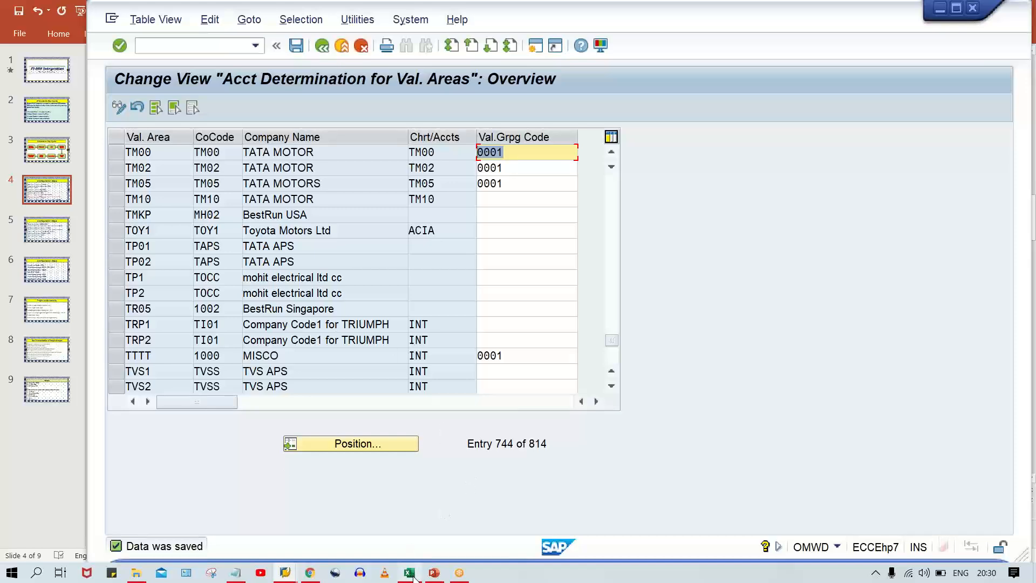
# Switch to the Class workbook in Excel and enter PO in cell I3 and OBYC in cell I4.
pyautogui.moveTo(410, 571)
pyautogui.click(419, 523)
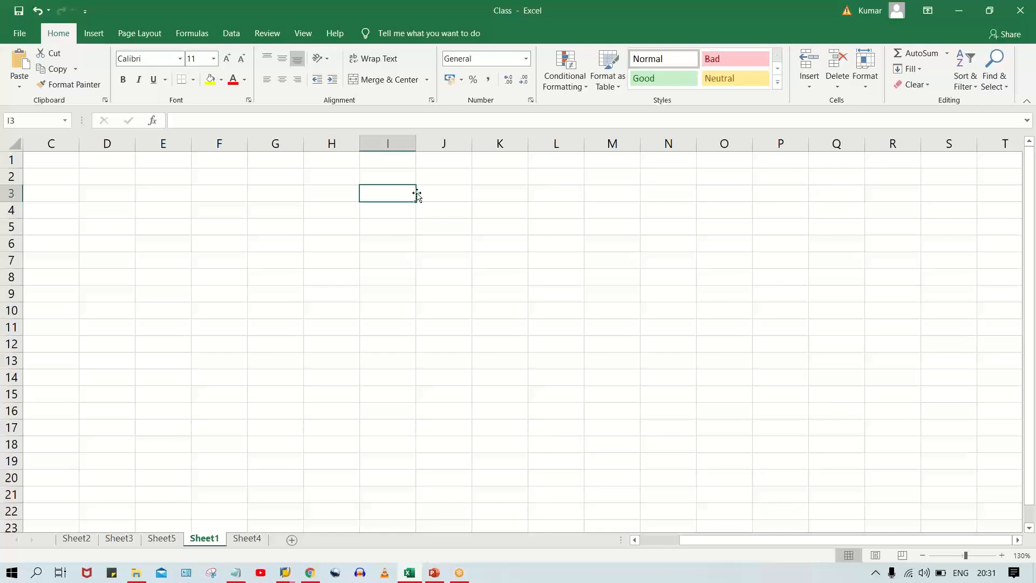
pyautogui.write('PO')
pyautogui.press('Return')
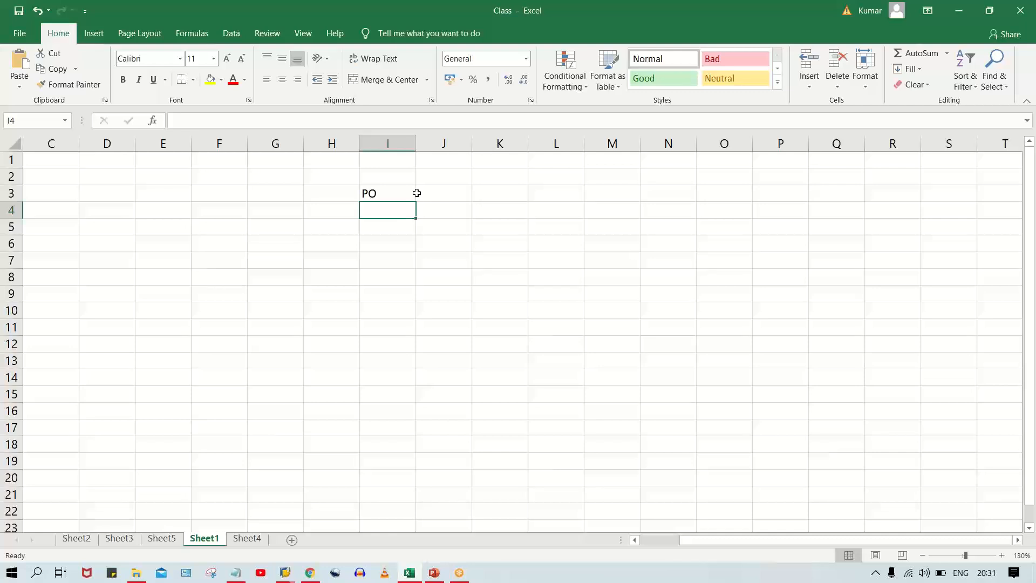
pyautogui.write('OBYC')
pyautogui.press('Return')
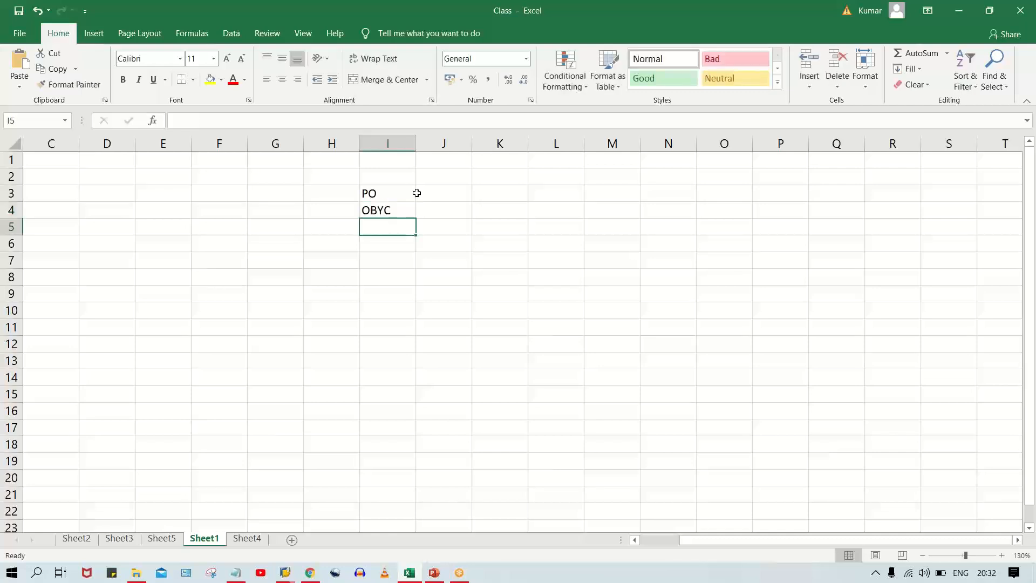
pyautogui.click(398, 210)
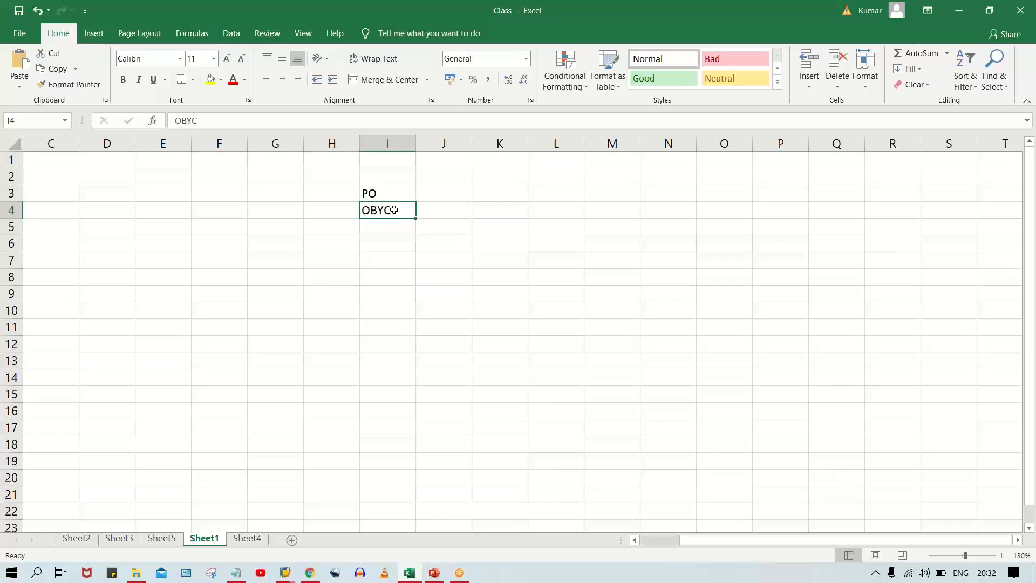
# Enter the value 1005 in cell I6, two rows below OBYC.
pyautogui.click(384, 245)
pyautogui.write('1005')
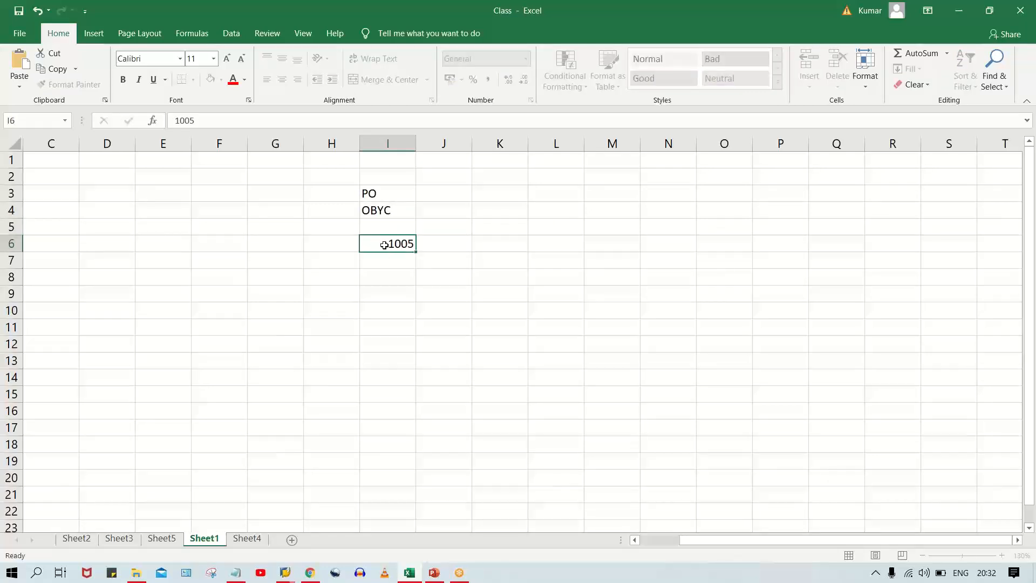
pyautogui.press('Return')
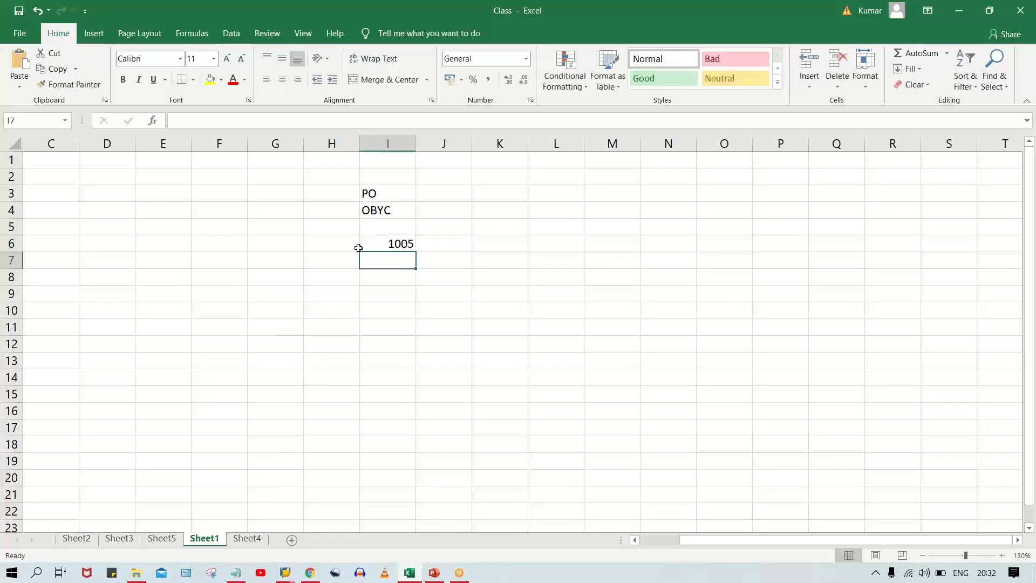
pyautogui.click(358, 246)
pyautogui.click(373, 247)
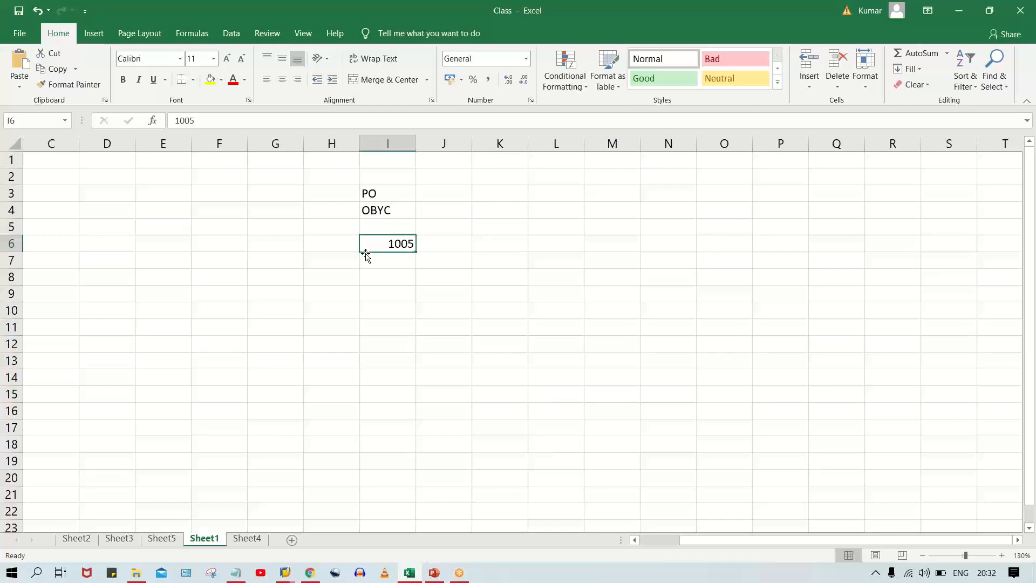
pyautogui.click(267, 243)
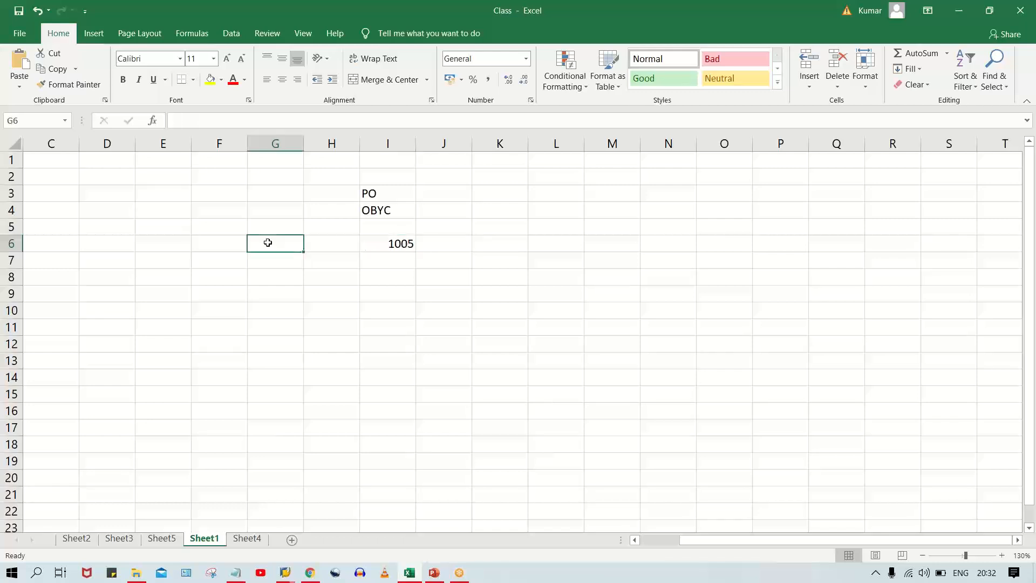
pyautogui.click(383, 247)
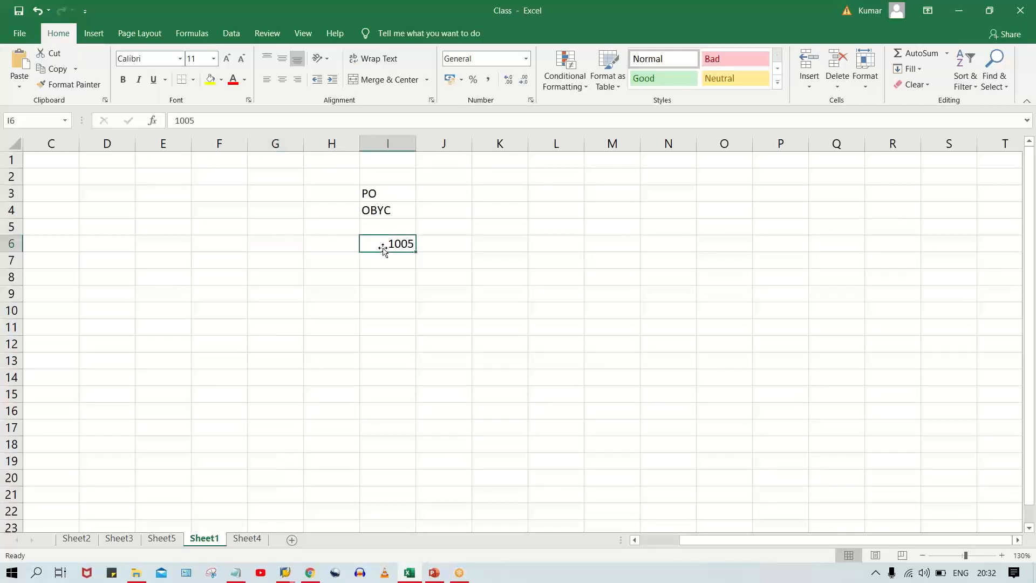
pyautogui.click(273, 242)
pyautogui.click(397, 243)
pyautogui.click(280, 246)
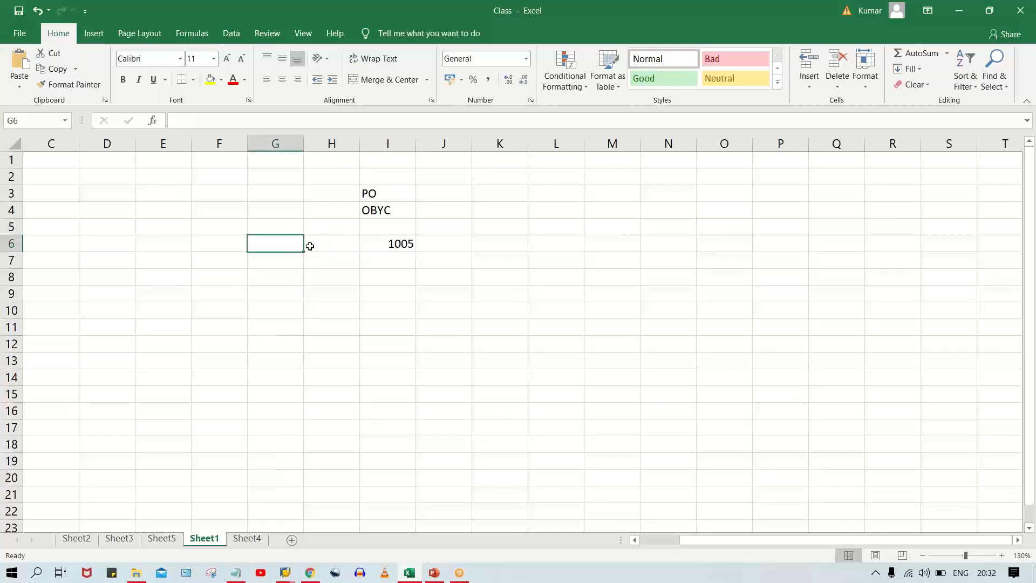
pyautogui.click(310, 246)
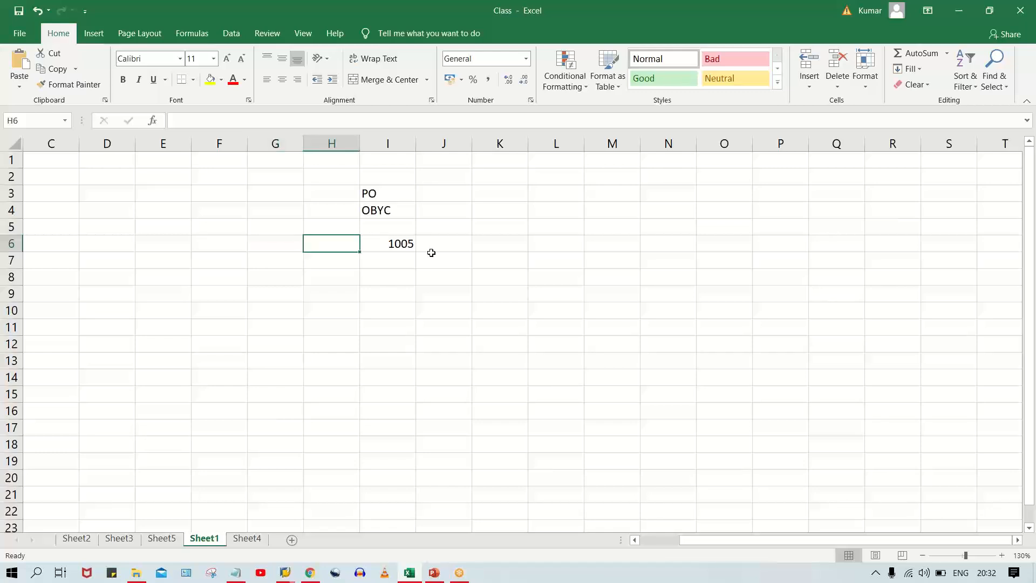
# Enter 3000 in cell G6 and 0001 as text in cell H6.
pyautogui.click(279, 238)
pyautogui.write('3000')
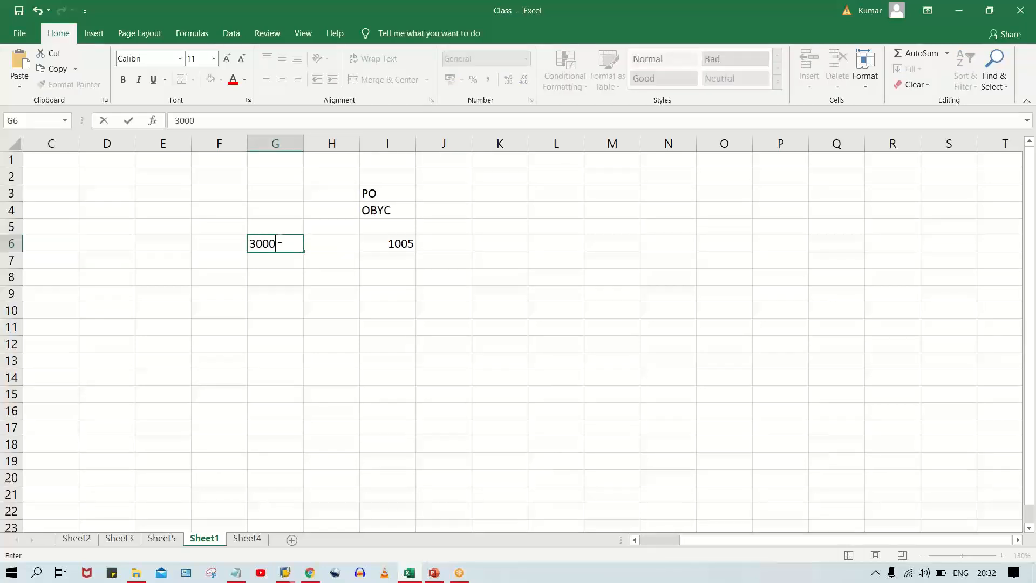
pyautogui.press('Tab')
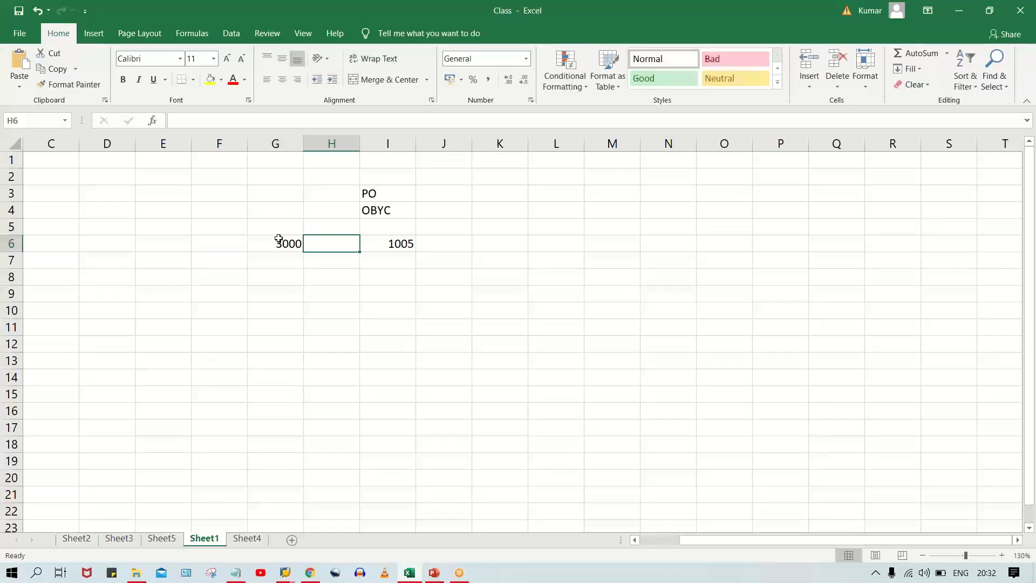
pyautogui.write("'0001")
pyautogui.press('Return')
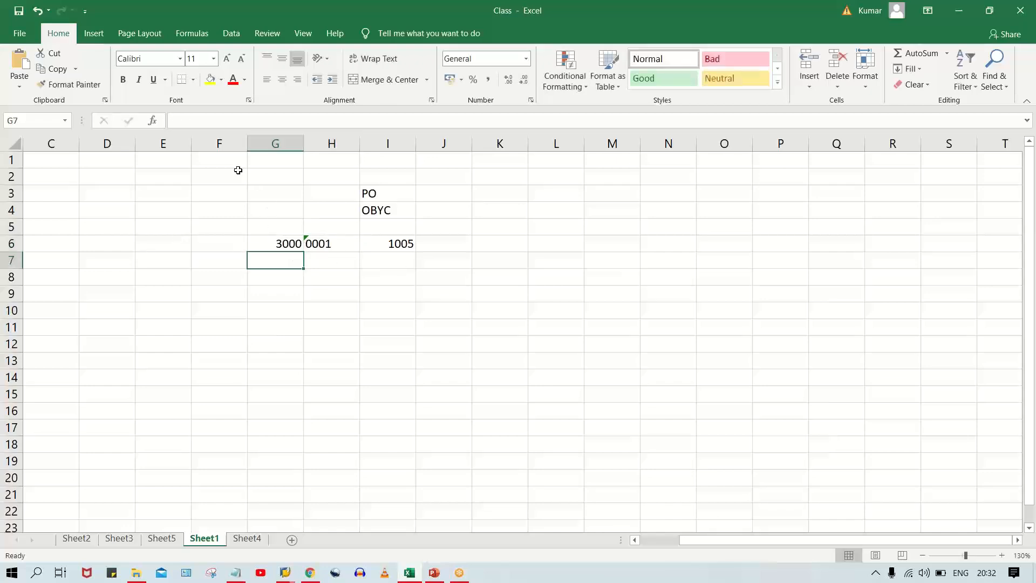
# Centre the contents of columns F to N horizontally.
pyautogui.moveTo(219, 143); pyautogui.dragTo(670, 143)
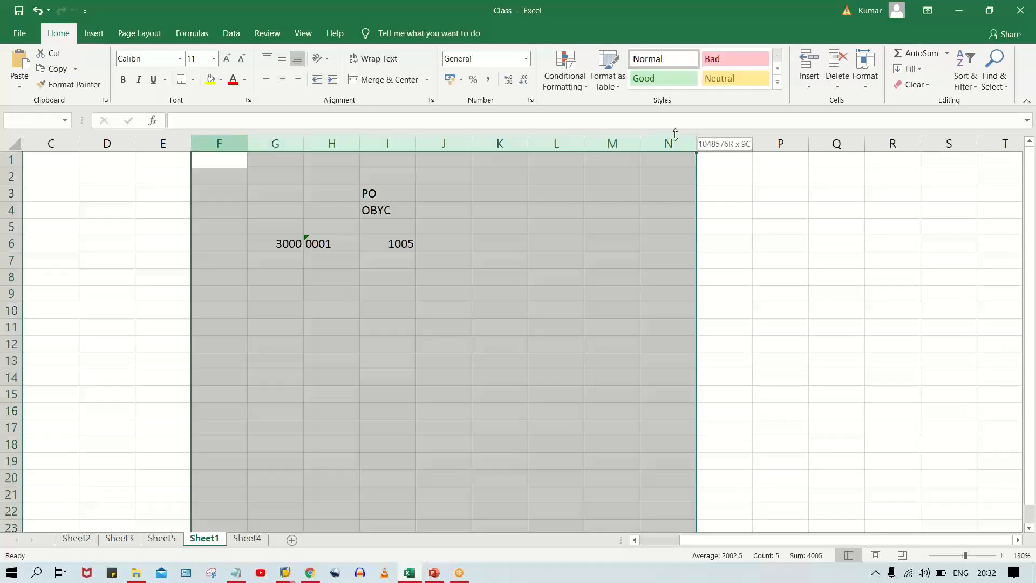
pyautogui.click(282, 80)
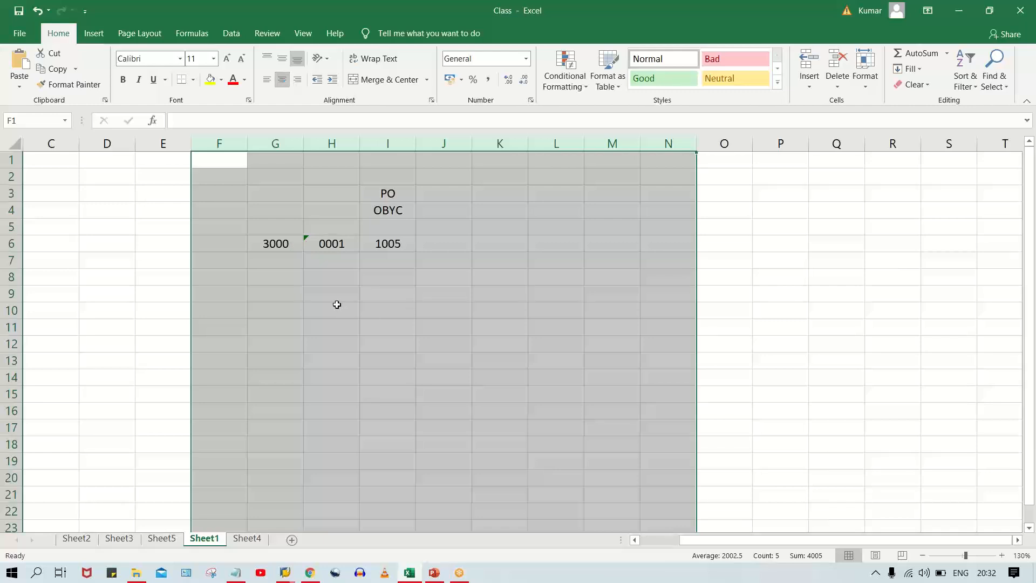
pyautogui.click(337, 305)
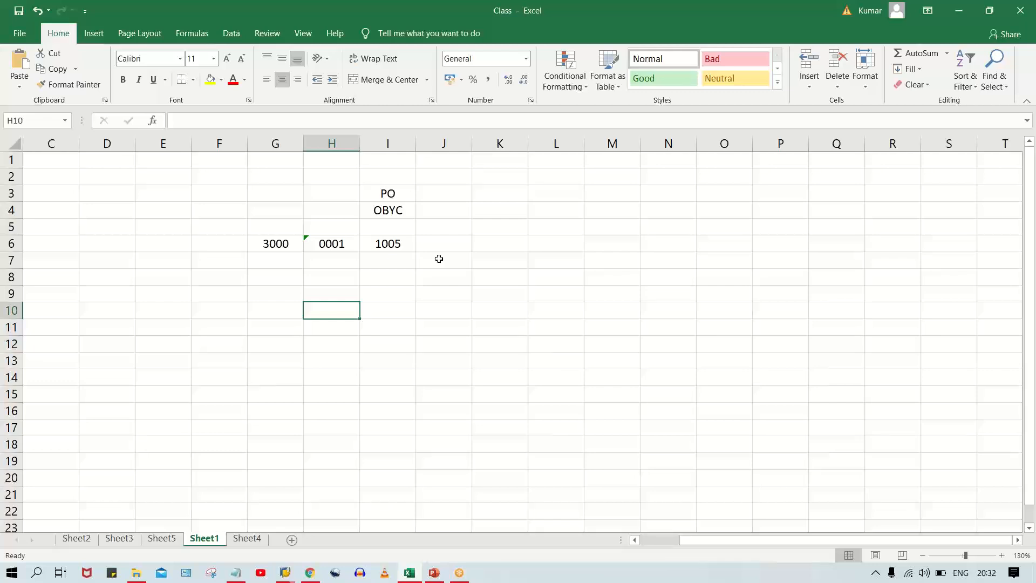
# List the letters A to F one per row in cells H8 to H13, below the 0001 code.
pyautogui.click(343, 273)
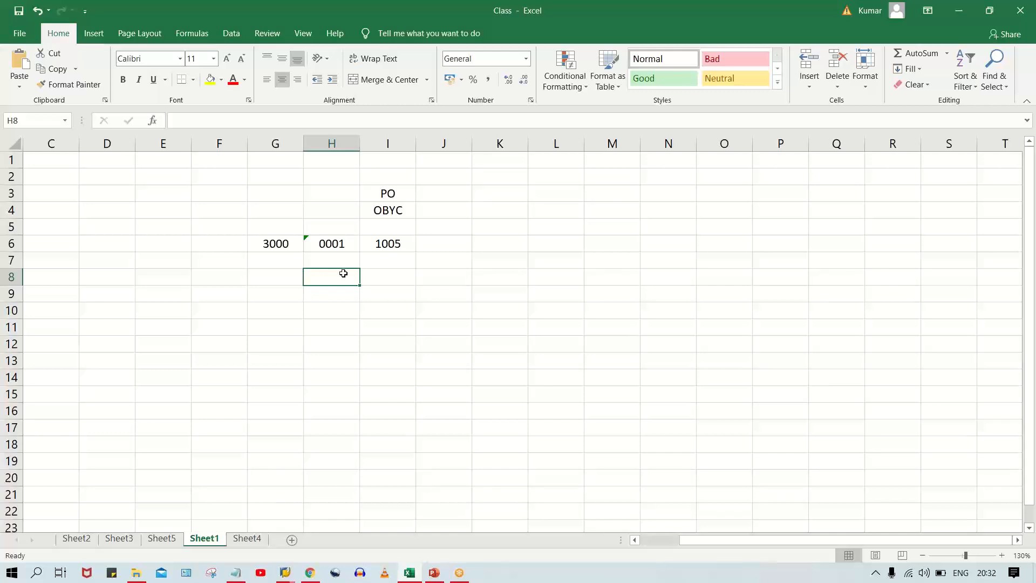
pyautogui.write('A')
pyautogui.press('Return')
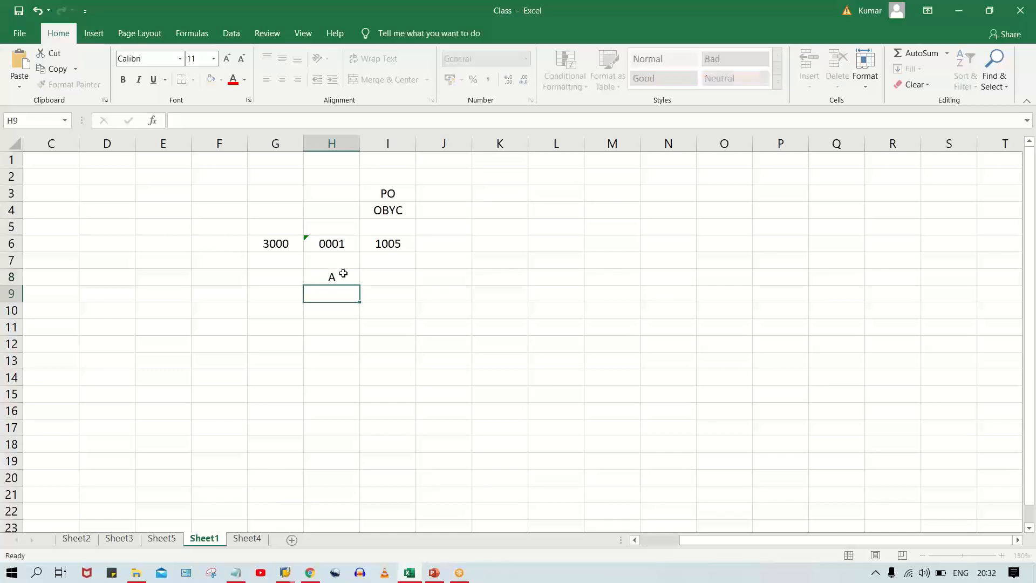
pyautogui.write('B')
pyautogui.press('Return')
pyautogui.write('C')
pyautogui.press('Return')
pyautogui.write('D')
pyautogui.press('Return')
pyautogui.write('E')
pyautogui.press('Return')
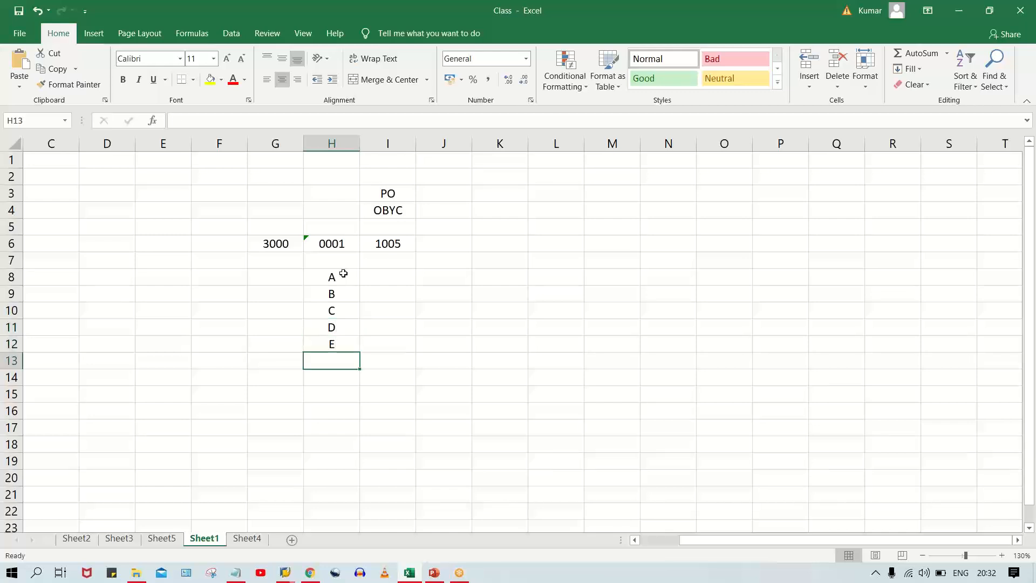
pyautogui.write('F')
pyautogui.press('Return')
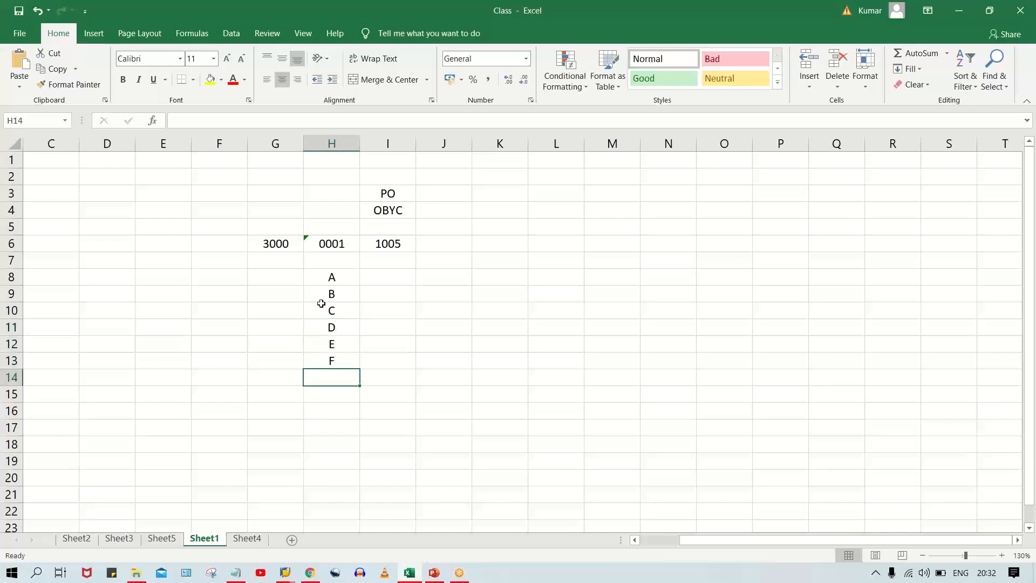
pyautogui.click(325, 279)
pyautogui.moveTo(337, 277); pyautogui.dragTo(339, 358)
# Copy the value 3000 from G6 into cells G8 to G13 beside the letters A to F.
pyautogui.click(276, 272)
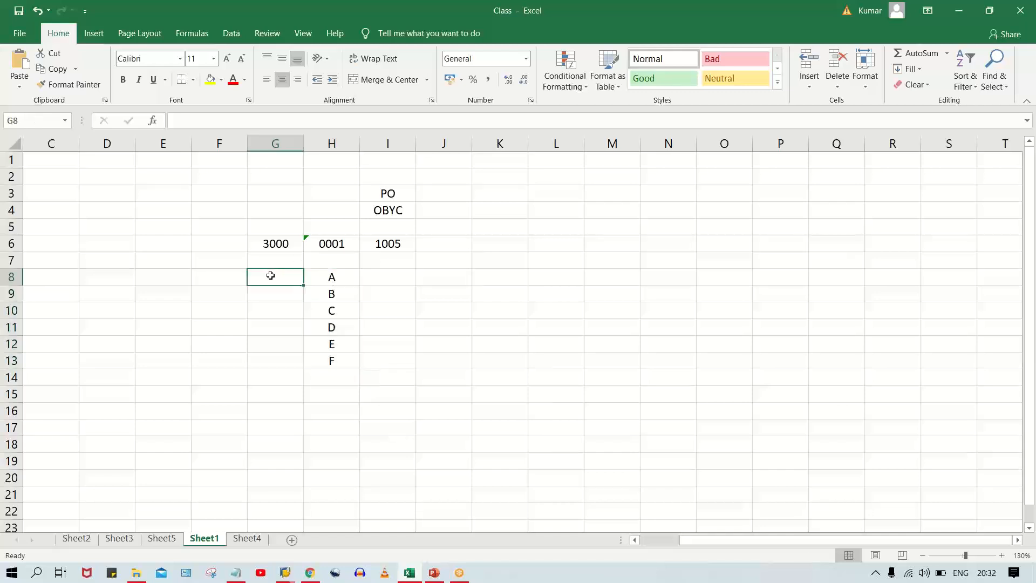
pyautogui.click(277, 233)
pyautogui.click(273, 244)
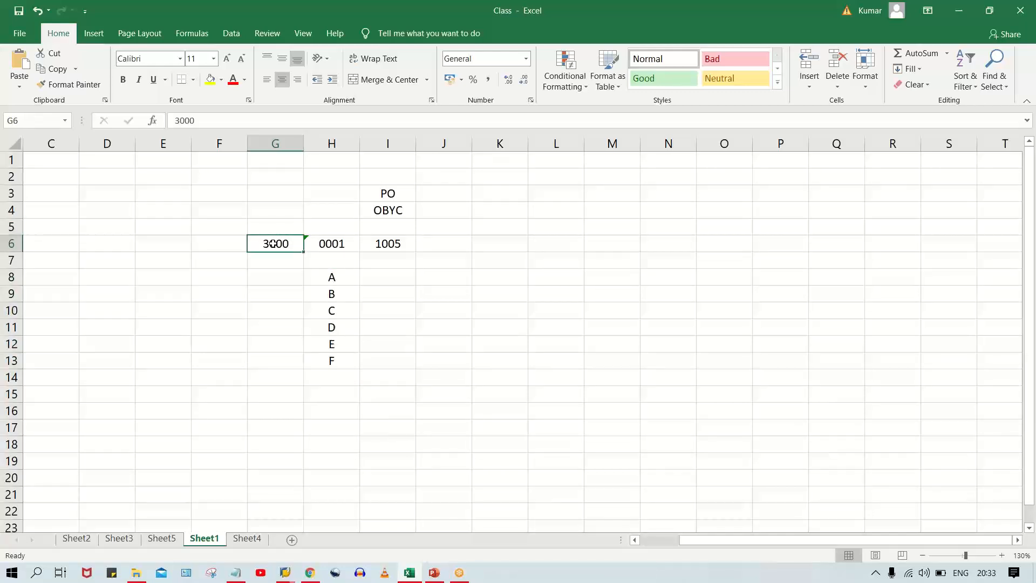
pyautogui.hotkey('ctrl', 'c')
pyautogui.click(275, 278)
pyautogui.hotkey('ctrl', 'v')
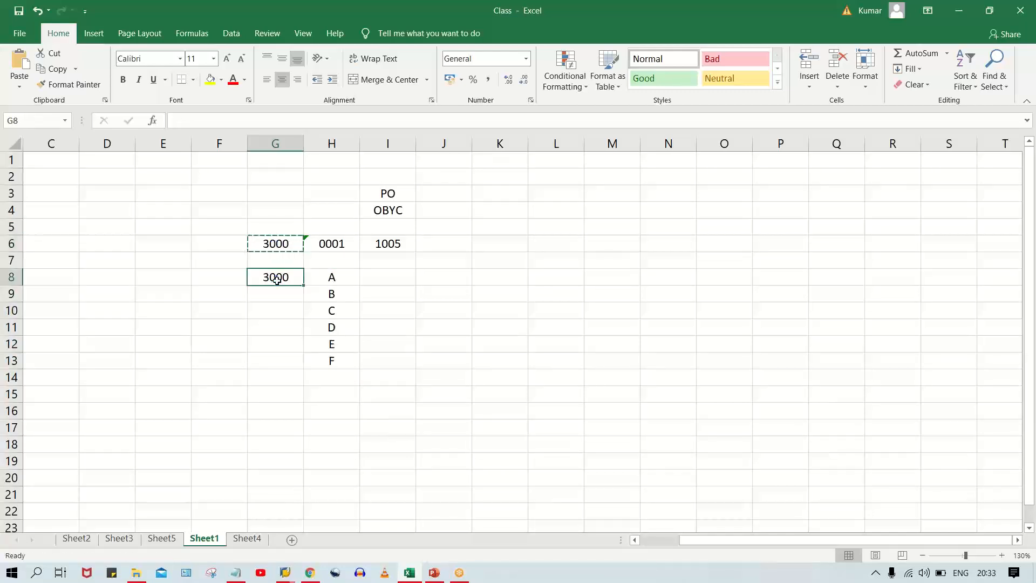
pyautogui.moveTo(276, 279); pyautogui.dragTo(285, 362)
pyautogui.press('Return')
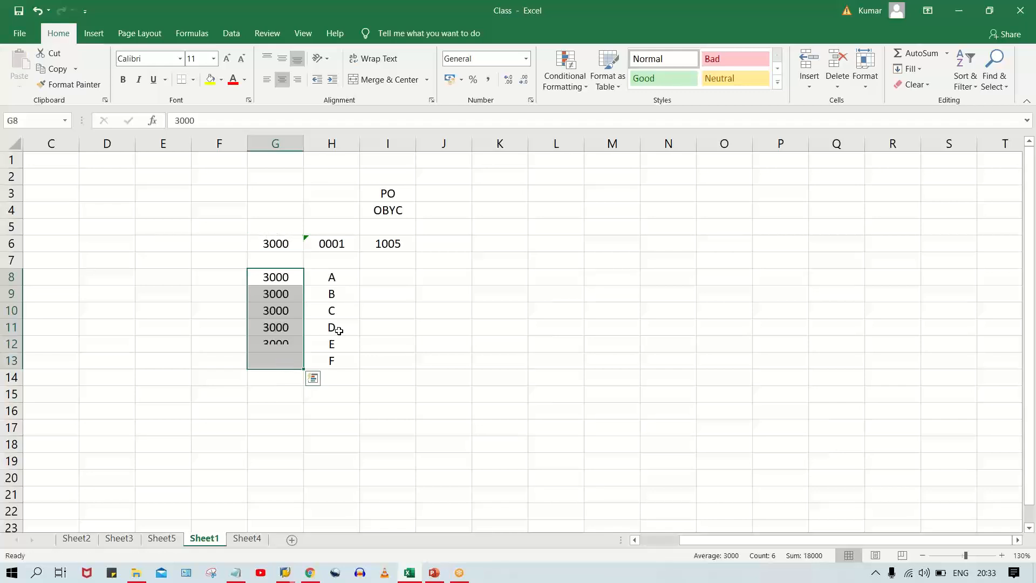
# Copy the value 1005 from I6 into cells I8 to I13 beside the letters A to F.
pyautogui.click(397, 247)
pyautogui.hotkey('ctrl', 'c')
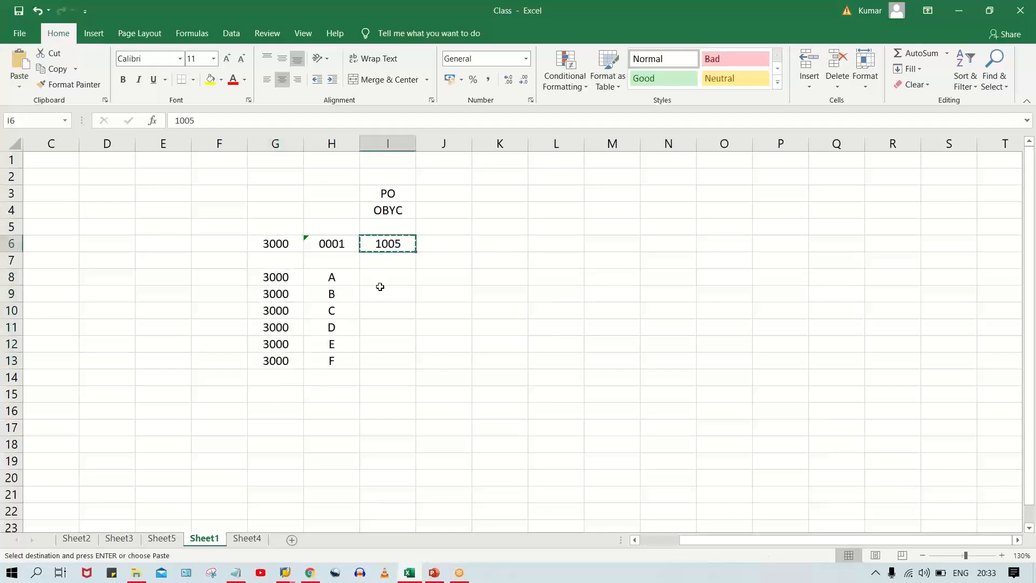
pyautogui.click(380, 278)
pyautogui.hotkey('ctrl', 'v')
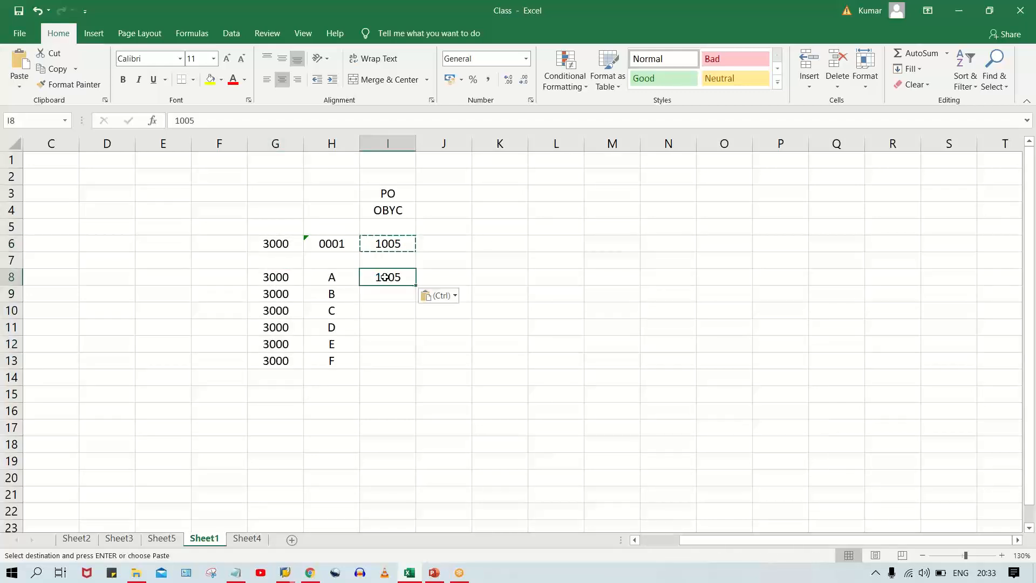
pyautogui.moveTo(385, 277); pyautogui.dragTo(382, 361)
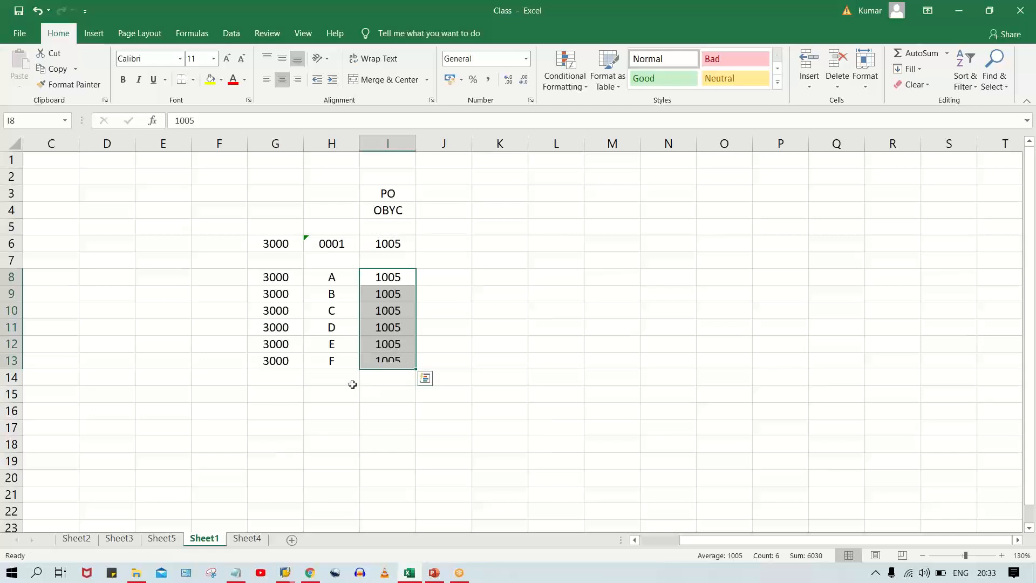
pyautogui.click(399, 275)
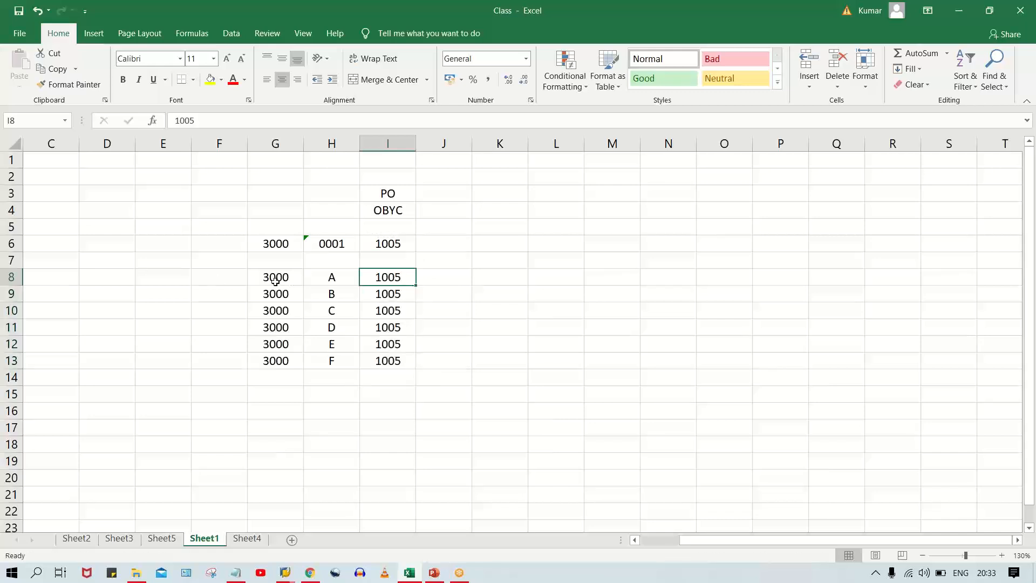
# Review the repeated 3000 and 1005 entries beside each letter A to F in rows 8 to 13.
pyautogui.moveTo(274, 277); pyautogui.dragTo(387, 277)
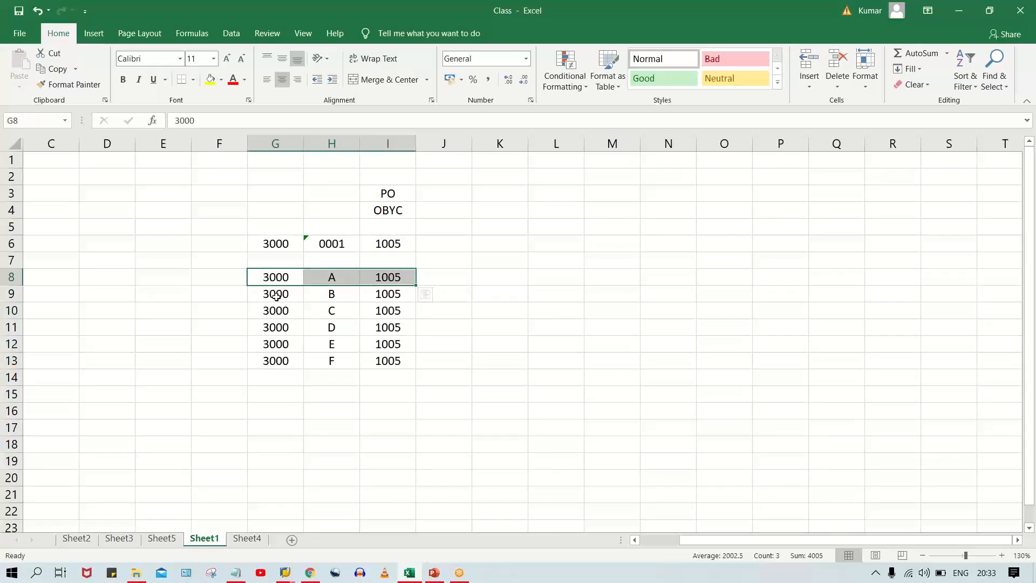
pyautogui.click(380, 340)
pyautogui.moveTo(386, 277); pyautogui.dragTo(402, 361)
pyautogui.moveTo(318, 280); pyautogui.dragTo(339, 363)
pyautogui.click(283, 283)
pyautogui.click(330, 283)
pyautogui.click(278, 277)
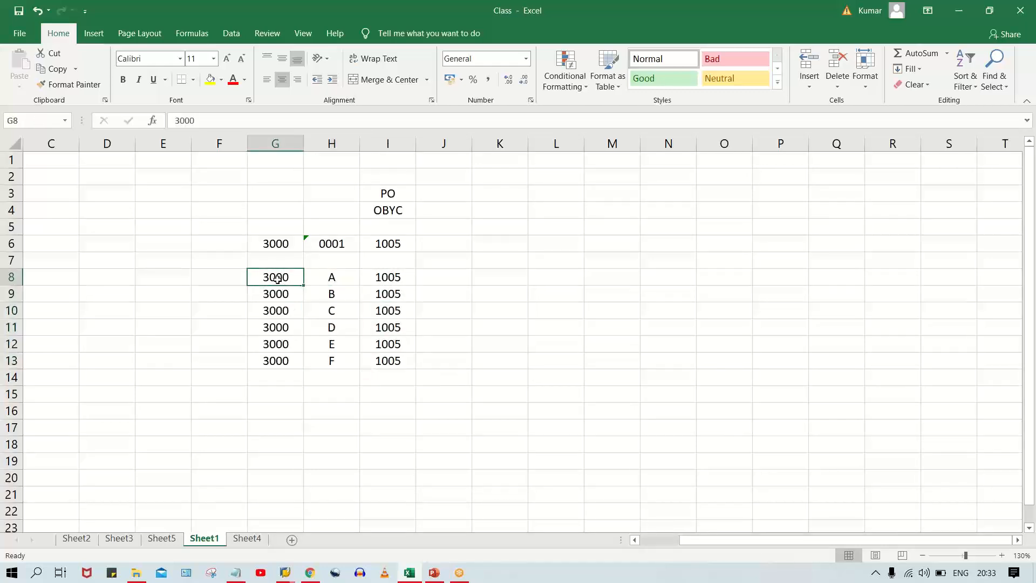
pyautogui.click(341, 276)
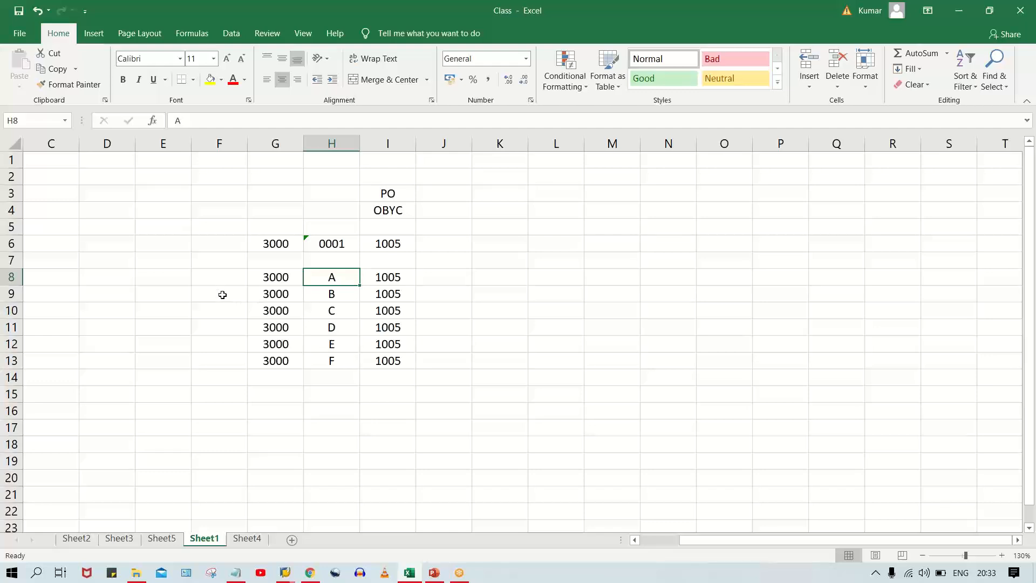
pyautogui.moveTo(331, 277); pyautogui.dragTo(335, 361)
pyautogui.click(155, 277)
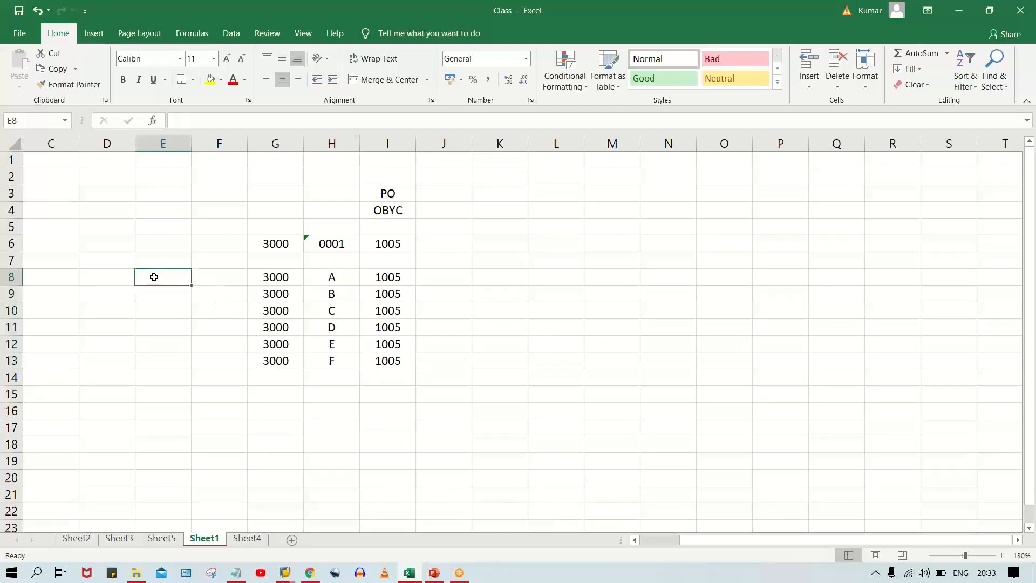
# Copy the letters A to F from H8 to H13 into cells E8 to E13.
pyautogui.click(344, 277)
pyautogui.moveTo(344, 276); pyautogui.dragTo(332, 360)
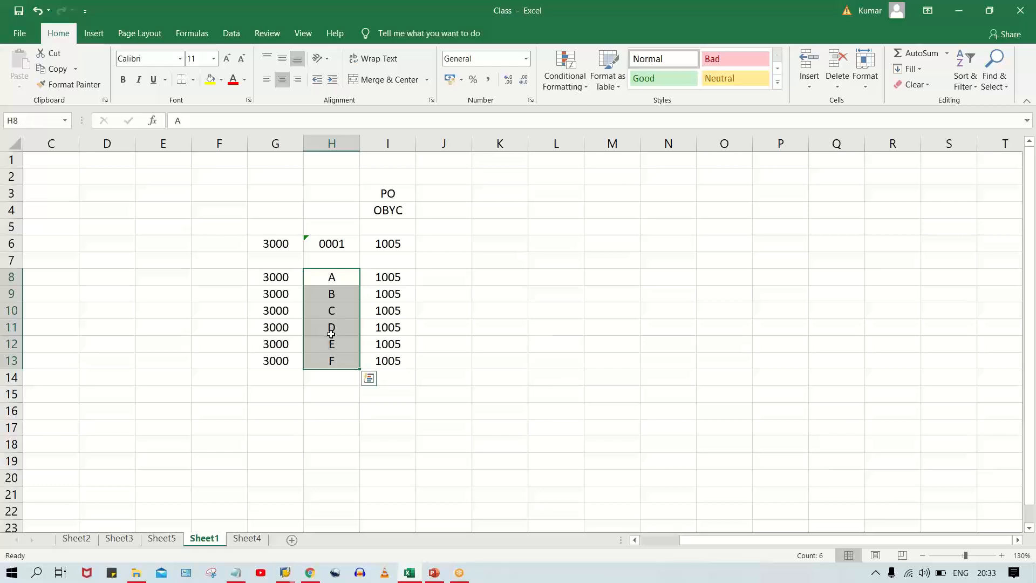
pyautogui.hotkey('ctrl', 'c')
pyautogui.click(144, 276)
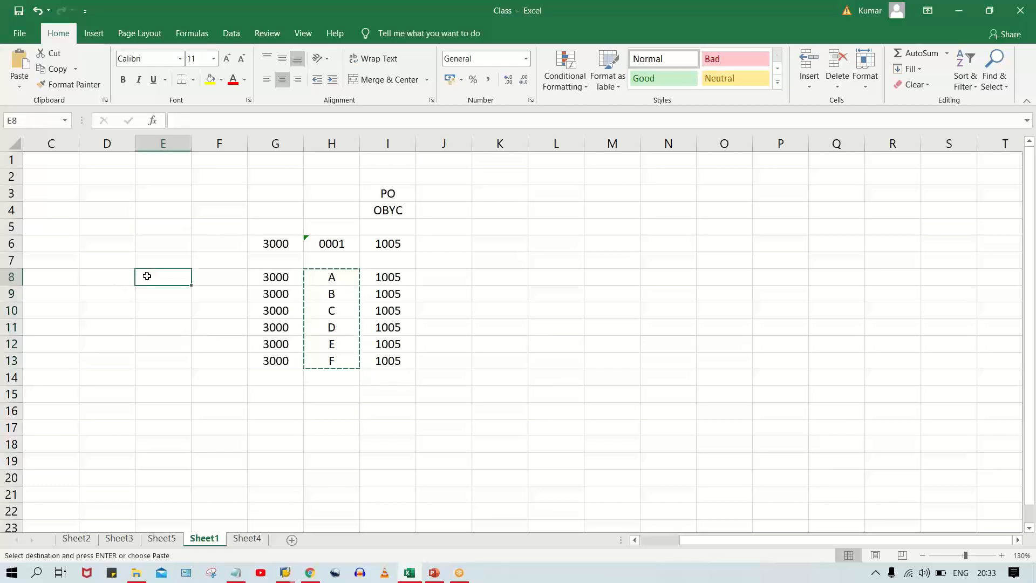
pyautogui.hotkey('ctrl', 'v')
# Enter 0001 as text in F8 and fill it down to F13 beside the letters A to F.
pyautogui.click(210, 276)
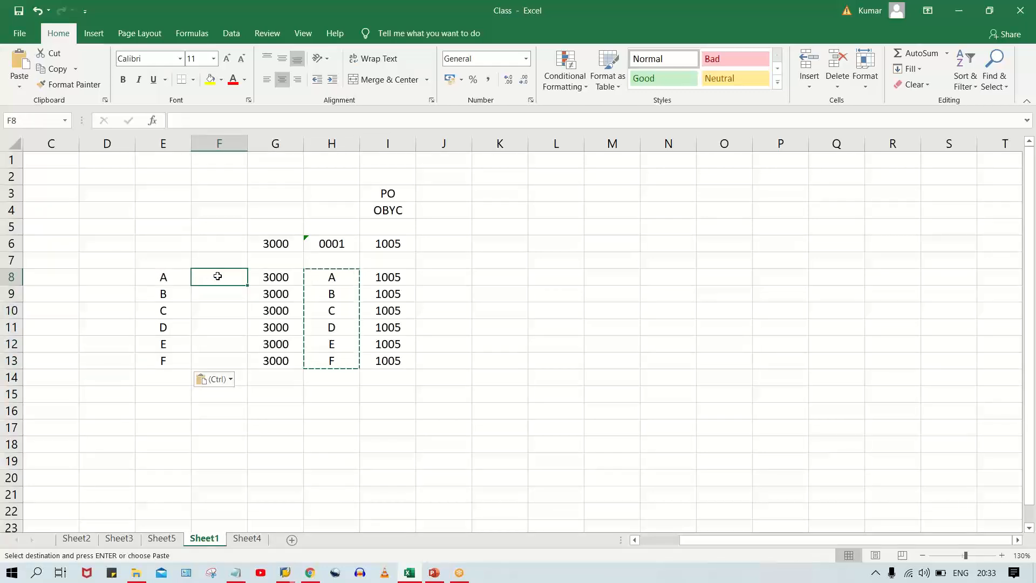
pyautogui.write("'0001")
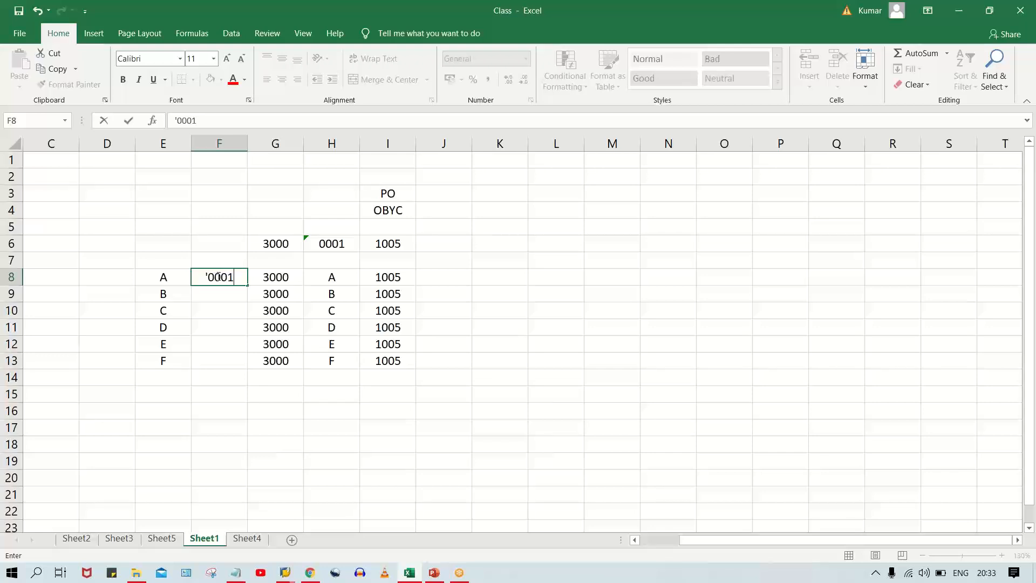
pyautogui.press('Return')
pyautogui.moveTo(227, 277); pyautogui.dragTo(225, 362)
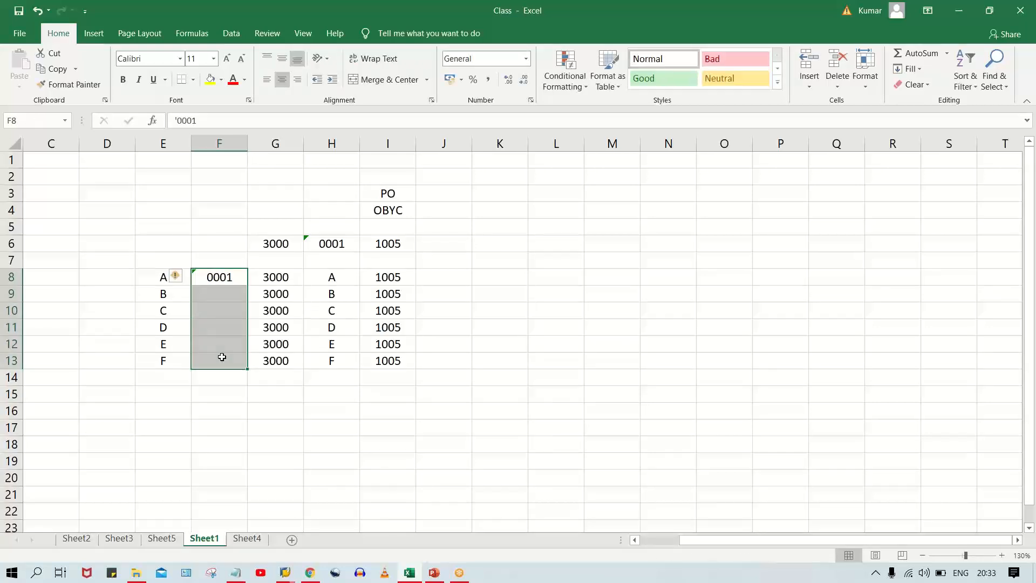
pyautogui.hotkey('ctrl', 'd')
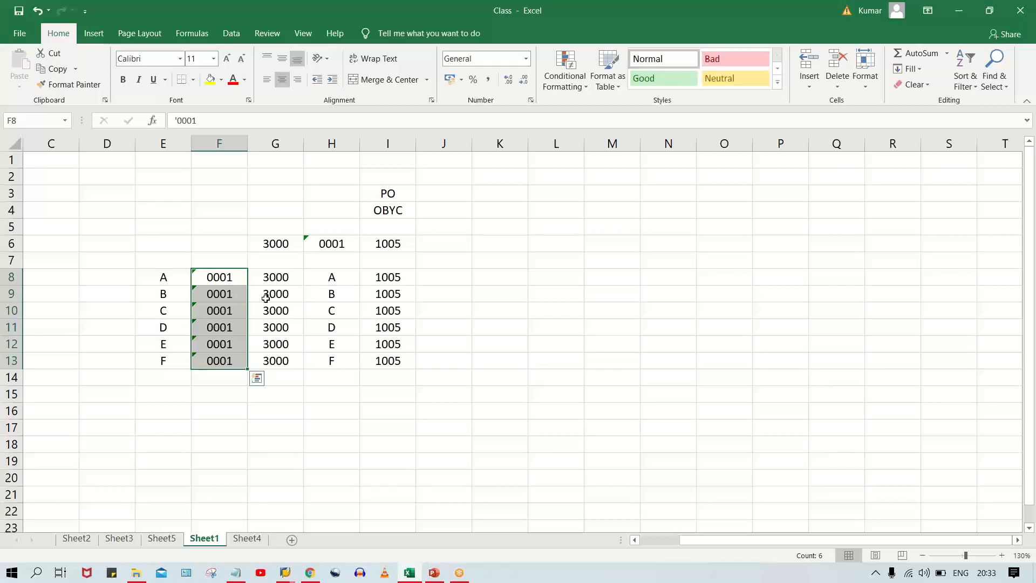
# Clear the repeated entries in rows 9 to 13 of columns G to I, keeping only row 8.
pyautogui.moveTo(273, 294); pyautogui.dragTo(419, 376)
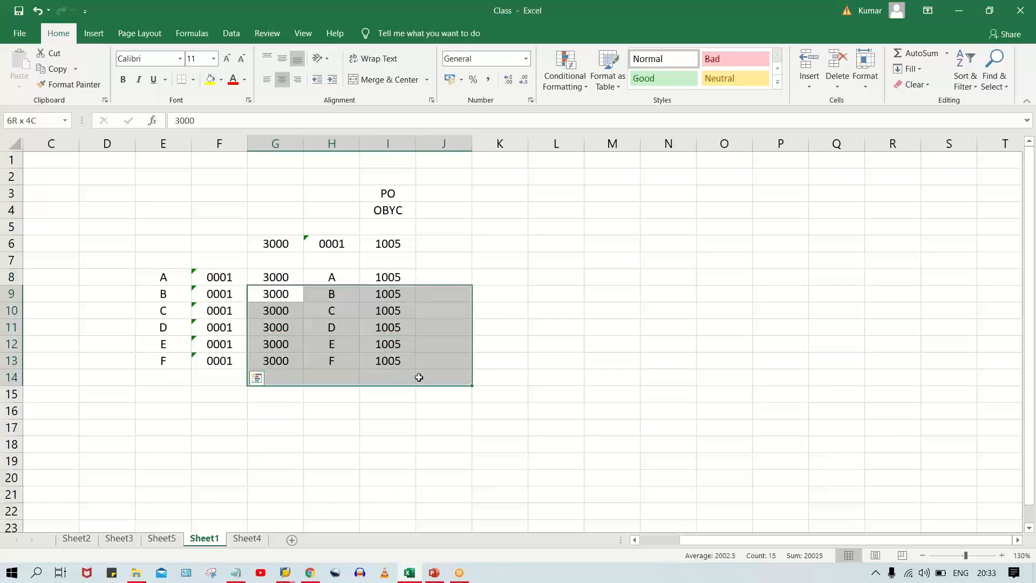
pyautogui.press('Delete')
pyautogui.click(578, 323)
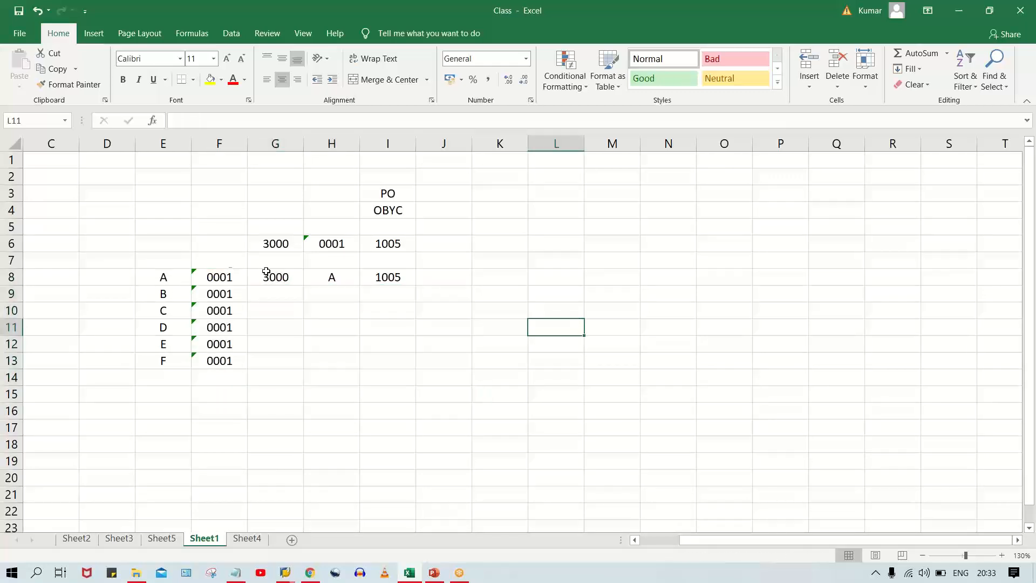
# Replace the letter A in H8 with the grouping code 0001 as text.
pyautogui.click(291, 280)
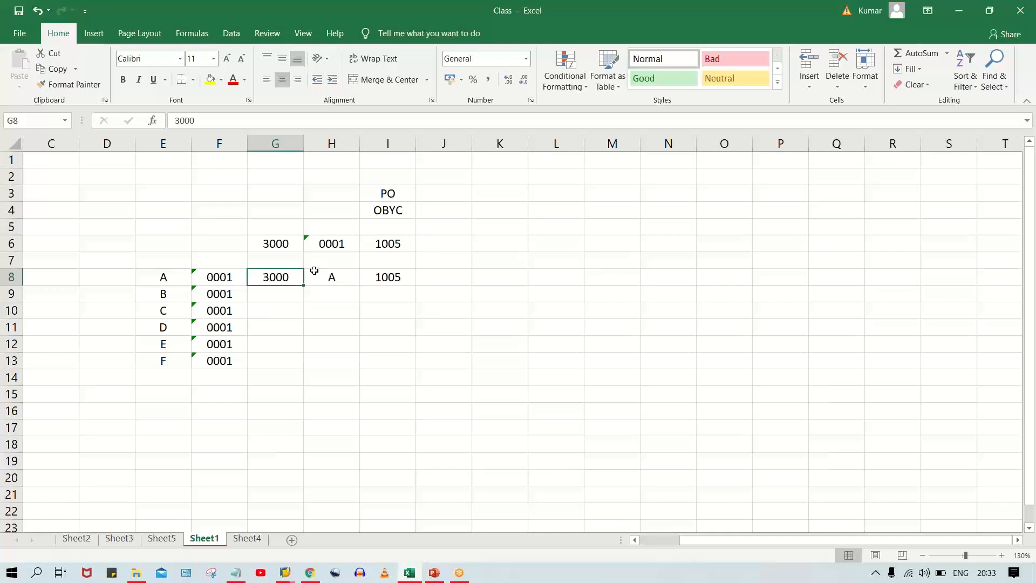
pyautogui.click(212, 280)
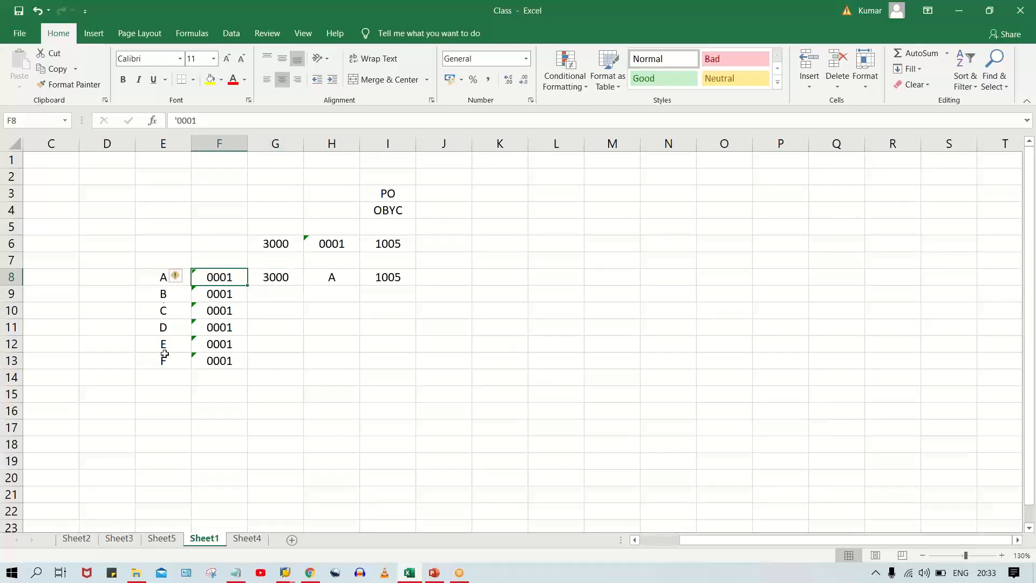
pyautogui.click(342, 276)
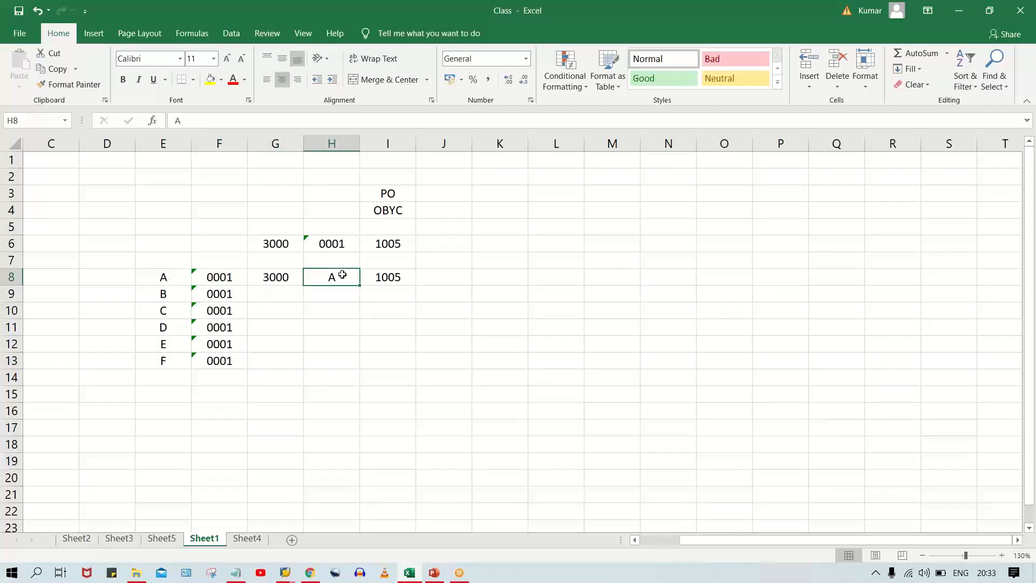
pyautogui.write("'0")
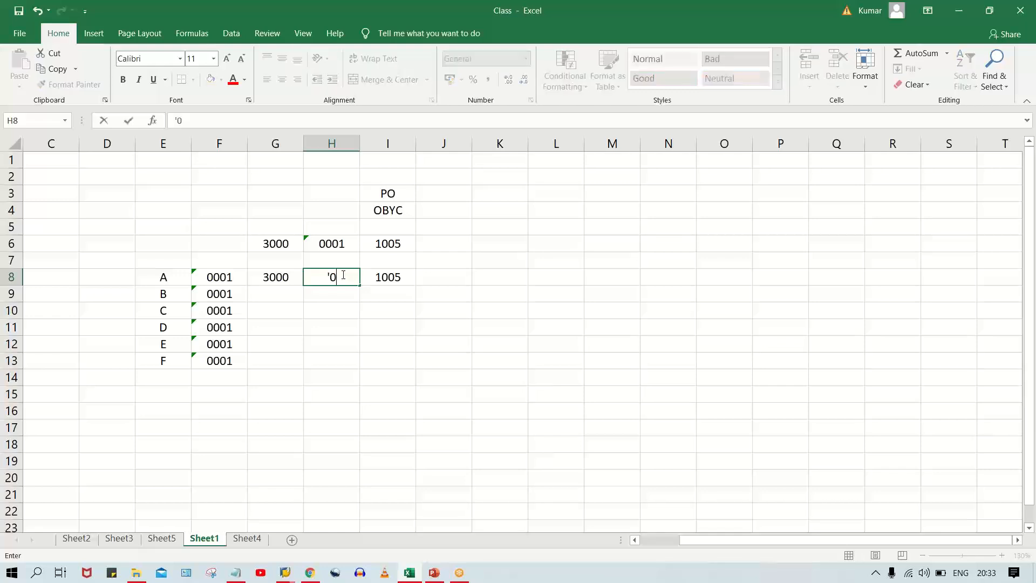
pyautogui.write('001')
pyautogui.press('Return')
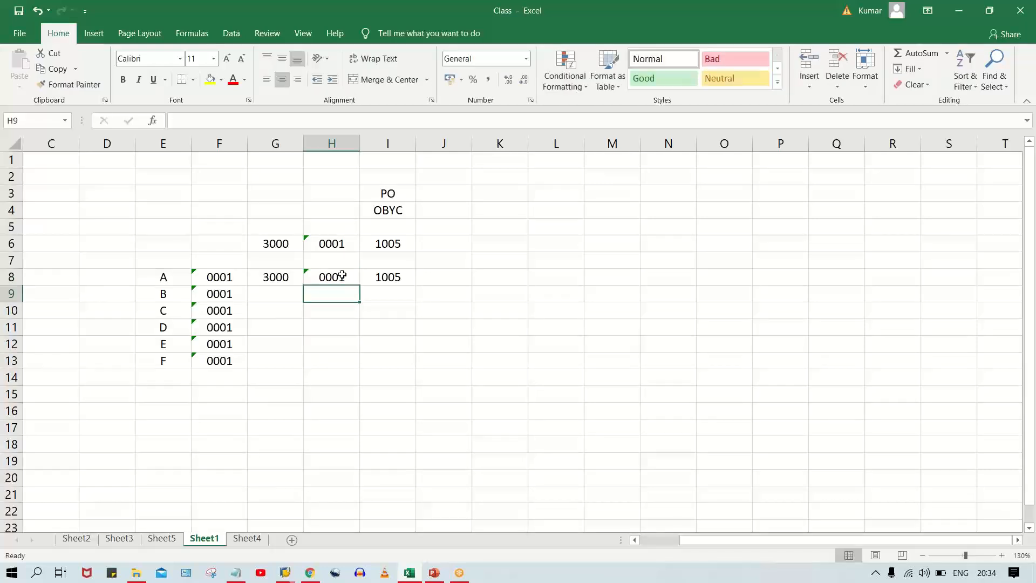
# Examine how the letters A to F relate through their shared code 0001 to the single 3000, 0001, 1005 assignment in row 8.
pyautogui.moveTo(286, 278); pyautogui.dragTo(392, 278)
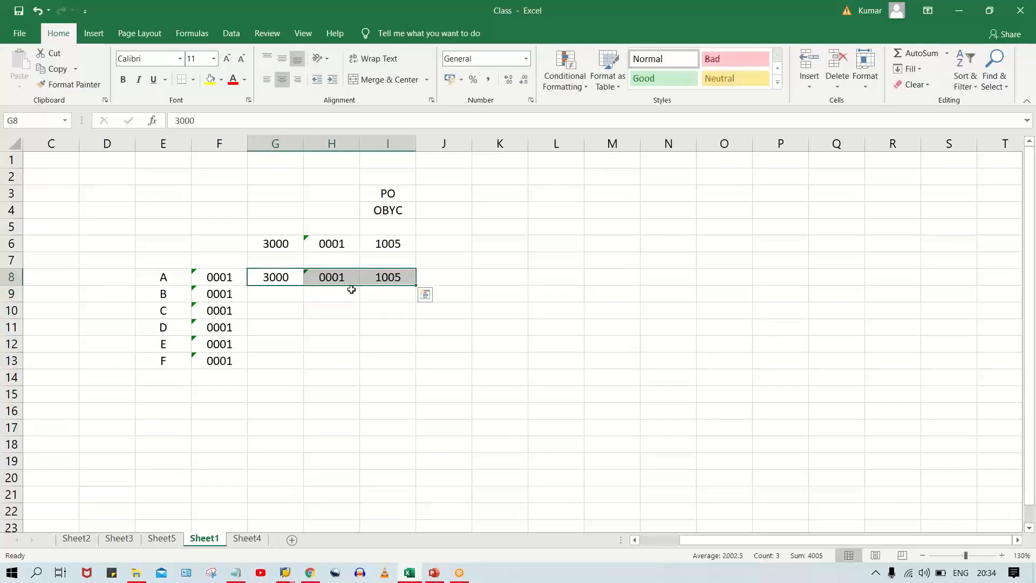
pyautogui.click(324, 277)
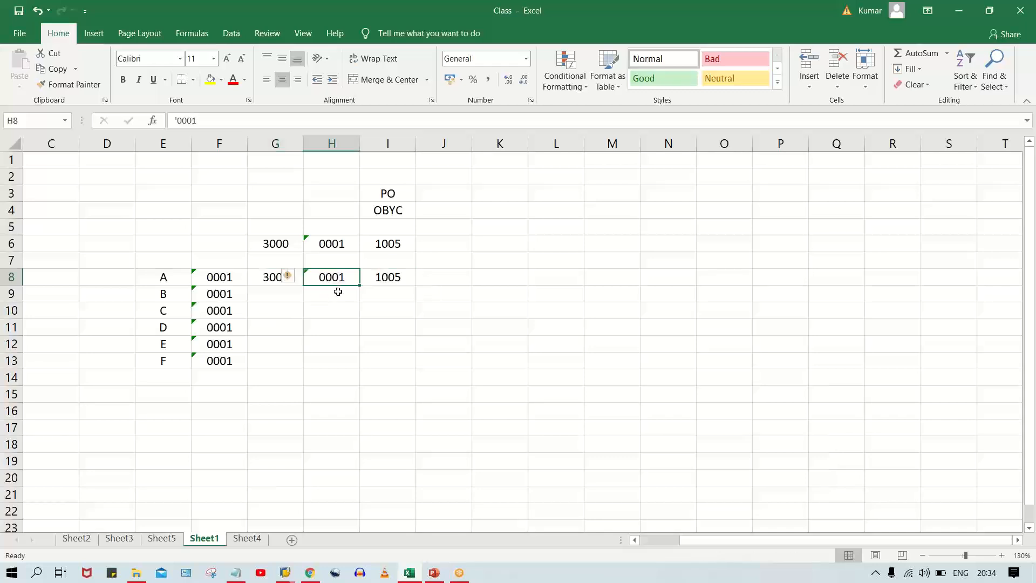
pyautogui.moveTo(209, 274); pyautogui.dragTo(215, 377)
pyautogui.moveTo(151, 275); pyautogui.dragTo(151, 370)
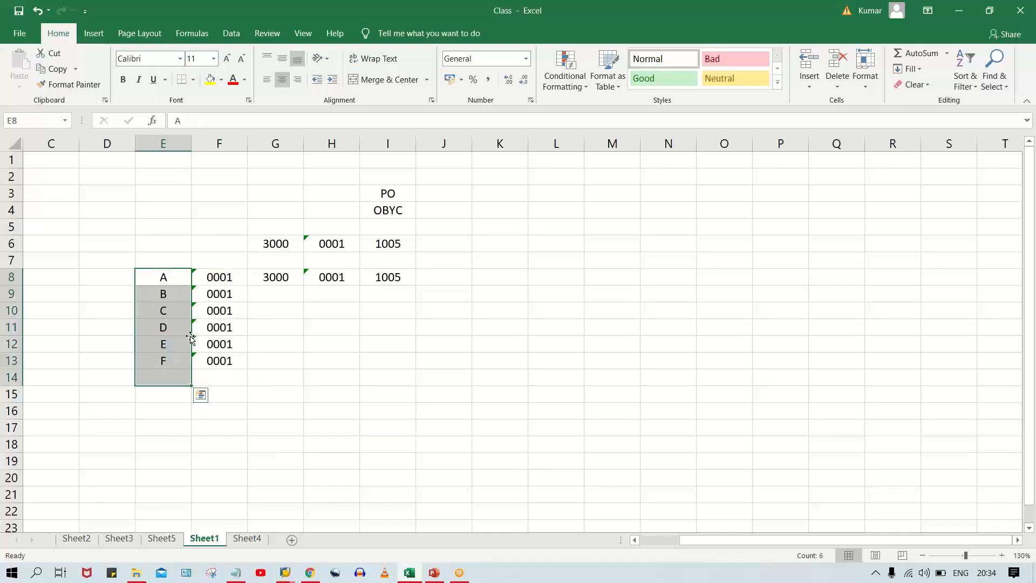
pyautogui.click(165, 305)
pyautogui.moveTo(164, 278); pyautogui.dragTo(187, 308)
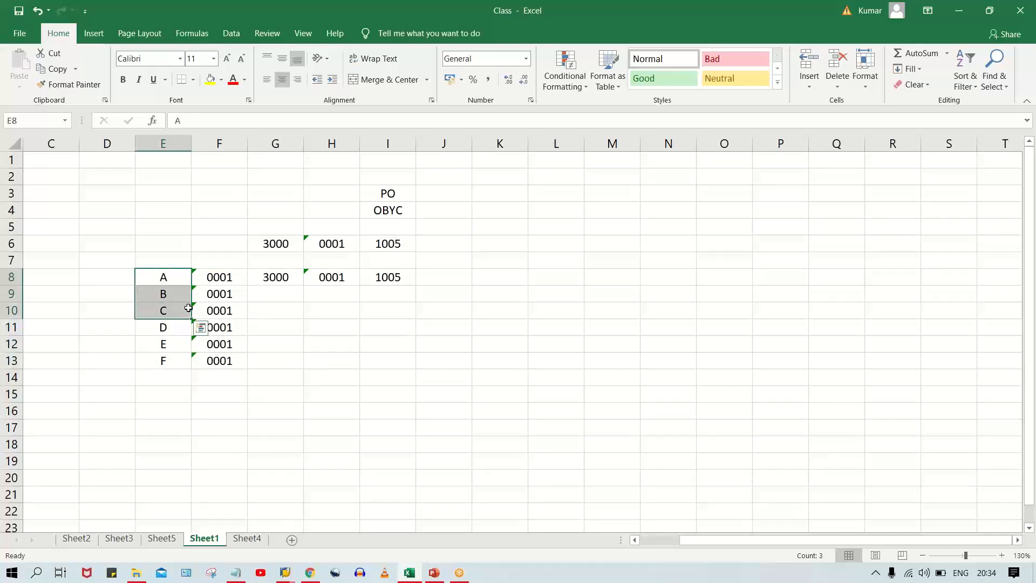
pyautogui.click(403, 277)
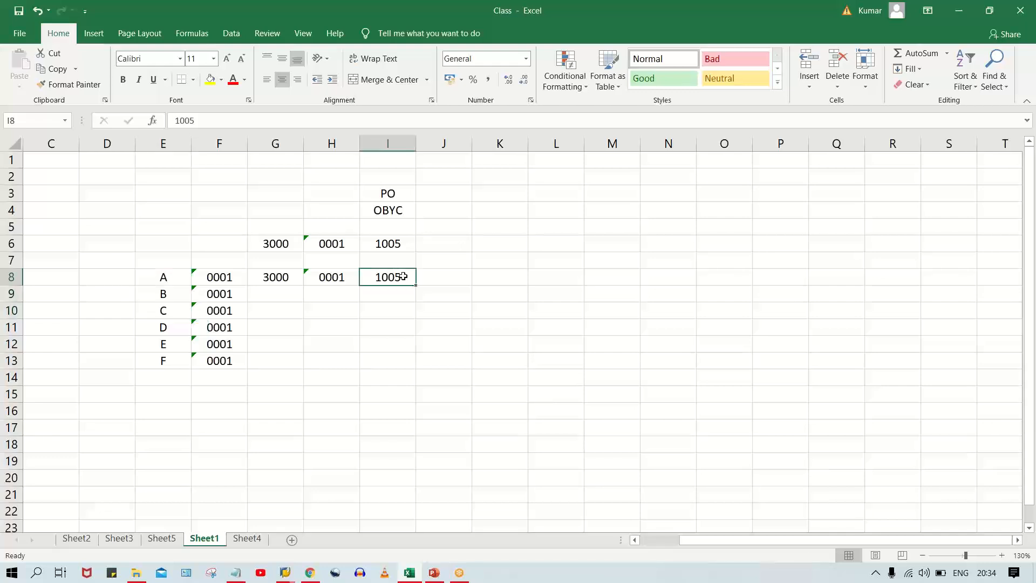
pyautogui.click(152, 327)
pyautogui.moveTo(152, 327); pyautogui.dragTo(162, 362)
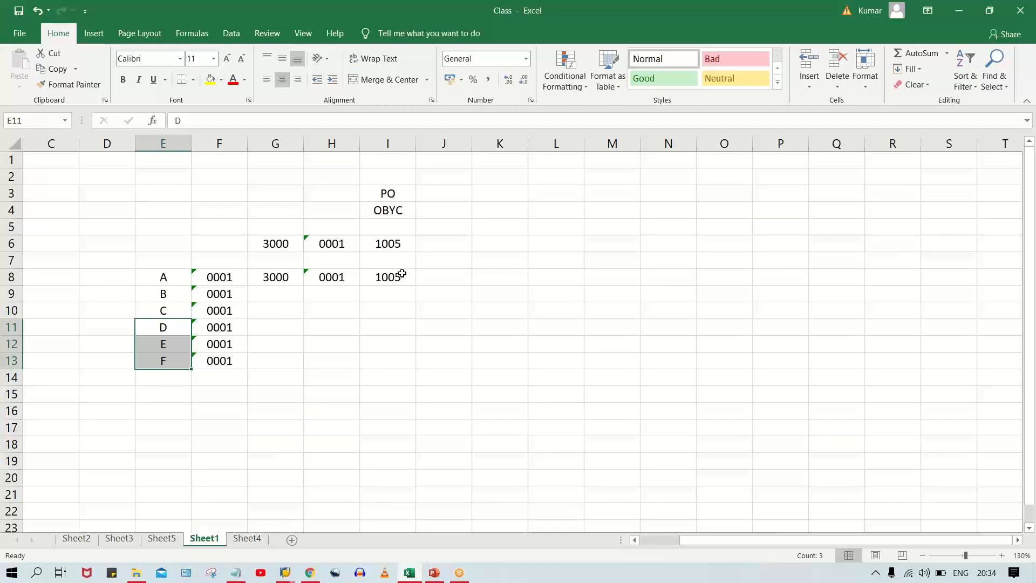
pyautogui.moveTo(169, 272); pyautogui.dragTo(167, 312)
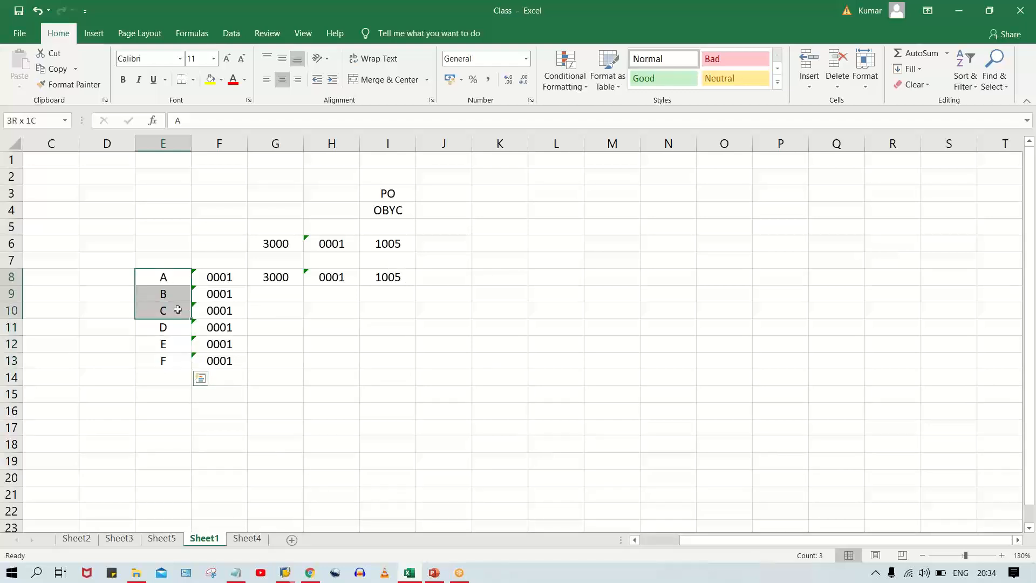
pyautogui.moveTo(231, 277); pyautogui.dragTo(233, 302)
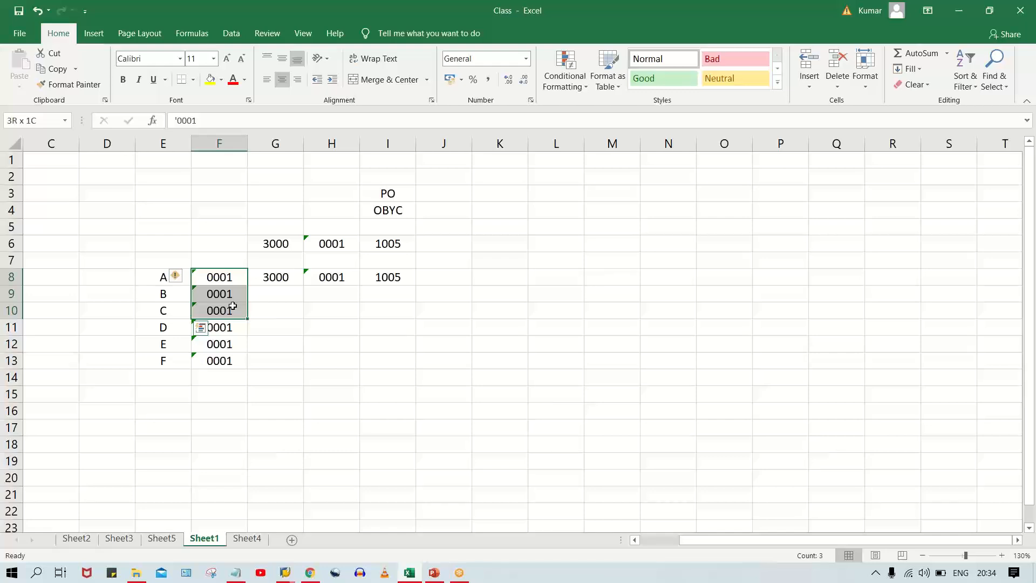
pyautogui.moveTo(153, 330); pyautogui.dragTo(156, 373)
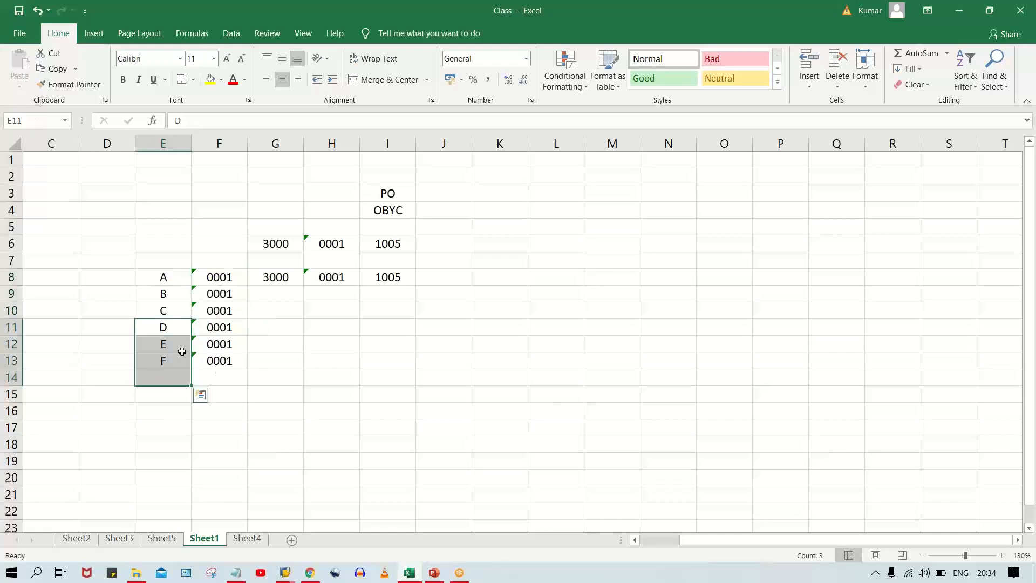
pyautogui.moveTo(212, 330); pyautogui.dragTo(223, 359)
pyautogui.click(286, 298)
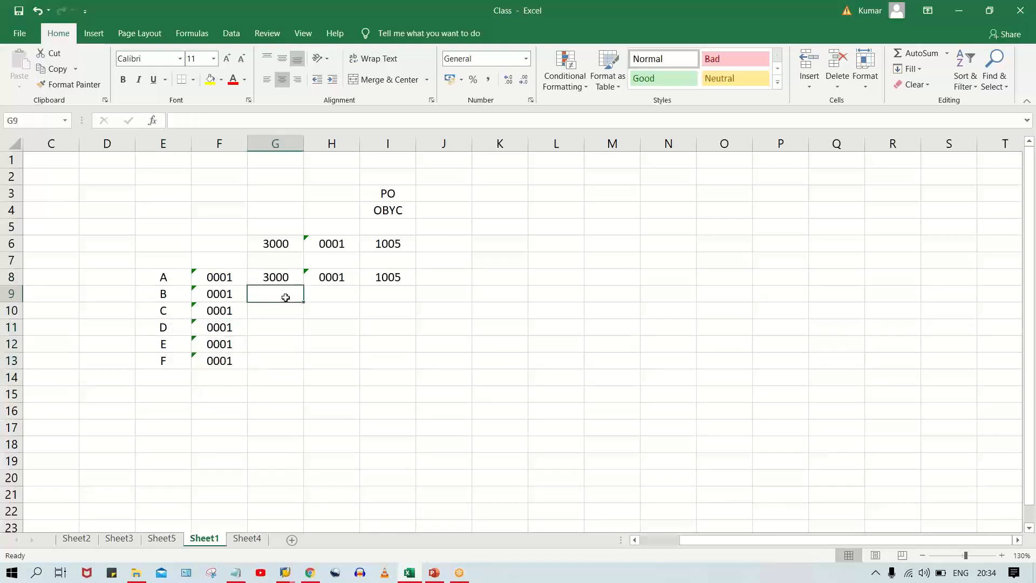
pyautogui.click(330, 302)
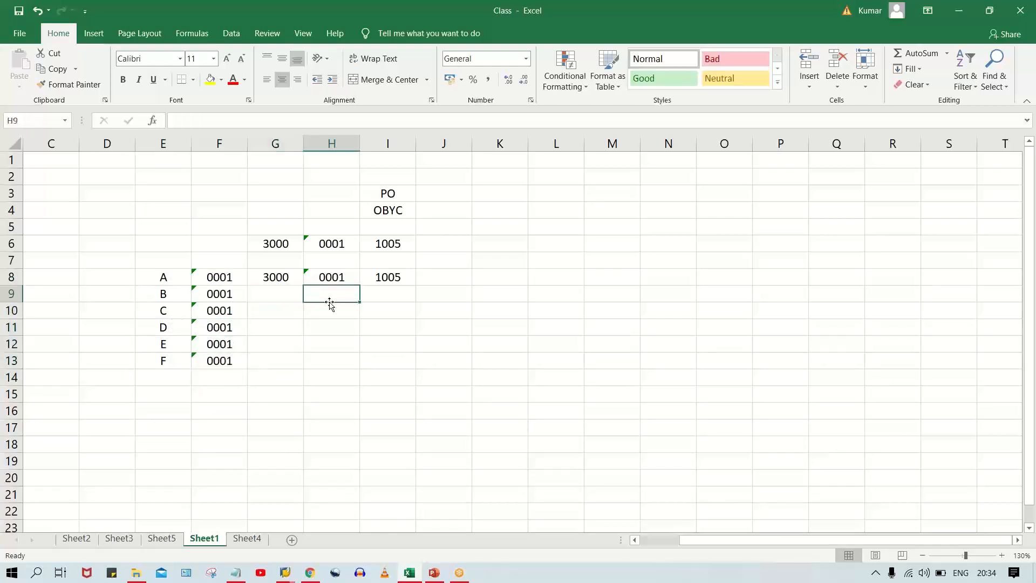
pyautogui.click(398, 293)
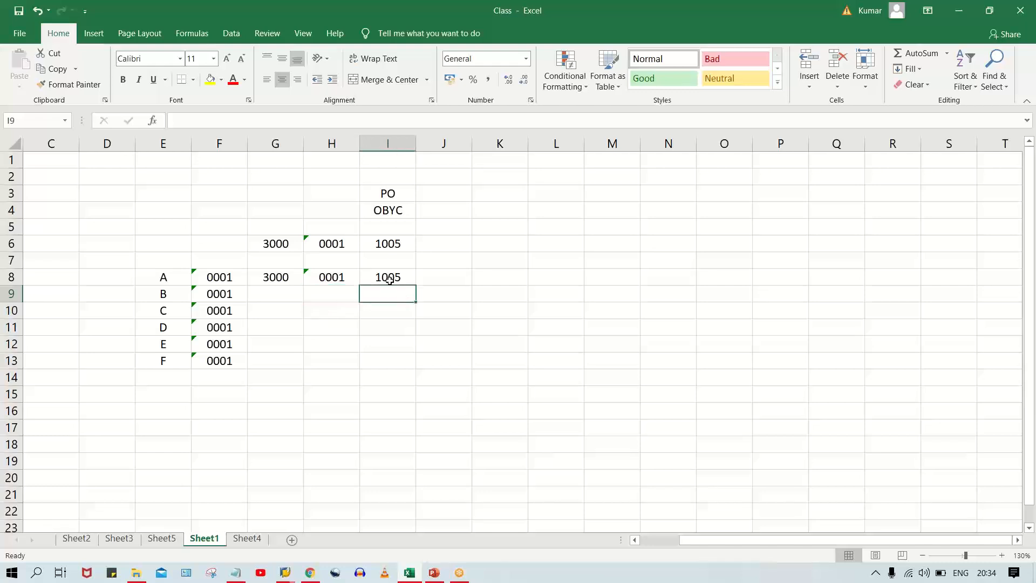
pyautogui.click(269, 308)
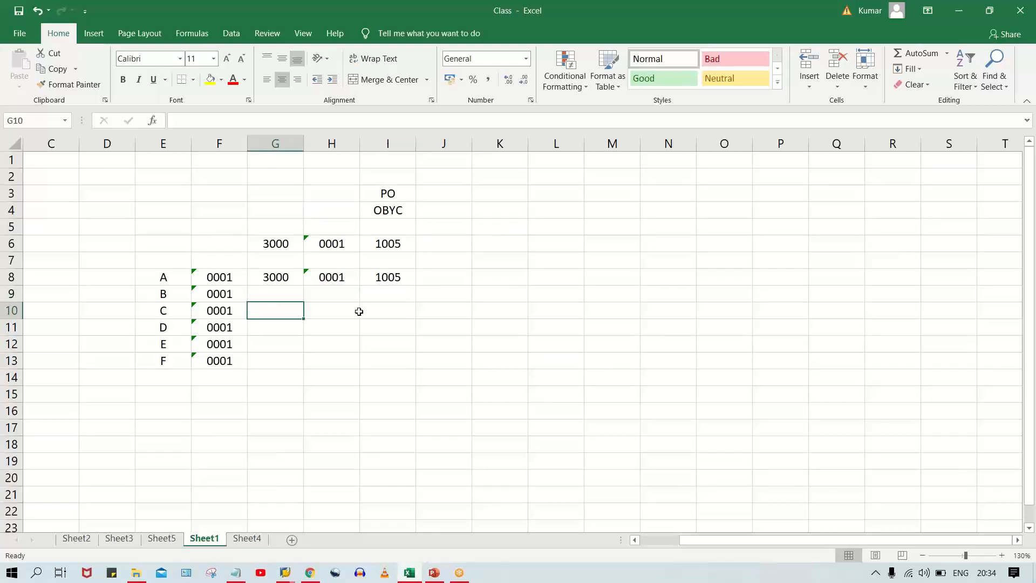
pyautogui.click(362, 312)
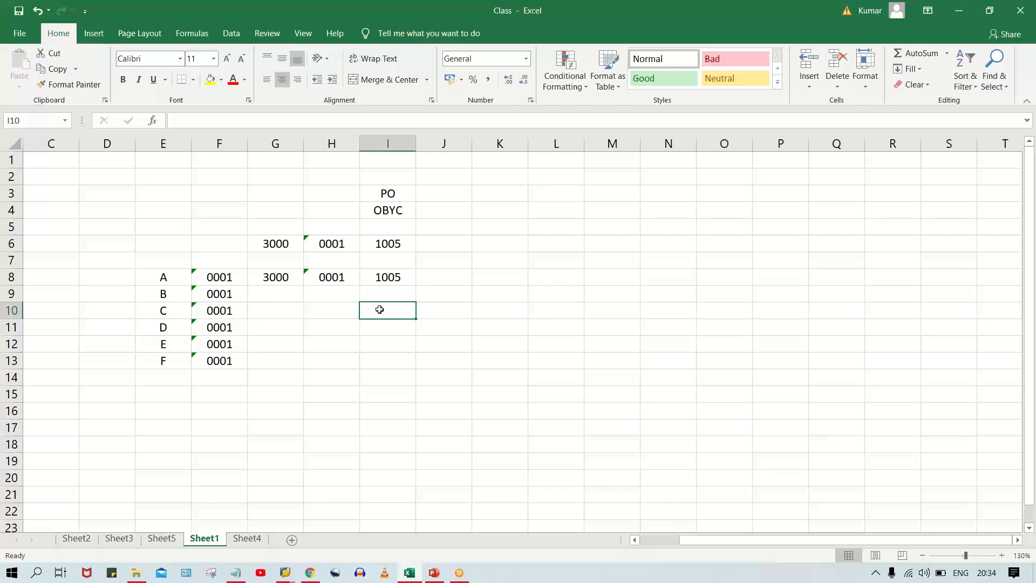
pyautogui.moveTo(154, 281); pyautogui.dragTo(153, 350)
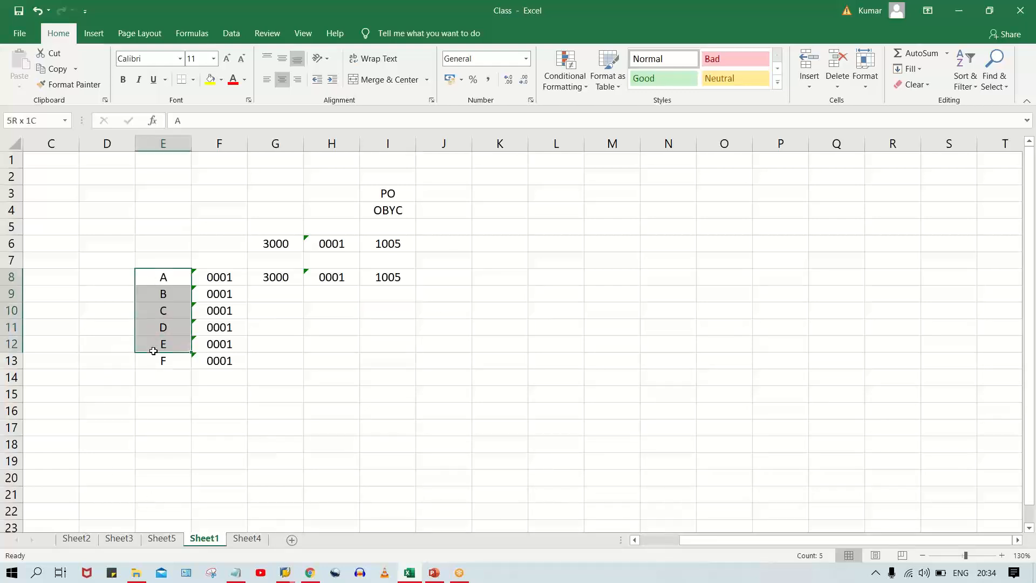
pyautogui.moveTo(153, 351); pyautogui.dragTo(154, 351)
# Switch to the FI-MM Integration presentation in PowerPoint and show slide 5 with the next configuration steps.
pyautogui.click(435, 573)
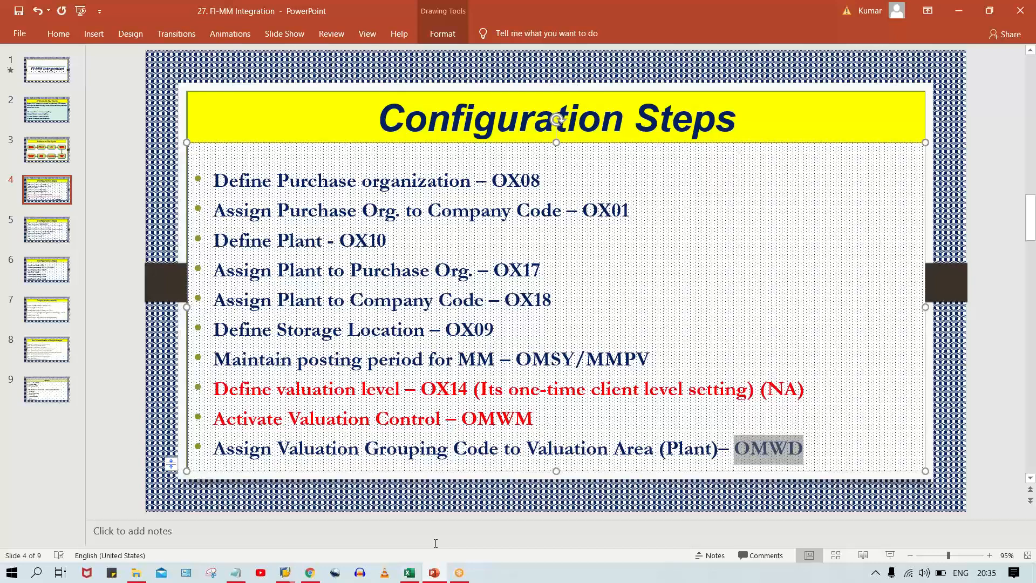
pyautogui.click(415, 503)
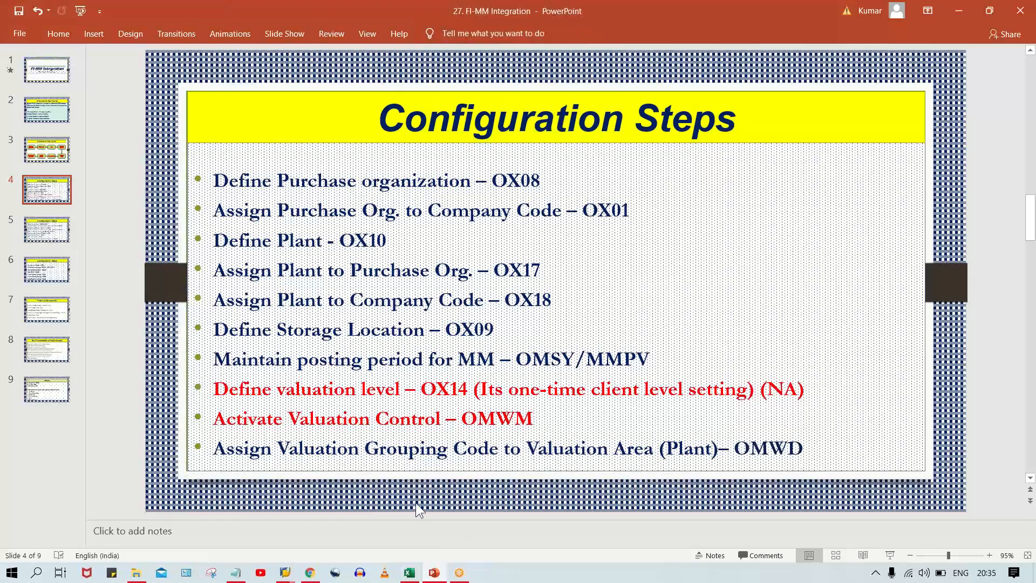
pyautogui.scroll(-1, 416, 503)
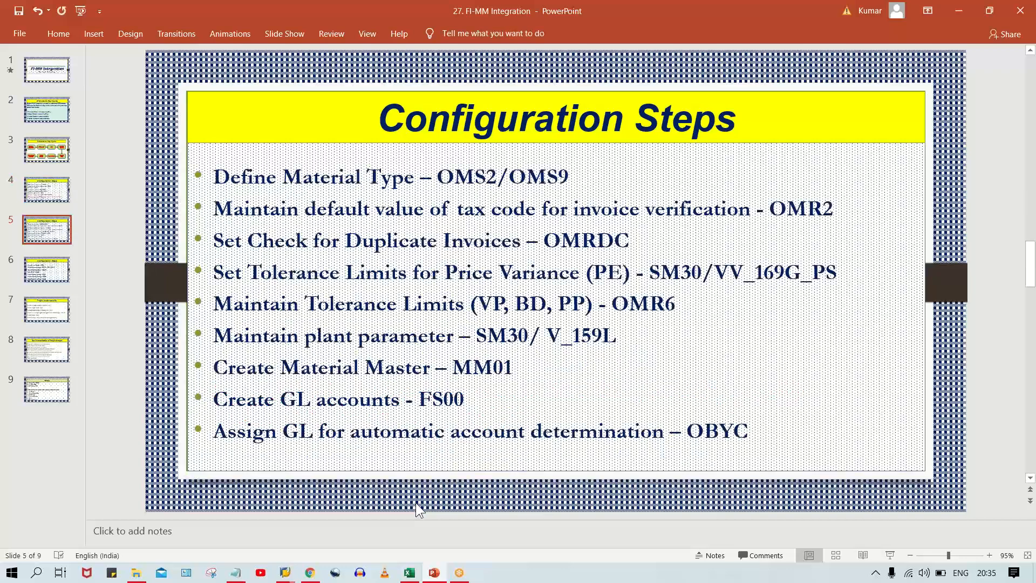
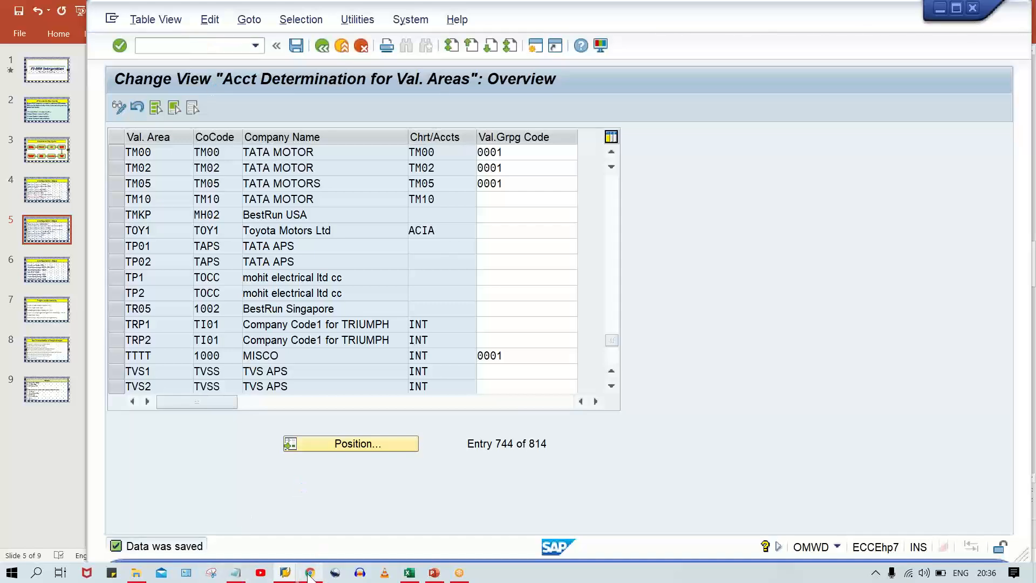
# Open the SAP_1 connection from SAP Logon and dismiss the broken-connection error without viewing its details.
pyautogui.click(285, 573)
pyautogui.click(241, 516)
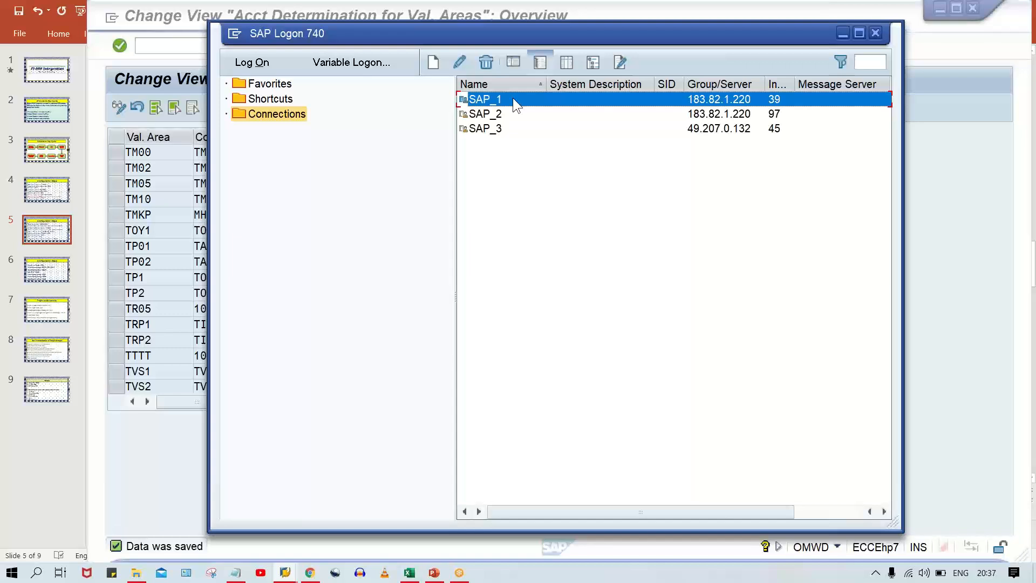
pyautogui.doubleClick(513, 98)
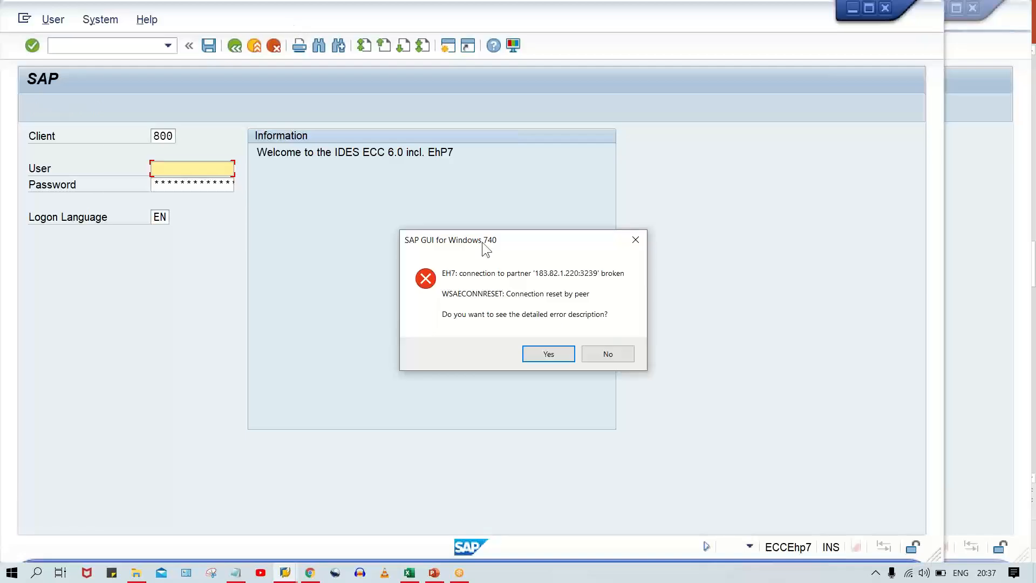
pyautogui.click(607, 352)
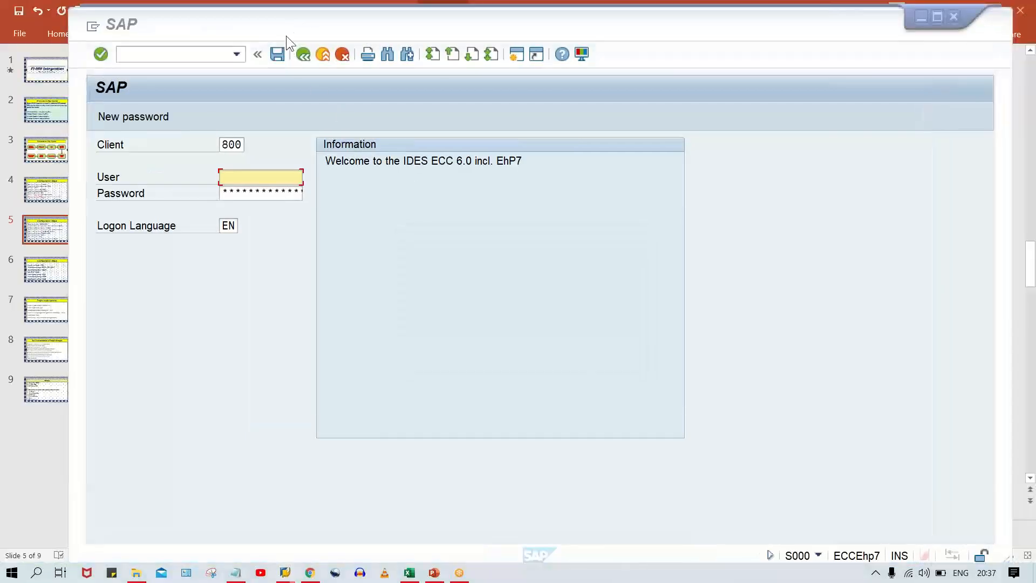
pyautogui.moveTo(358, 24); pyautogui.dragTo(307, 23)
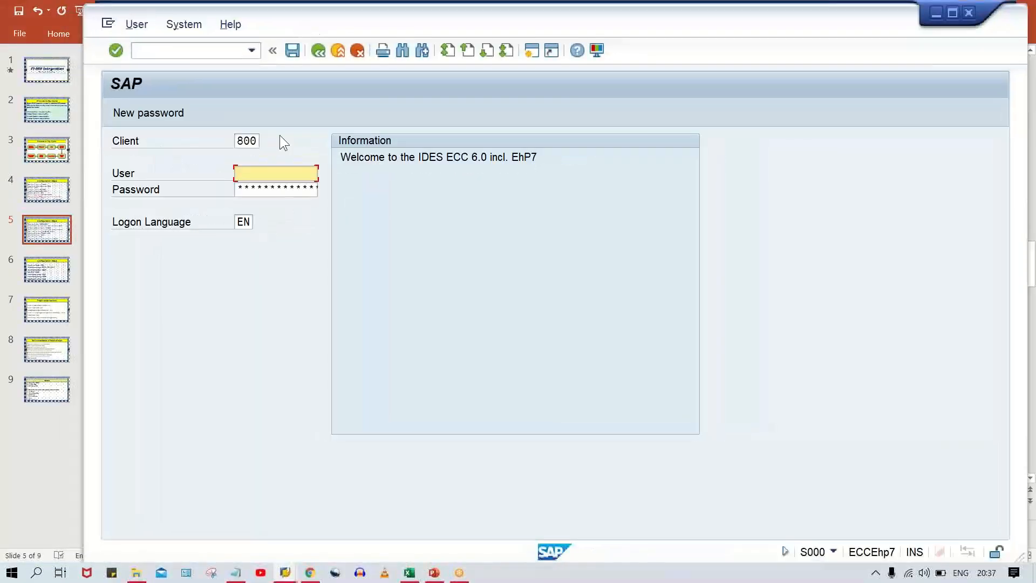
# Log on to client 800 with the user name and password, continuing this logon and ending any other logons.
pyautogui.click(263, 175)
pyautogui.click(279, 189)
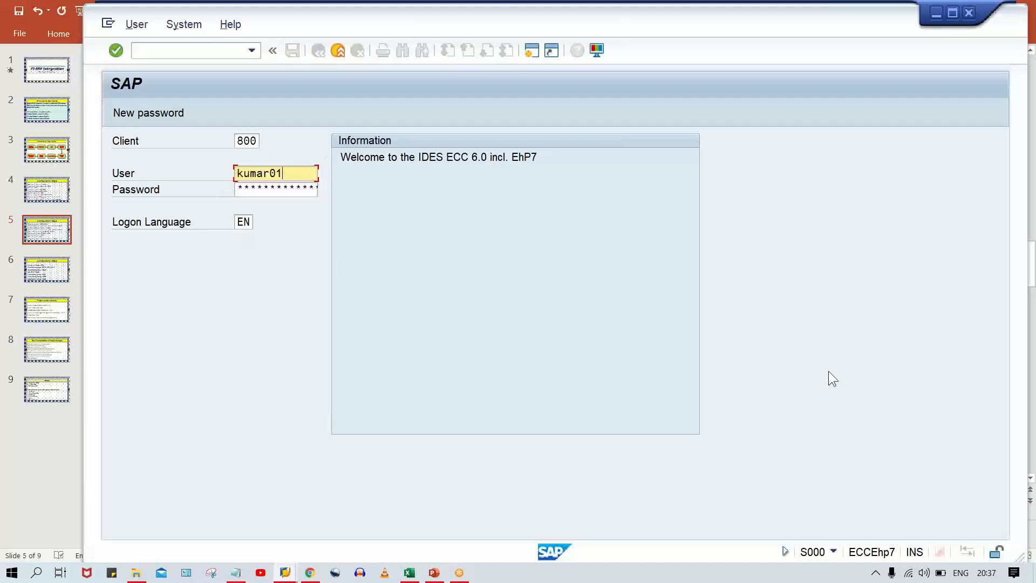
pyautogui.press('Tab')
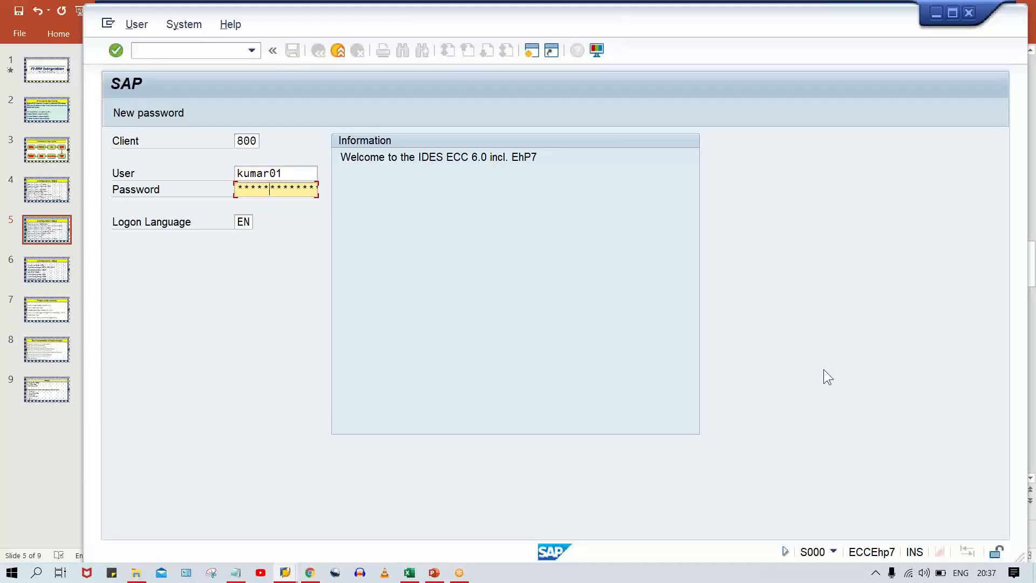
pyautogui.press('Return')
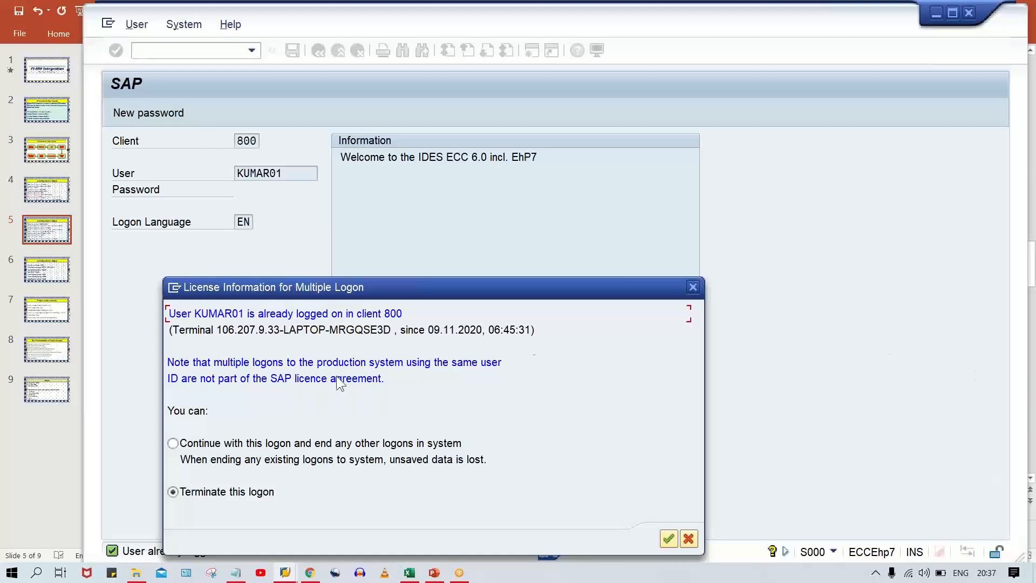
pyautogui.click(173, 444)
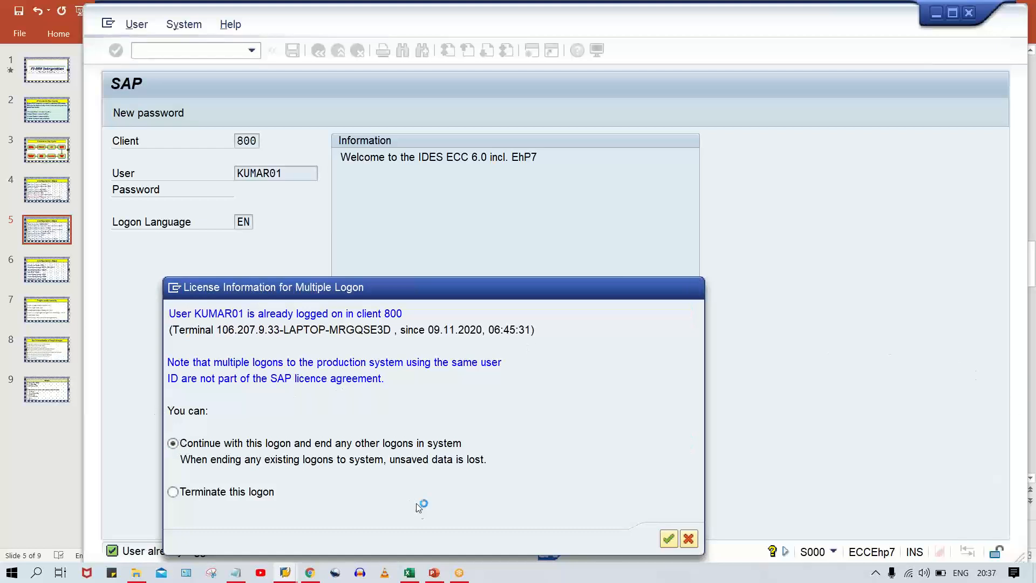
# Run transaction /NOMS2 to open the material types overview.
pyautogui.click(251, 48)
pyautogui.click(232, 61)
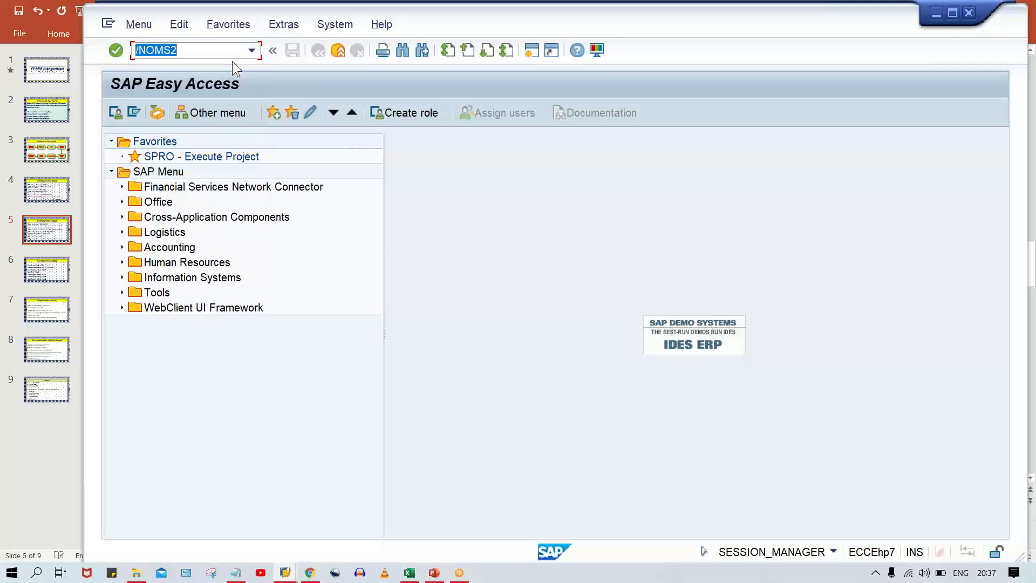
pyautogui.press('Return')
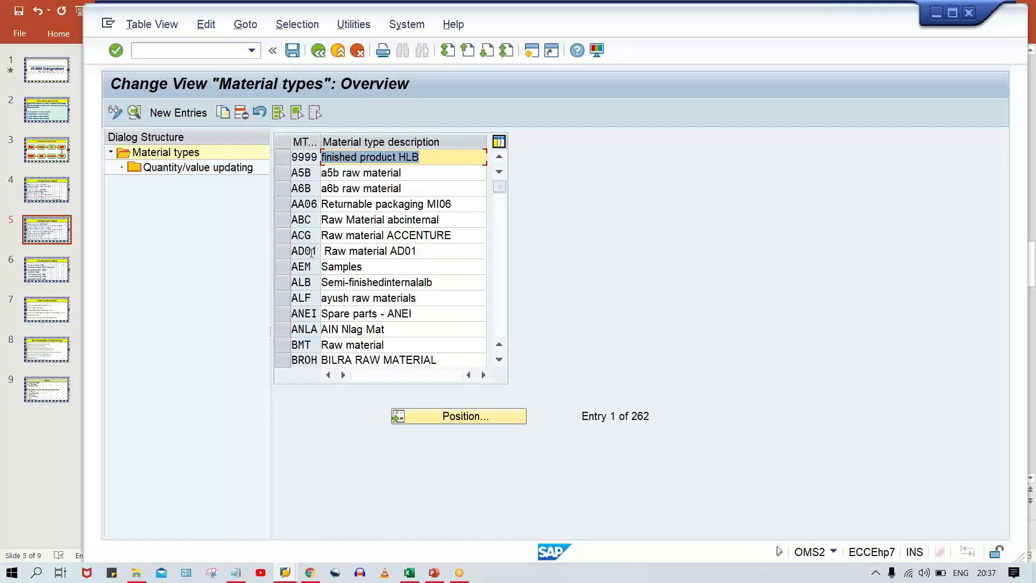
# Locate material type ROH and try to copy it as TROH.
pyautogui.click(480, 414)
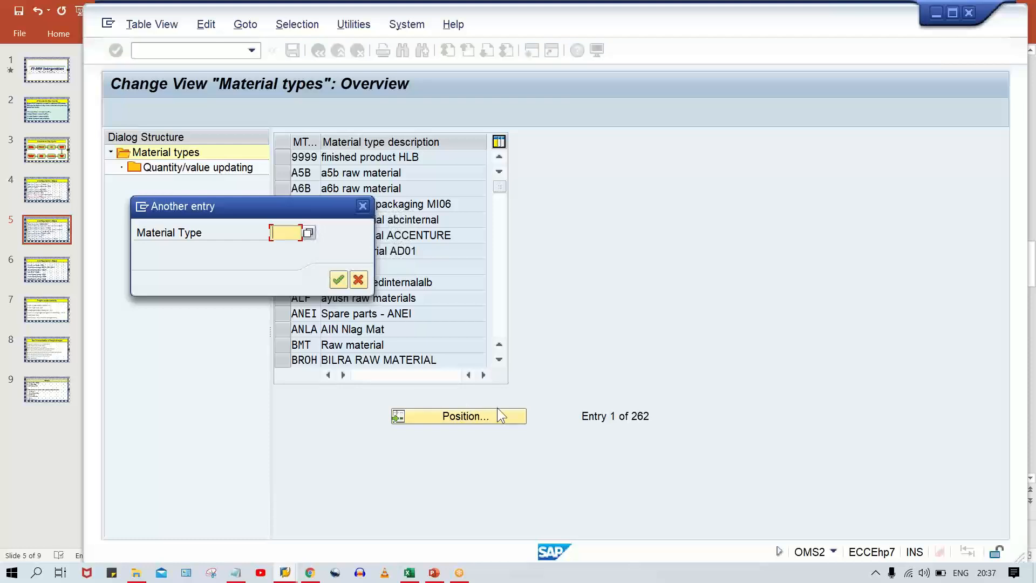
pyautogui.write('ROH')
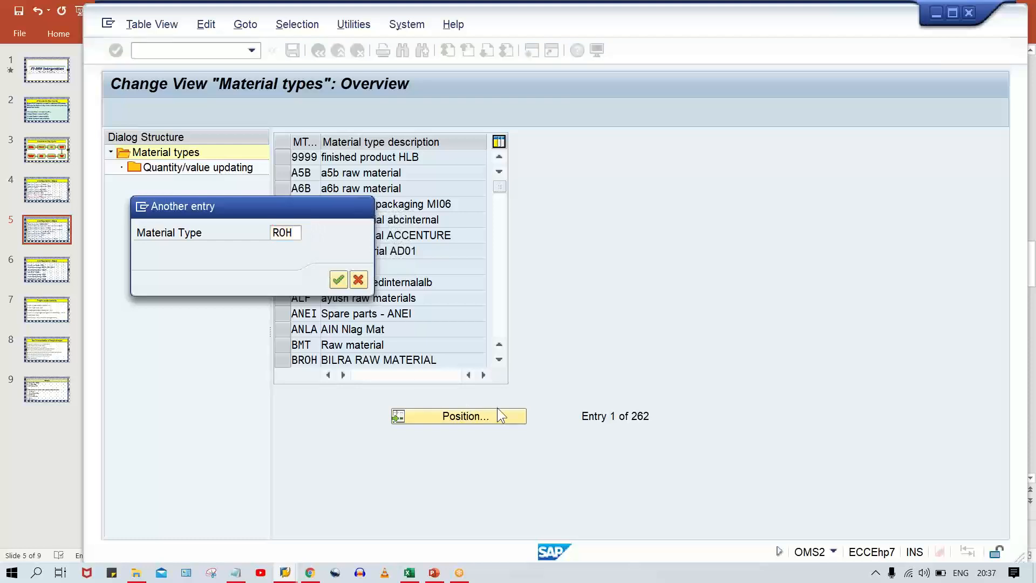
pyautogui.press('Return')
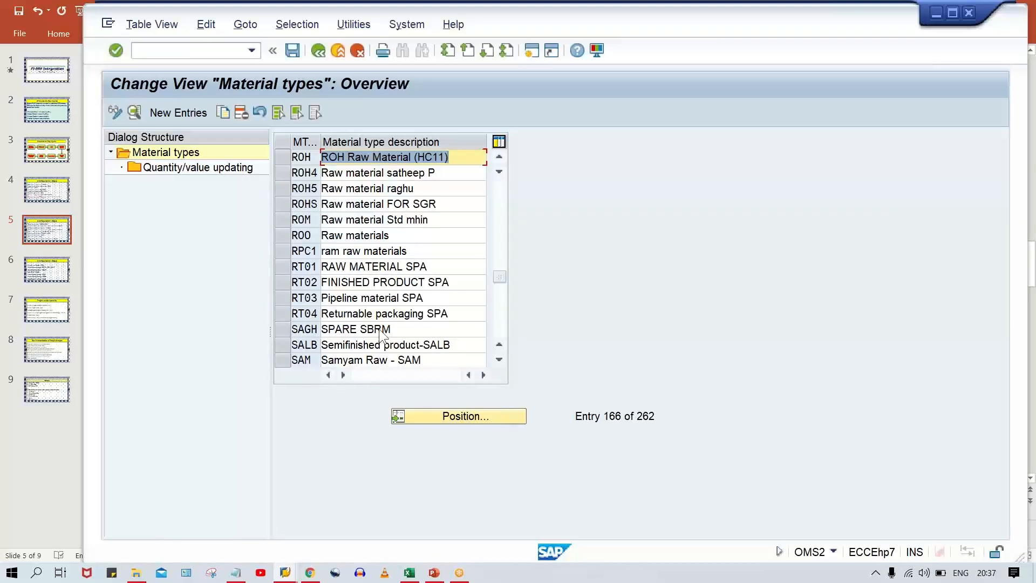
pyautogui.click(294, 156)
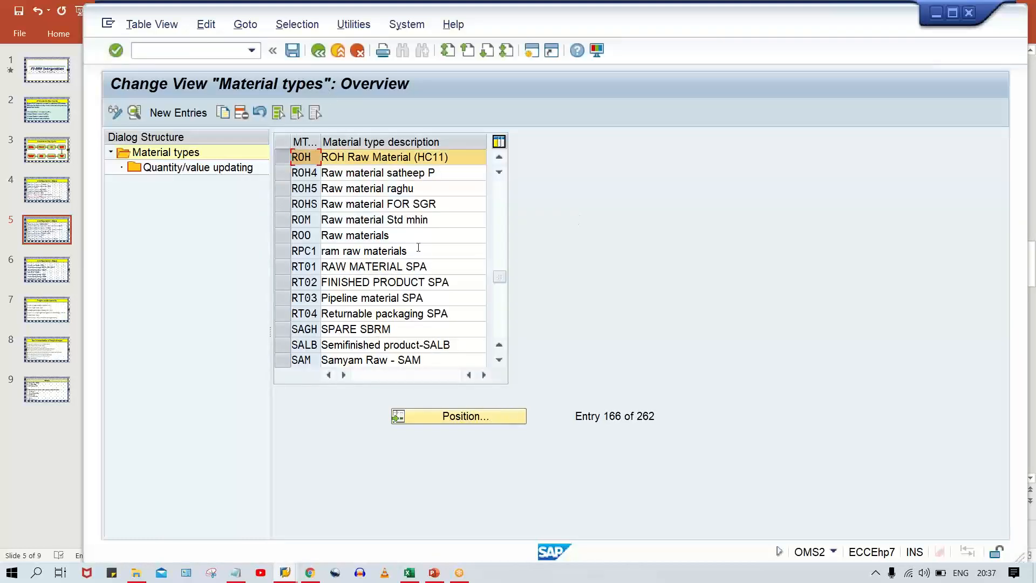
pyautogui.click(225, 112)
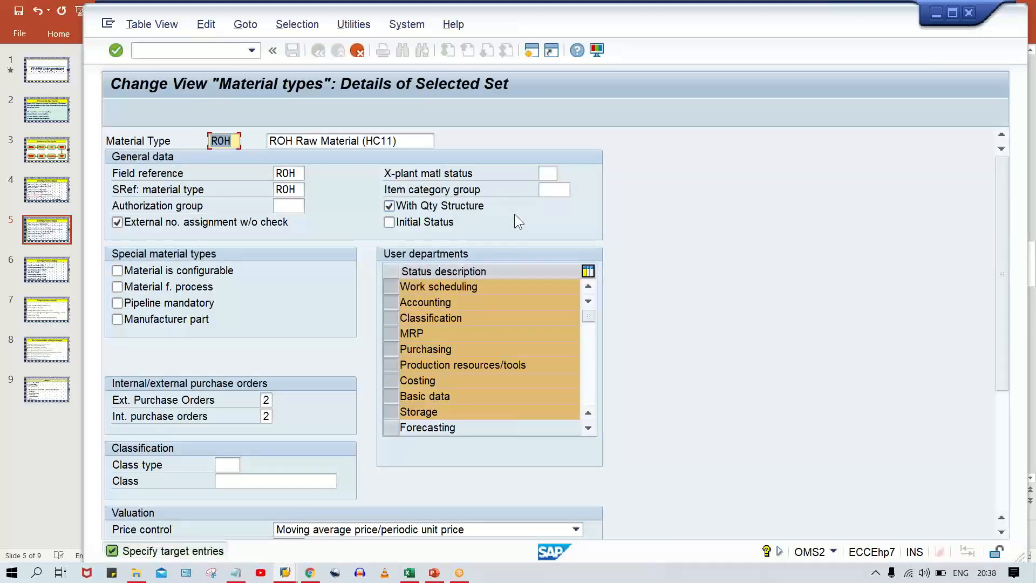
pyautogui.press('Left')
pyautogui.write('T')
pyautogui.press('BackSpace')
pyautogui.write('T')
pyautogui.press('Return')
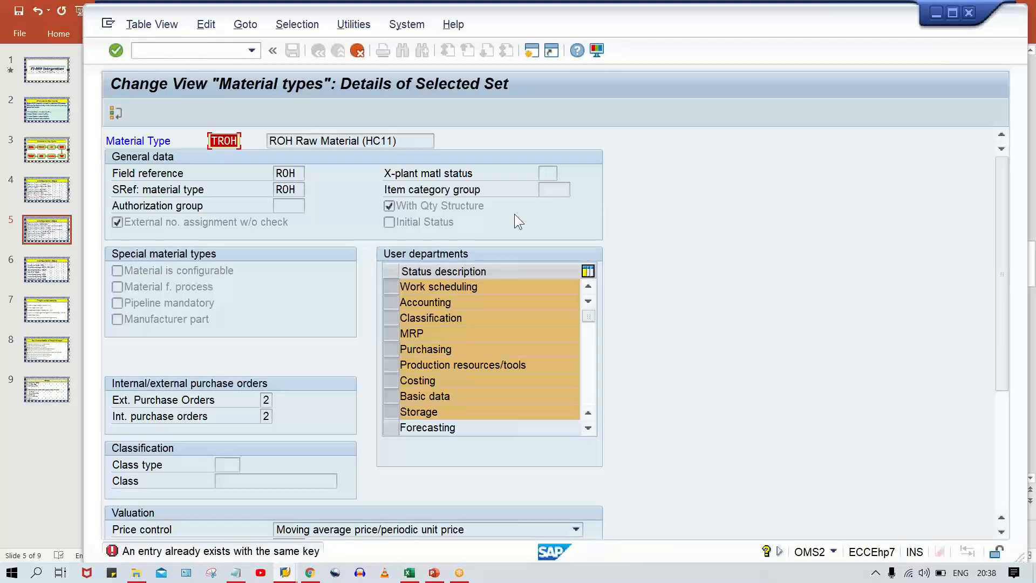
# Set the copied material type's key to RM00.
pyautogui.write('TMRM')
pyautogui.press('BackSpace')
pyautogui.press('BackSpace')
pyautogui.press('BackSpace')
pyautogui.press('BackSpace')
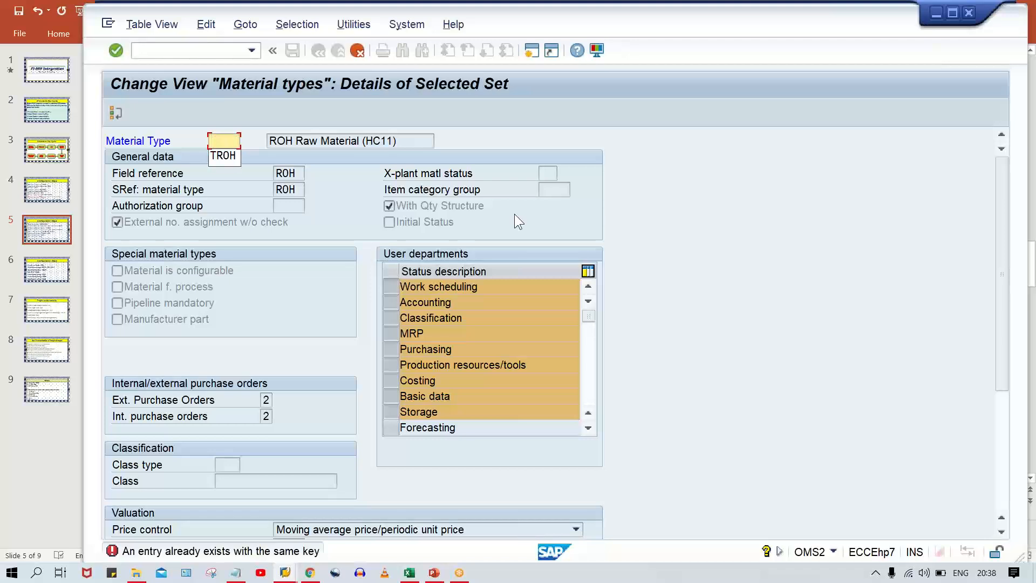
pyautogui.write('RM')
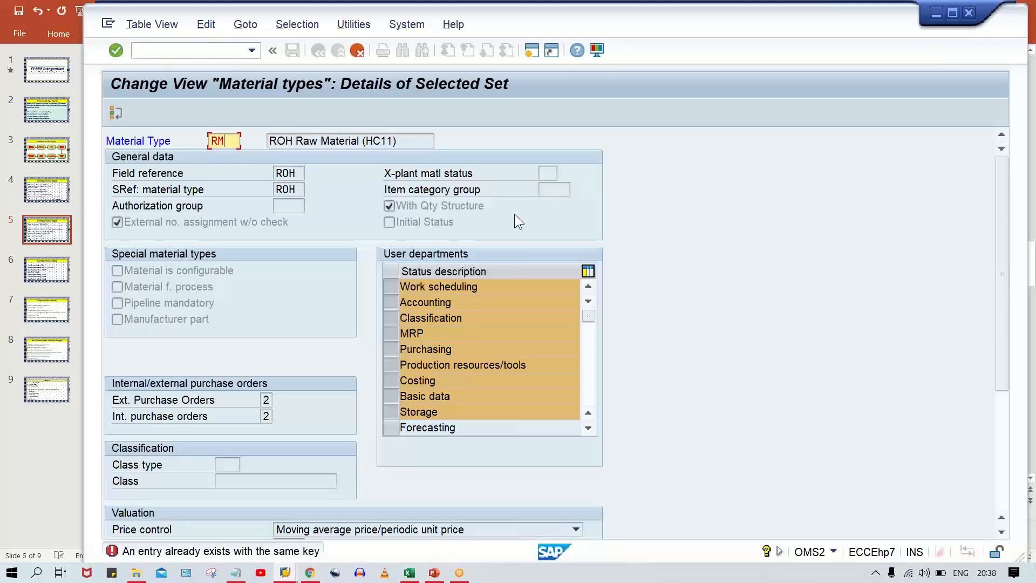
pyautogui.write('00')
pyautogui.press('Return')
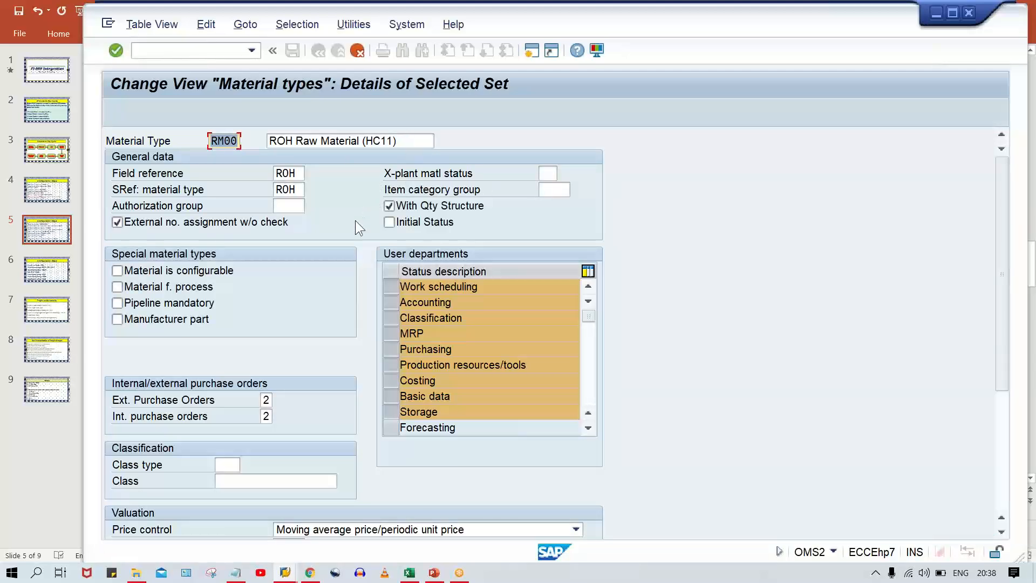
# Review the RM00 copy's general and valuation settings, then cancel the entry and discard its changes.
pyautogui.moveTo(655, 28)
pyautogui.mouseDown()
pyautogui.moveTo(691, 34)
pyautogui.moveTo(662, 35)
pyautogui.mouseUp()
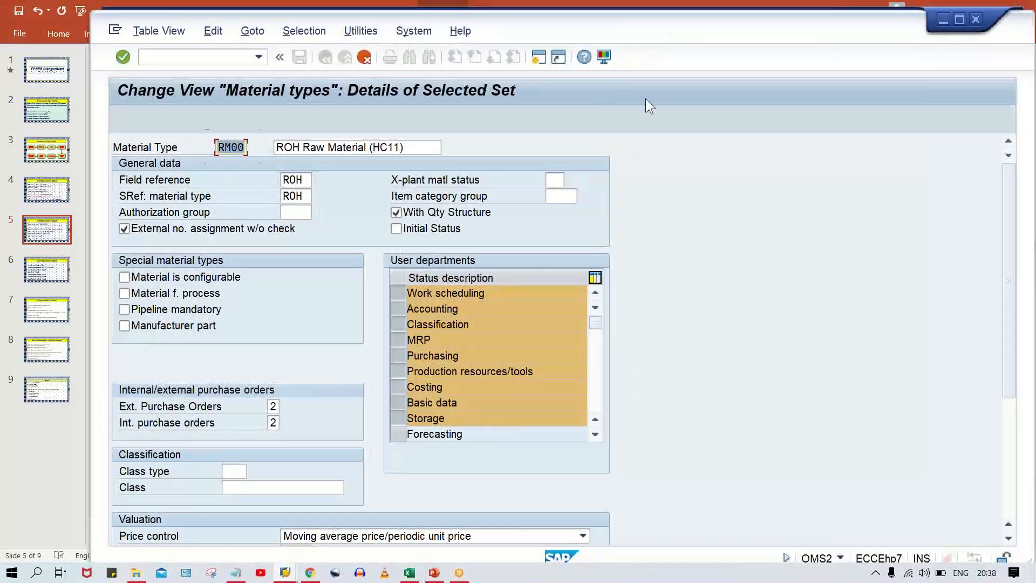
pyautogui.scroll(-2, 629, 211)
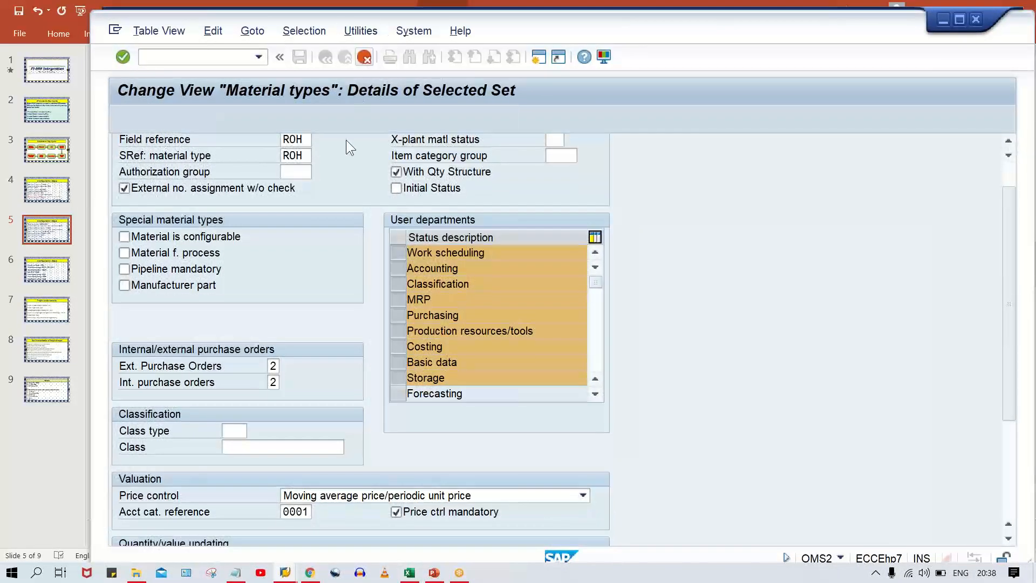
pyautogui.scroll(2, 347, 212)
pyautogui.scroll(1, 347, 211)
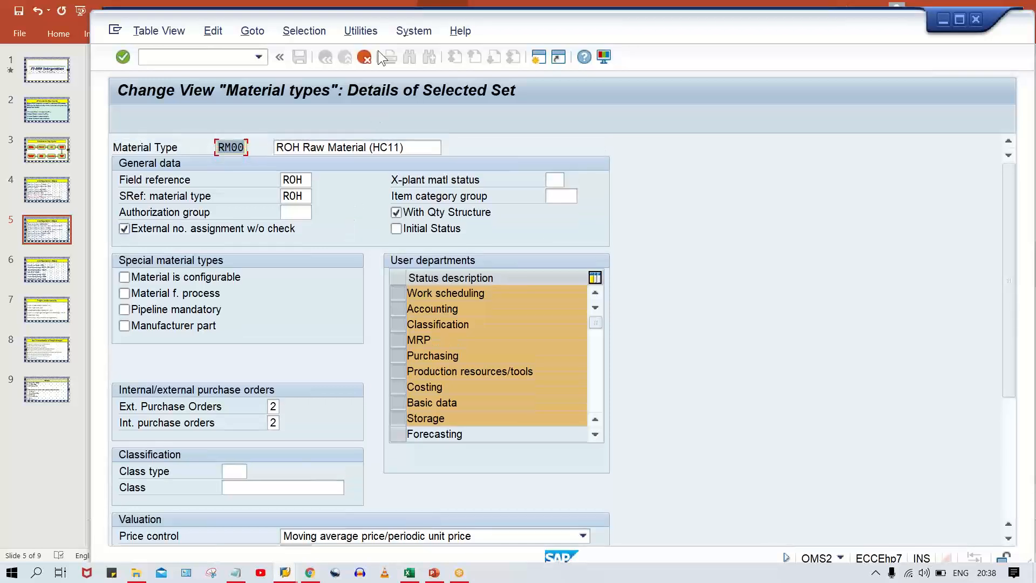
pyautogui.click(362, 59)
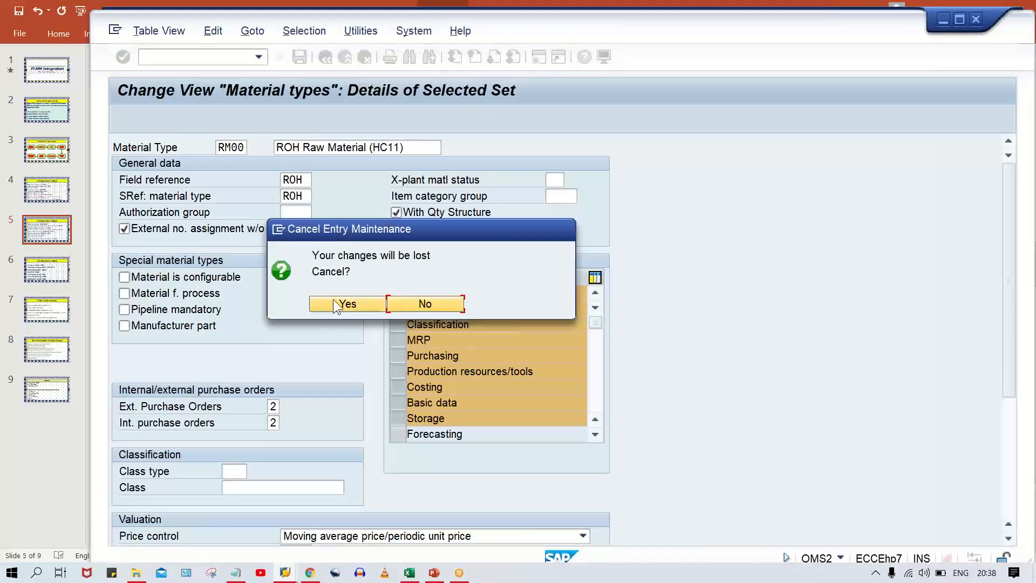
pyautogui.click(336, 303)
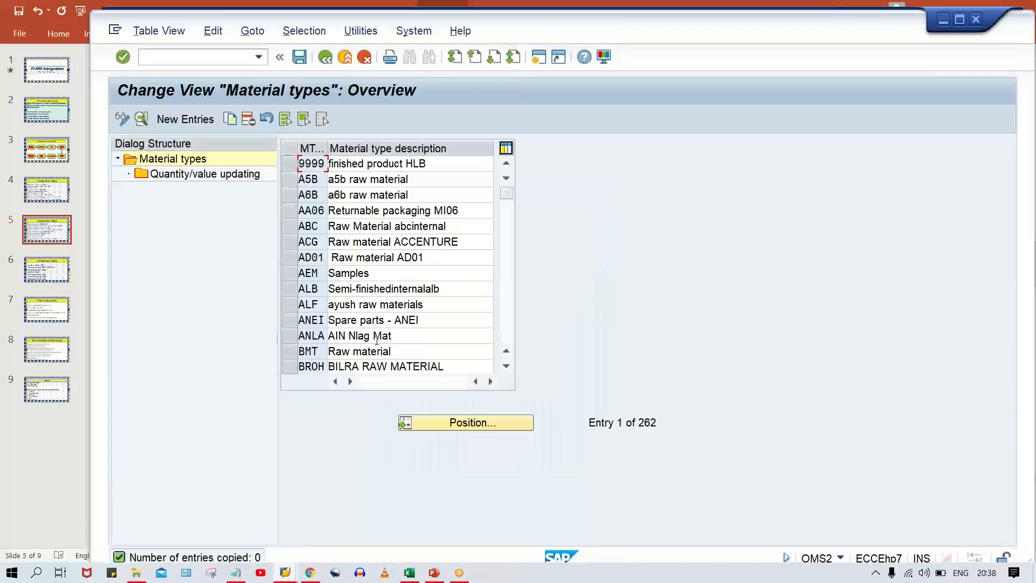
pyautogui.click(446, 424)
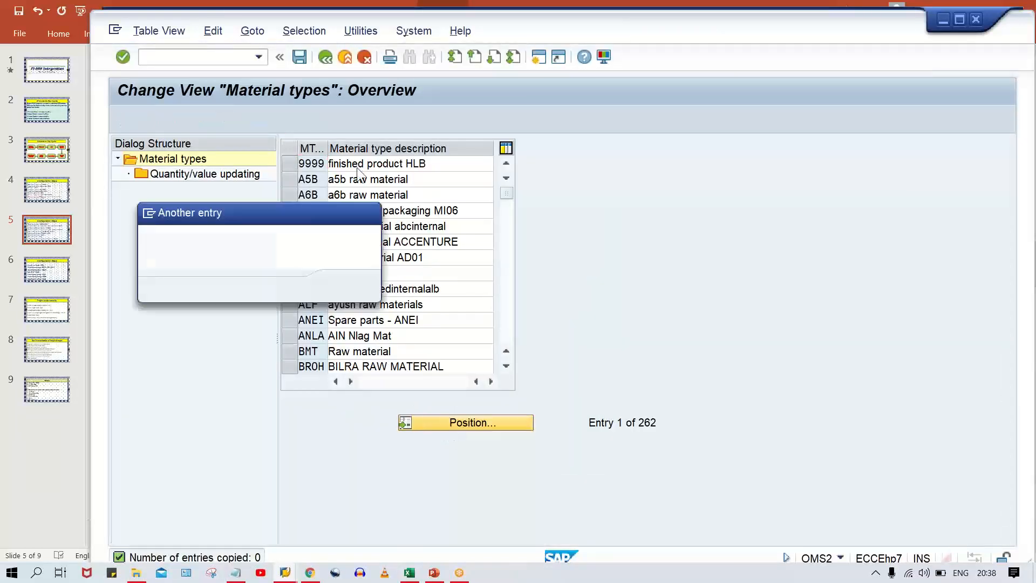
pyautogui.write('ROH')
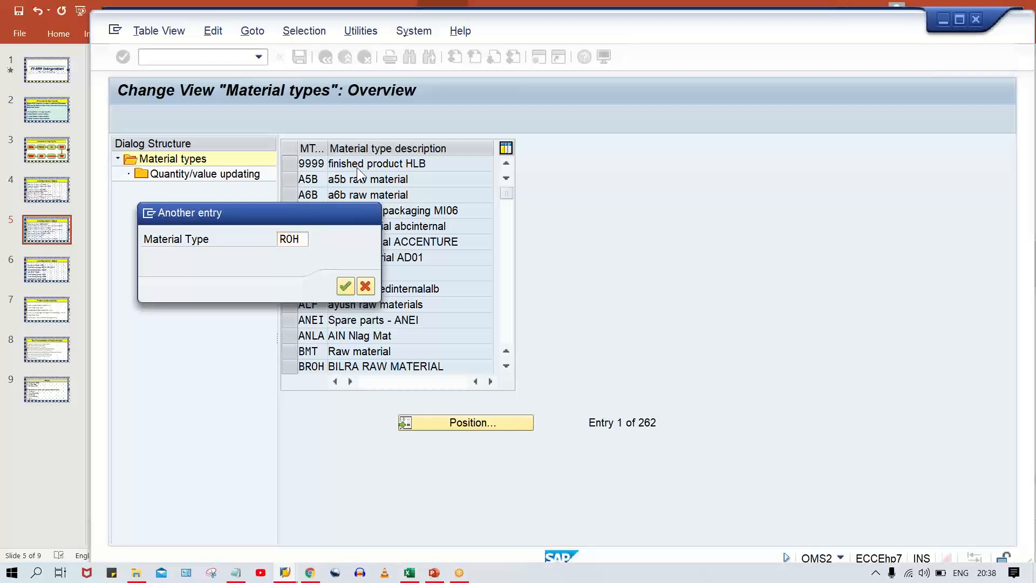
pyautogui.press('Return')
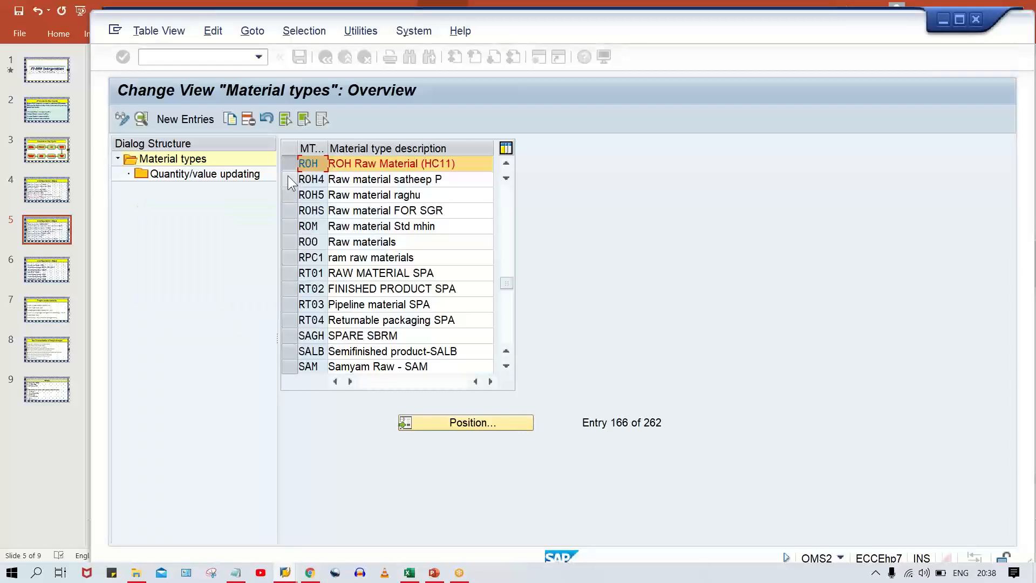
pyautogui.click(230, 118)
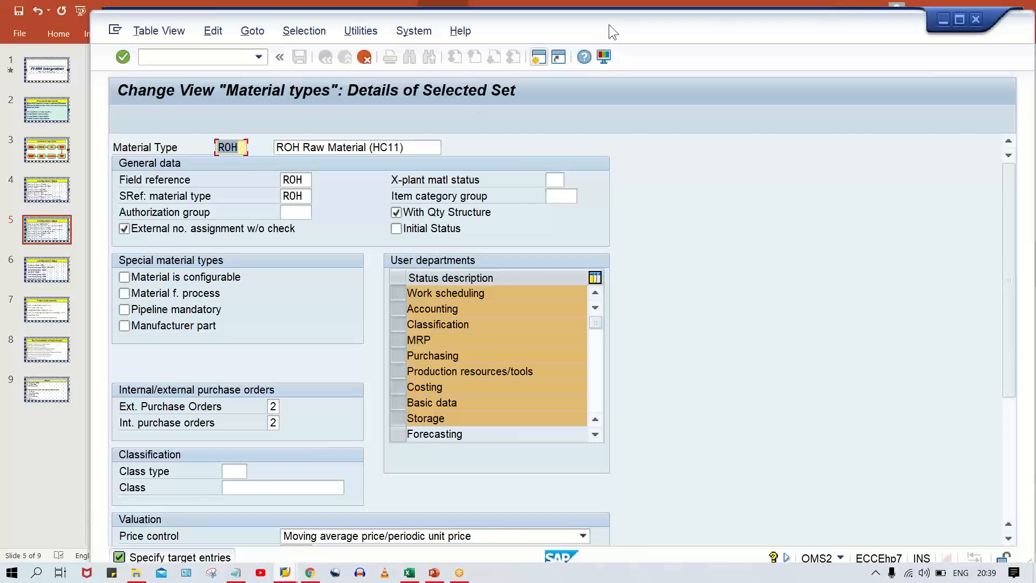
pyautogui.moveTo(608, 24); pyautogui.dragTo(621, 15)
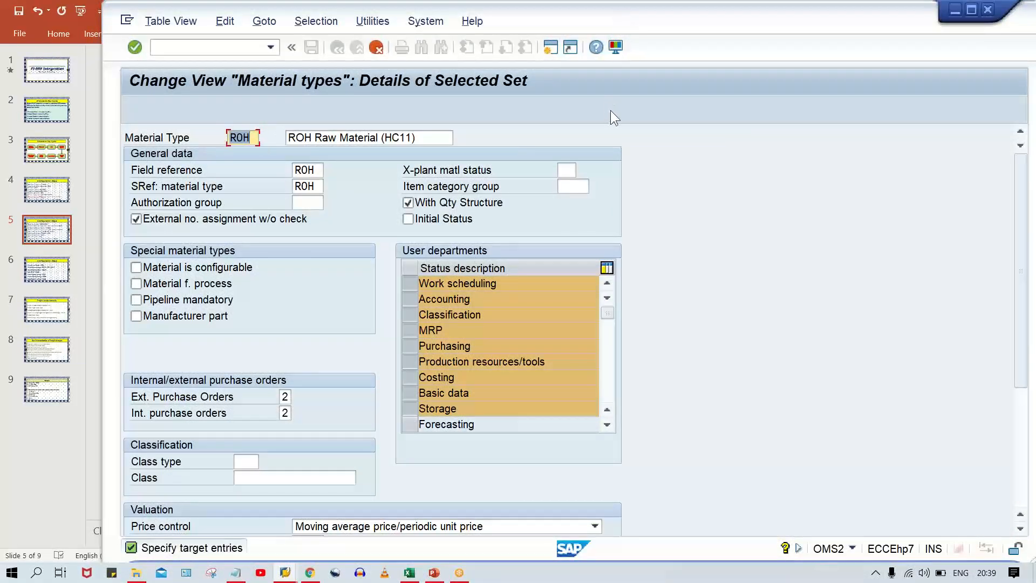
pyautogui.click(376, 46)
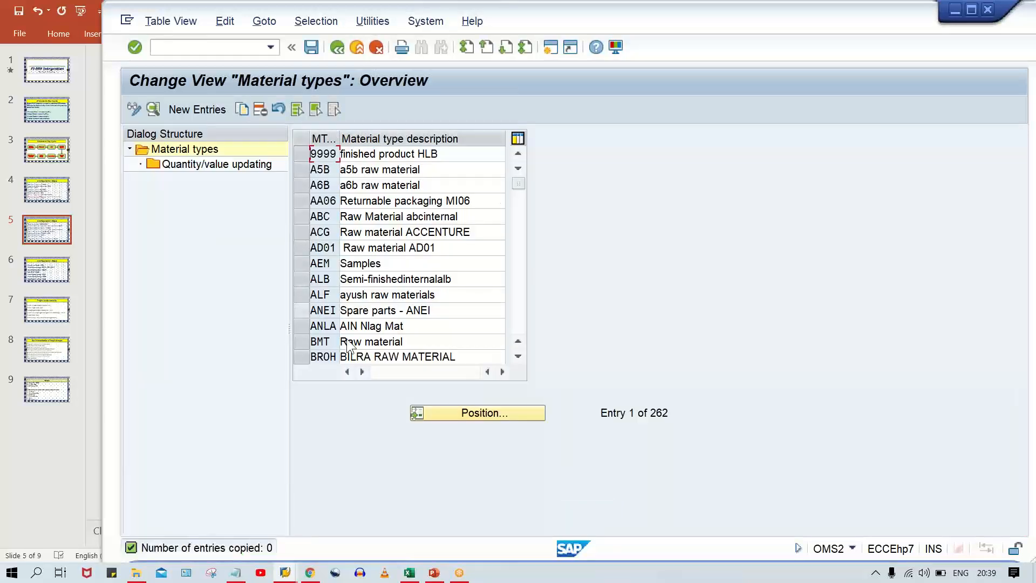
# Locate material type ROH, change its description to ROH Raw Material (TM00), and save the change.
pyautogui.click(484, 412)
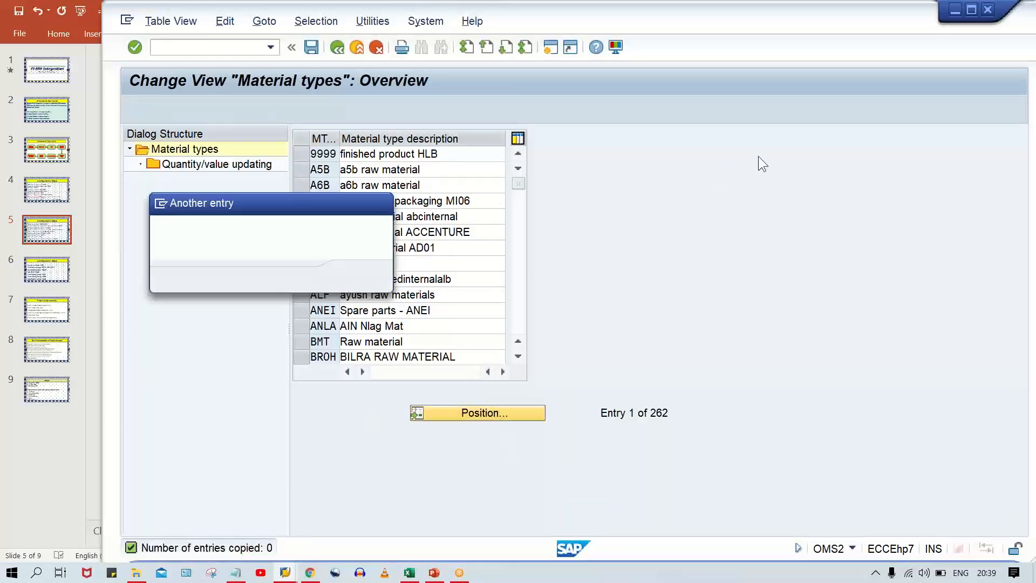
pyautogui.write('ROH')
pyautogui.press('Return')
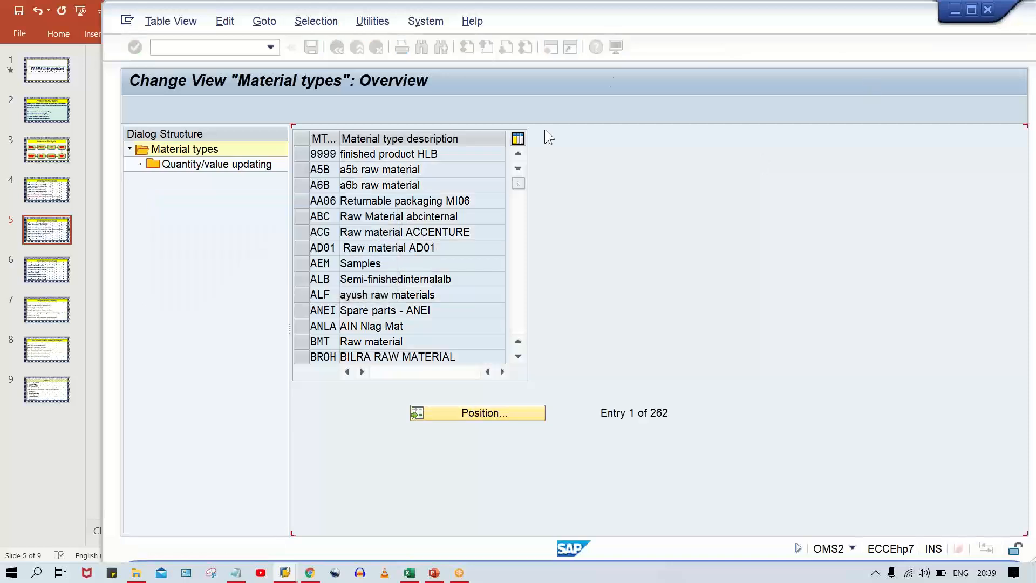
pyautogui.click(499, 153)
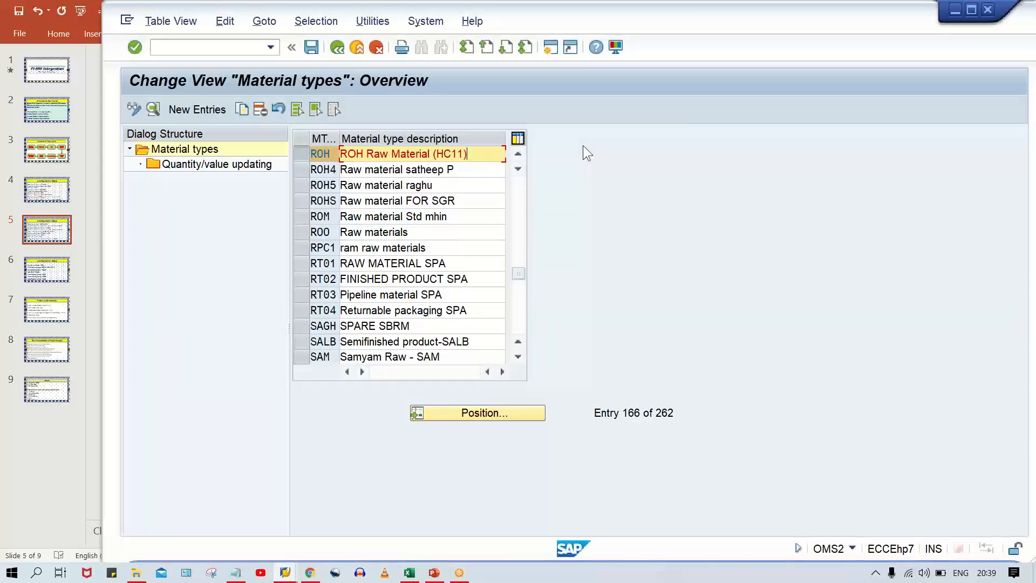
pyautogui.press('BackSpace')
pyautogui.press('BackSpace')
pyautogui.press('BackSpace')
pyautogui.press('BackSpace')
pyautogui.press('BackSpace')
pyautogui.write('TM00)')
pyautogui.hotkey('ctrl', 's')
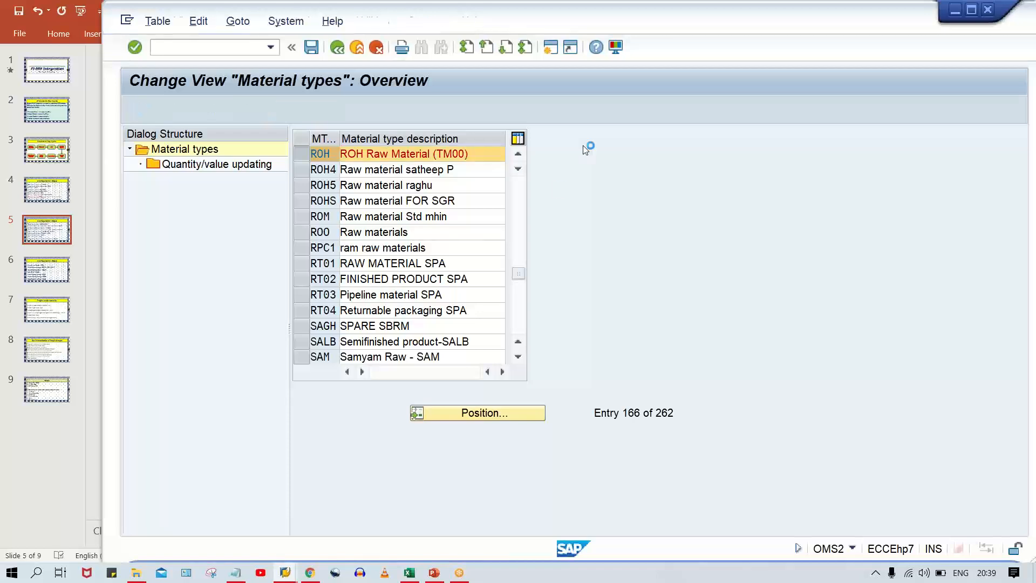
pyautogui.click(387, 276)
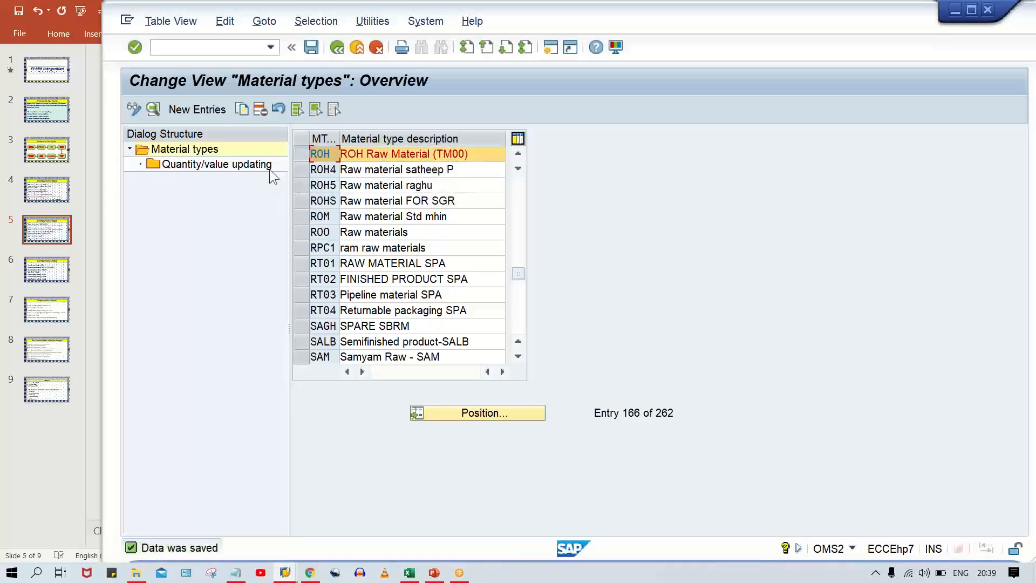
# Enable quantity and value updating for material type ROH in valuation area TM00, save, and switch to the Configuration Steps slide in PowerPoint.
pyautogui.doubleClick(204, 164)
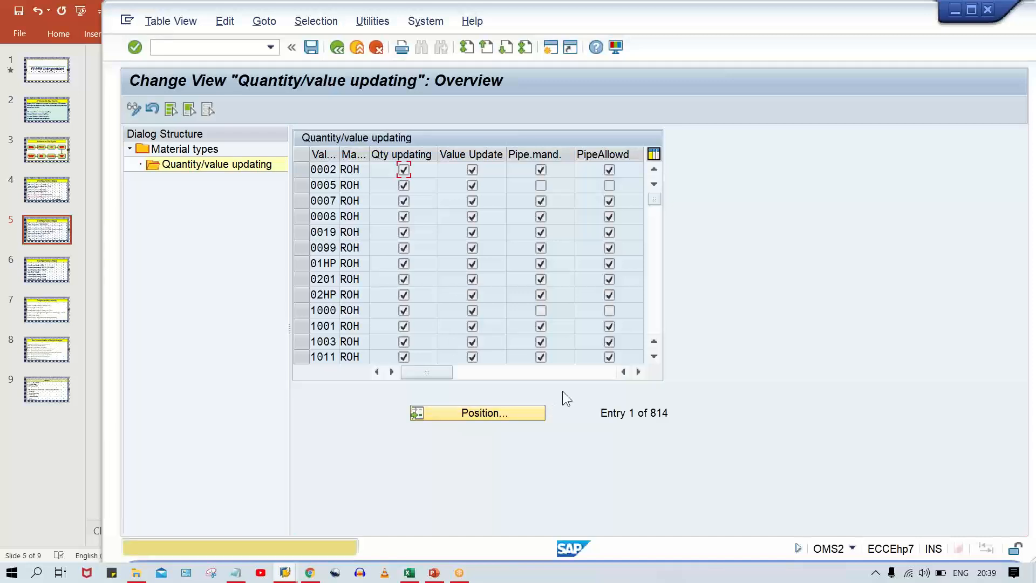
pyautogui.press('Return')
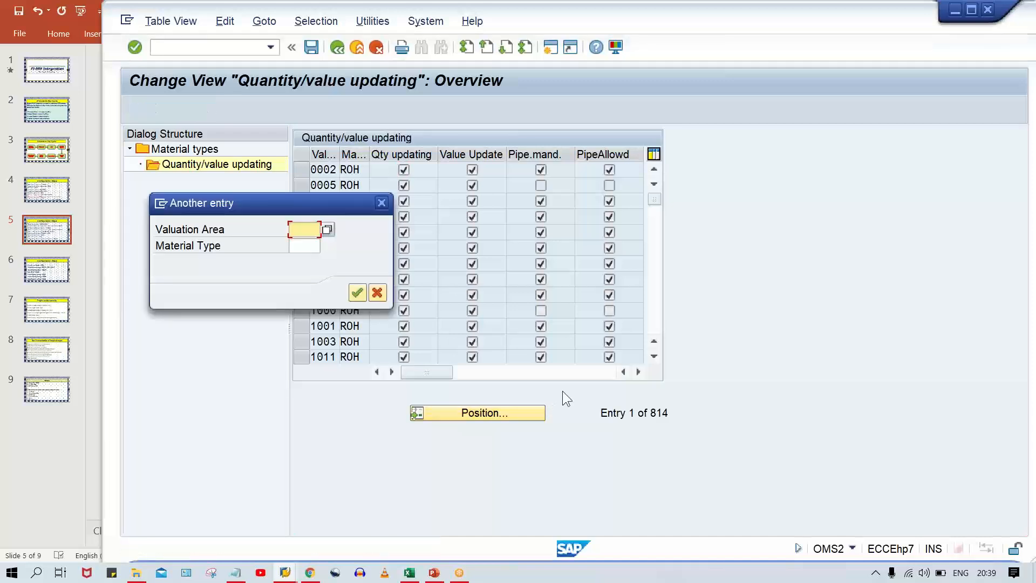
pyautogui.write('TM00')
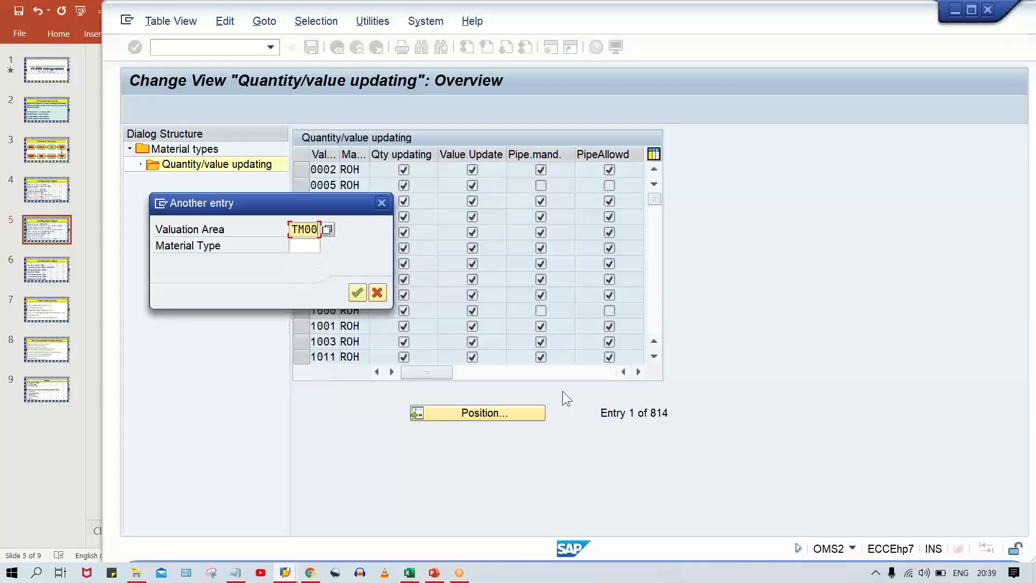
pyautogui.press('Return')
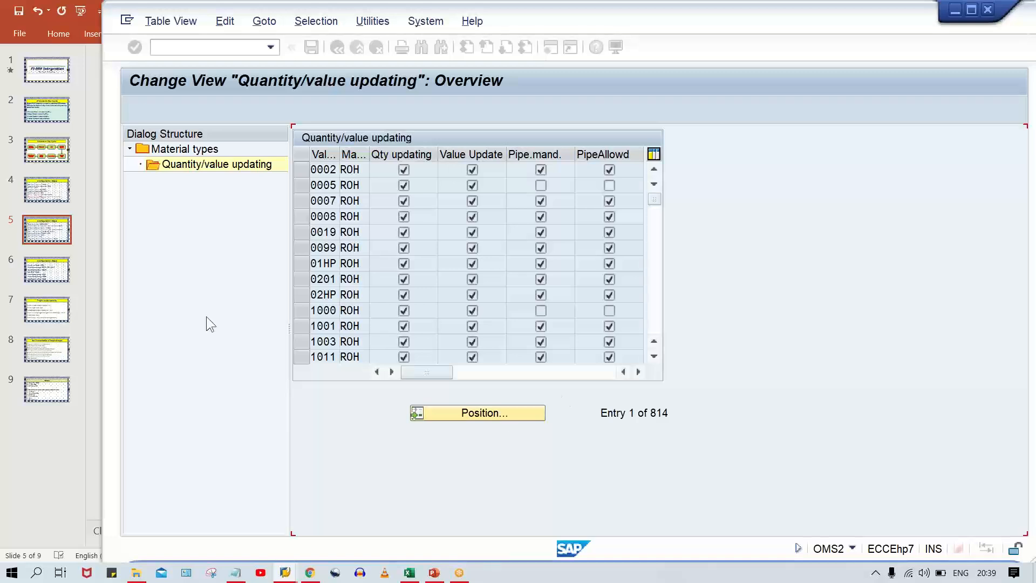
pyautogui.click(473, 172)
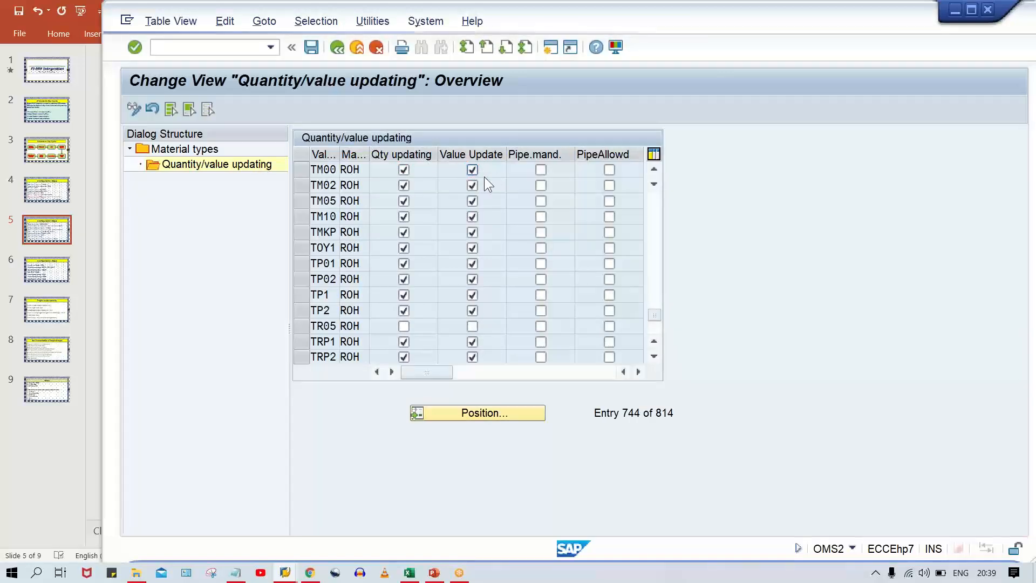
pyautogui.hotkey('ctrl', 's')
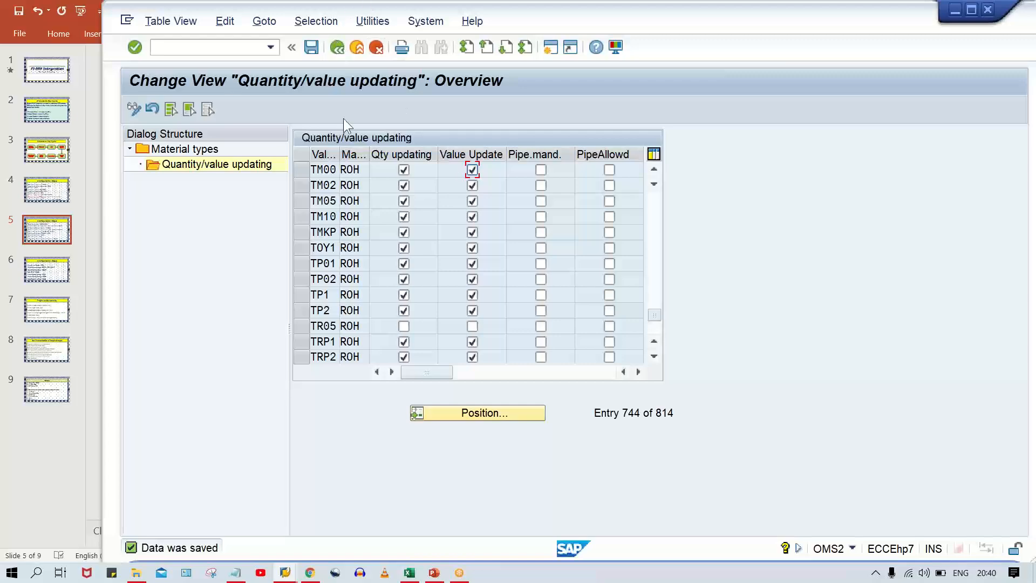
pyautogui.click(434, 572)
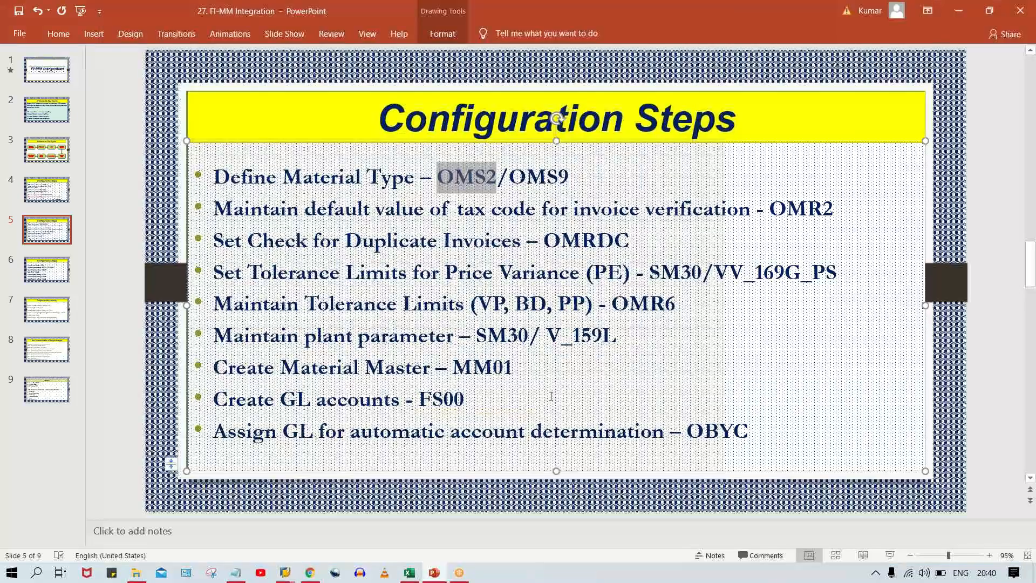
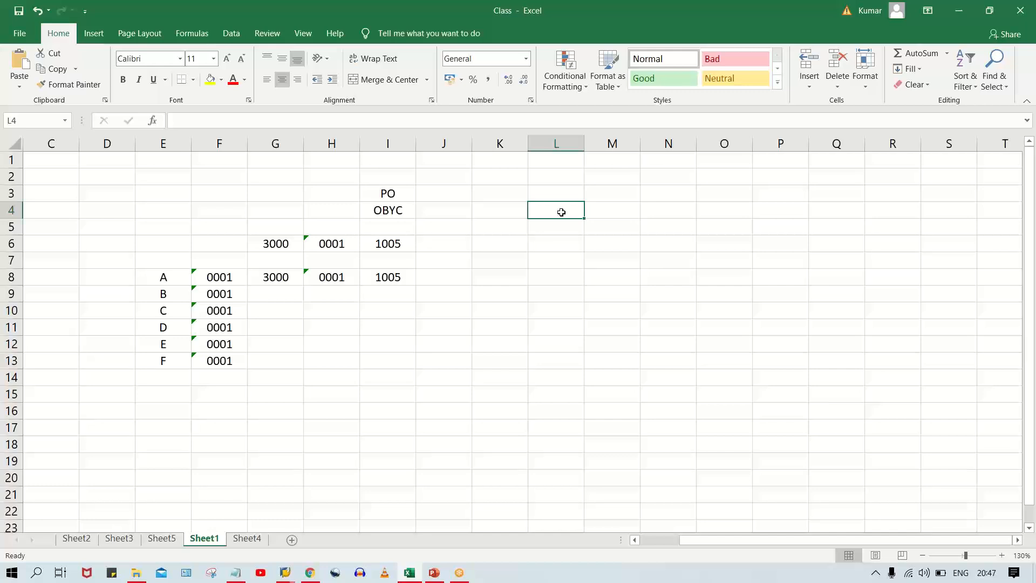
# Enter 100 in cell L4 and 150 in cell L5 of Sheet1, and select both cells.
pyautogui.write('100')
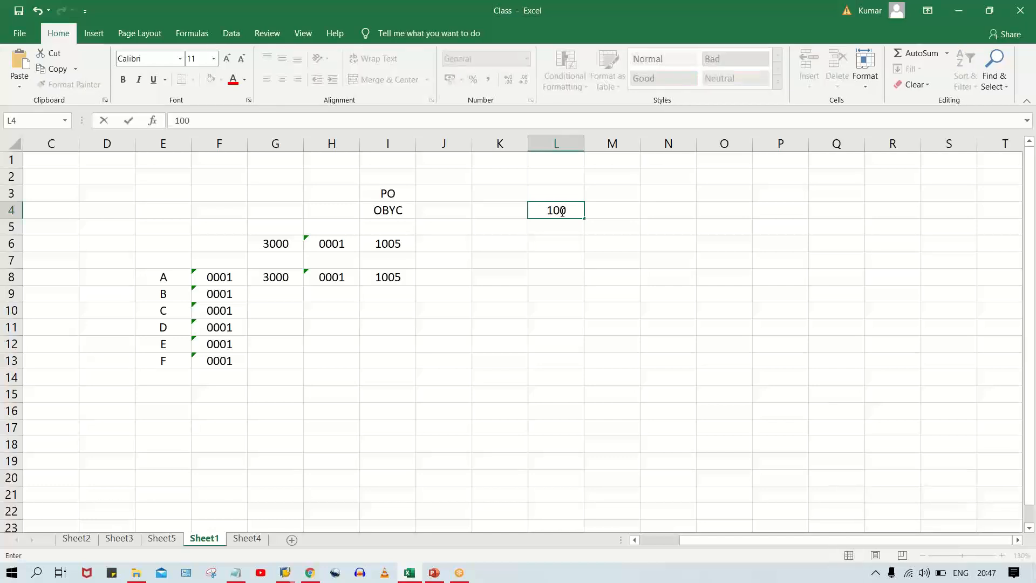
pyautogui.press('Return')
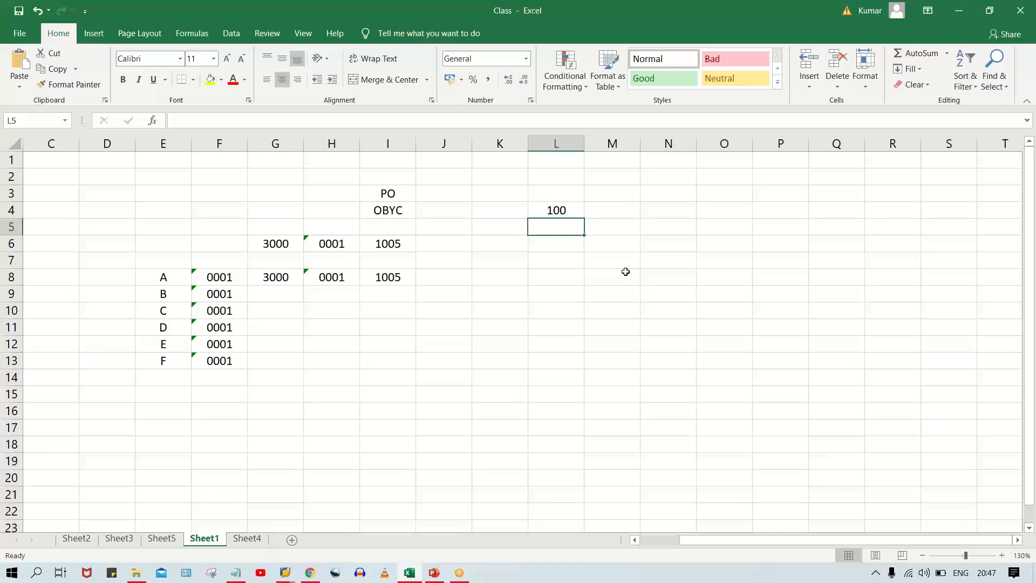
pyautogui.write('150')
pyautogui.press('Return')
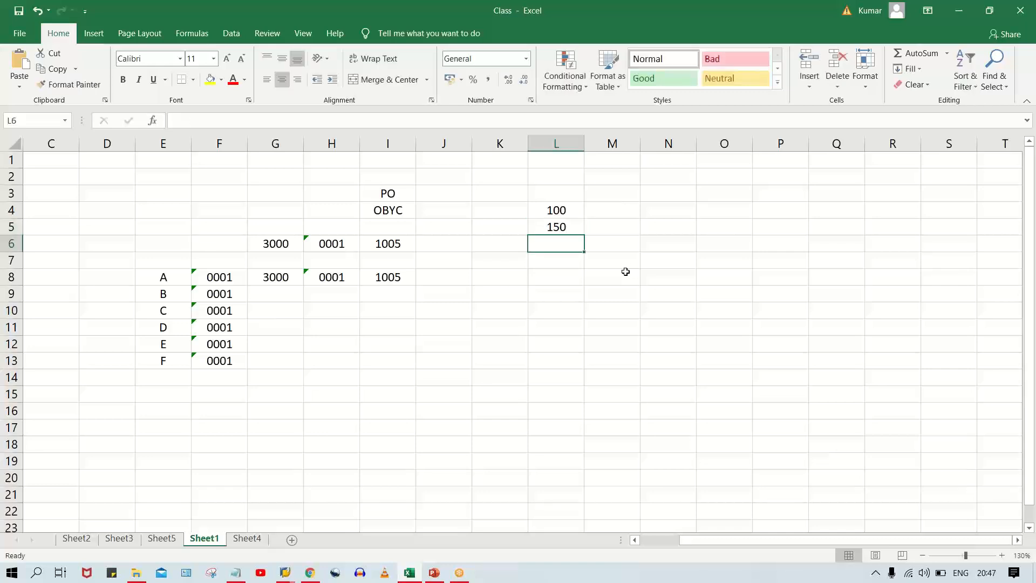
pyautogui.click(559, 206)
pyautogui.click(558, 238)
pyautogui.click(566, 230)
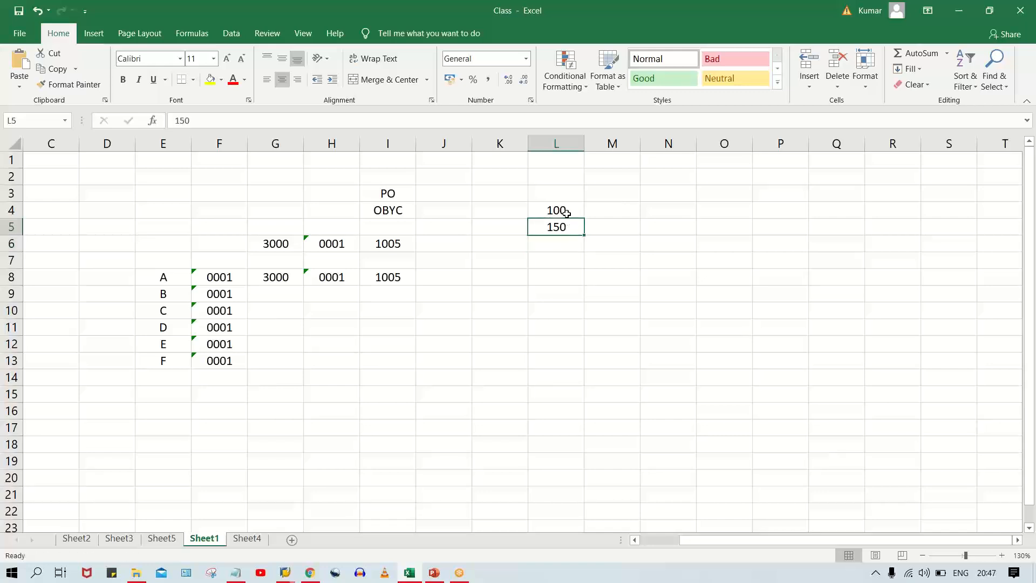
pyautogui.click(567, 209)
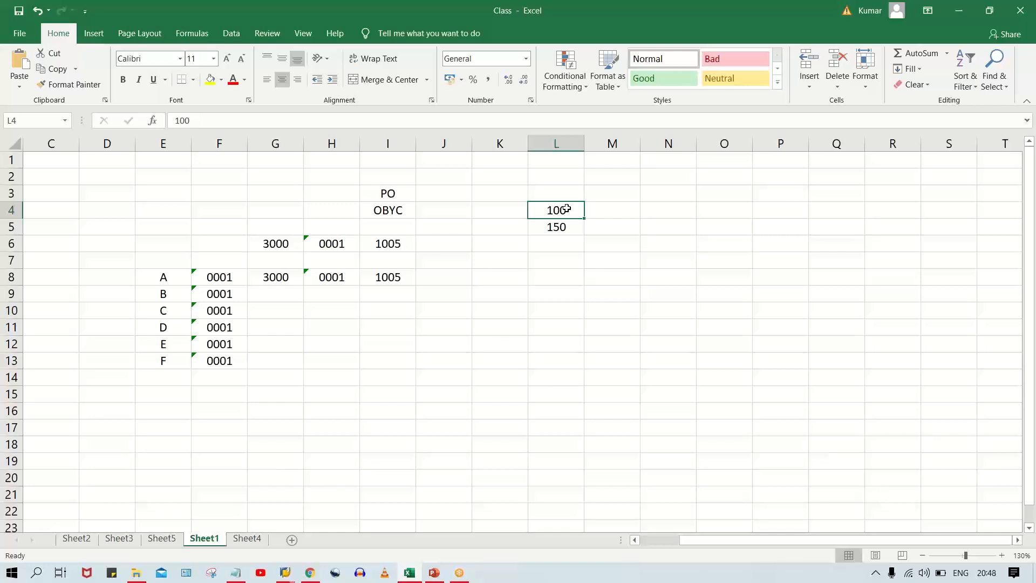
pyautogui.moveTo(561, 214); pyautogui.dragTo(562, 226)
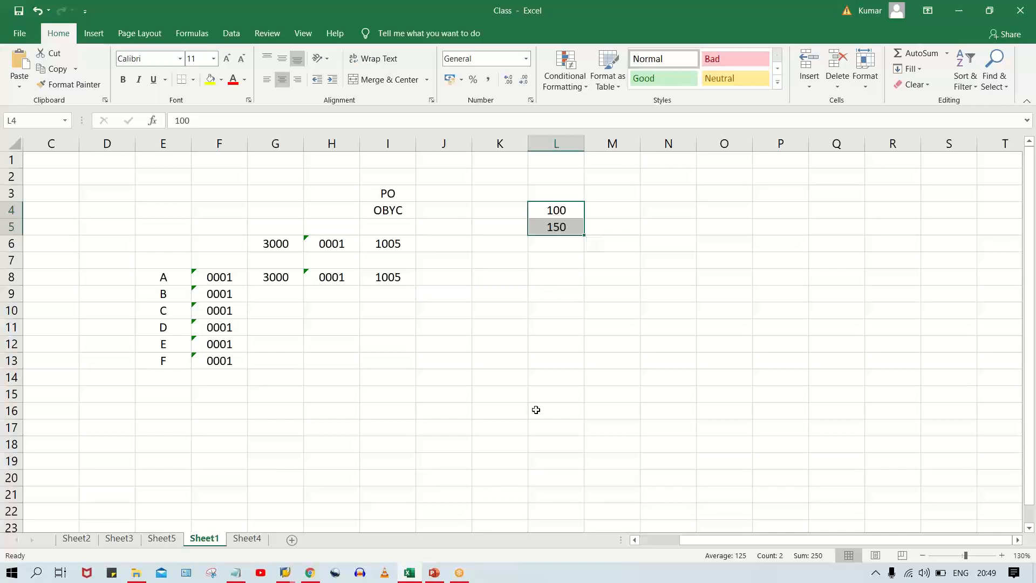
# Switch to the Configuration Steps slide in PowerPoint and select the view name VV_169G_PS in the price variance tolerance line.
pyautogui.click(442, 576)
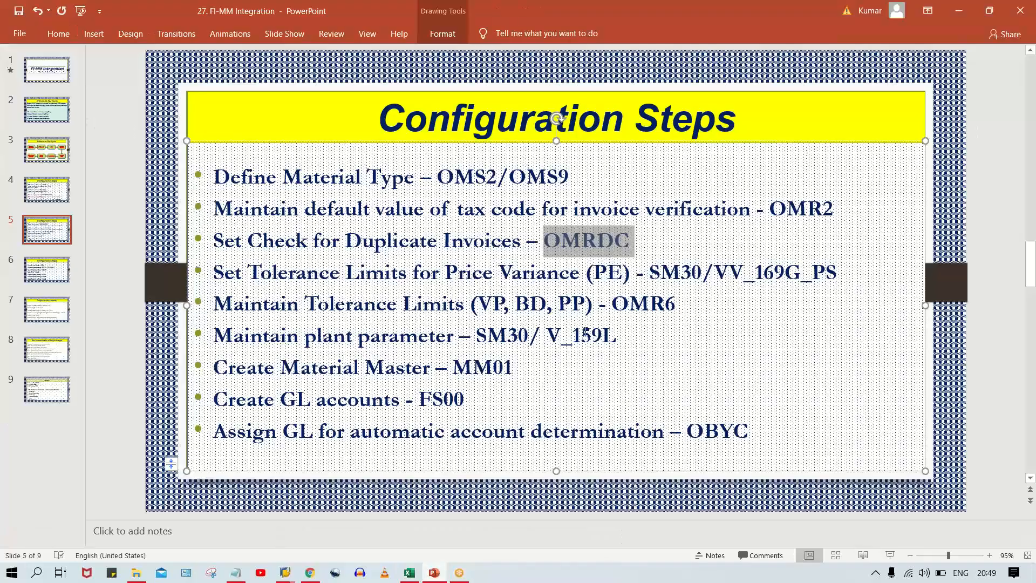
pyautogui.click(607, 272)
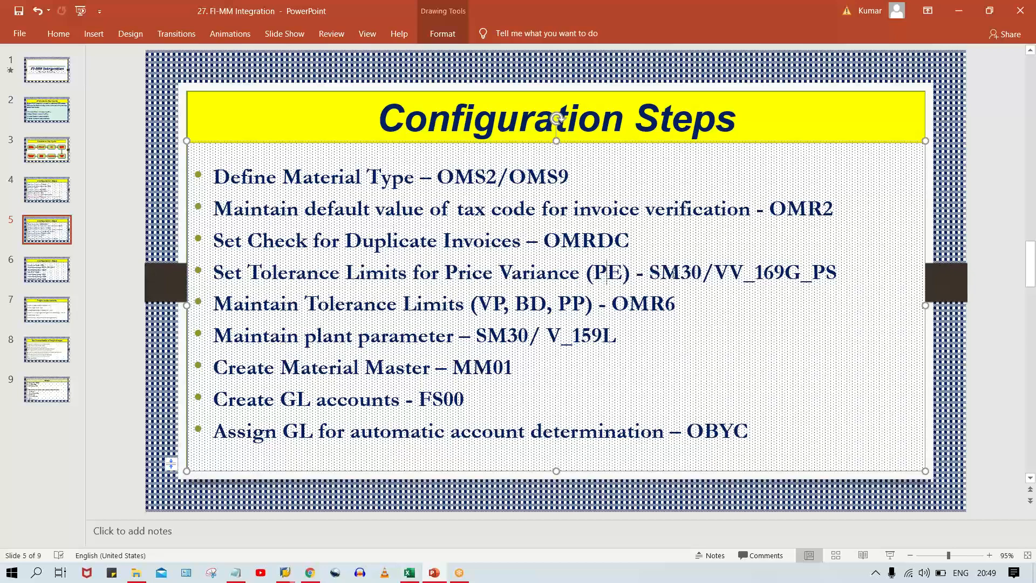
pyautogui.doubleClick(700, 278)
pyautogui.press('End')
pyautogui.moveTo(841, 272); pyautogui.dragTo(719, 281)
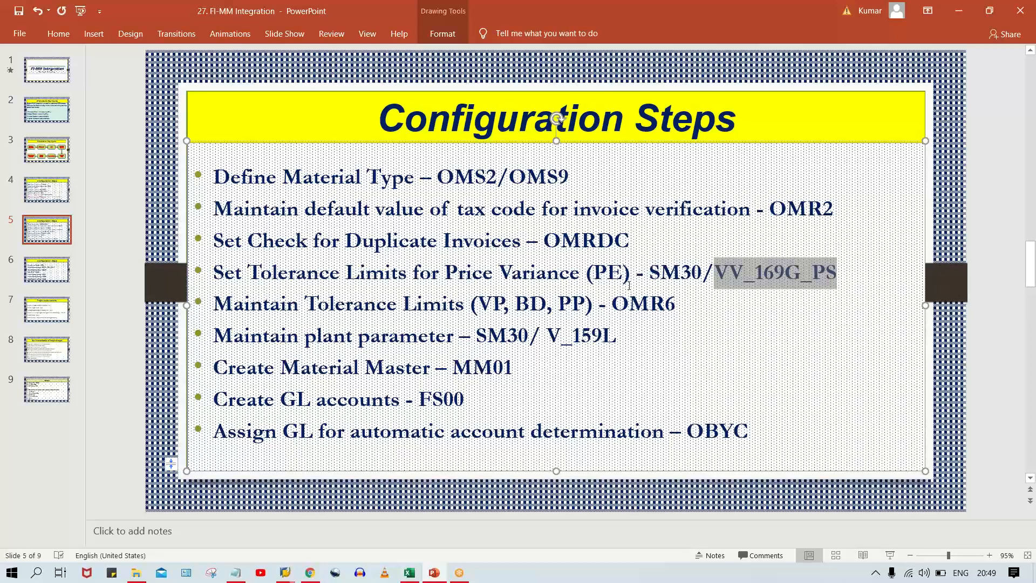
# Switch to SAP and try to open transaction SM30, decline the detailed error description, and return to the Configuration Steps slide in PowerPoint.
pyautogui.moveTo(322, 575)
pyautogui.moveTo(287, 574)
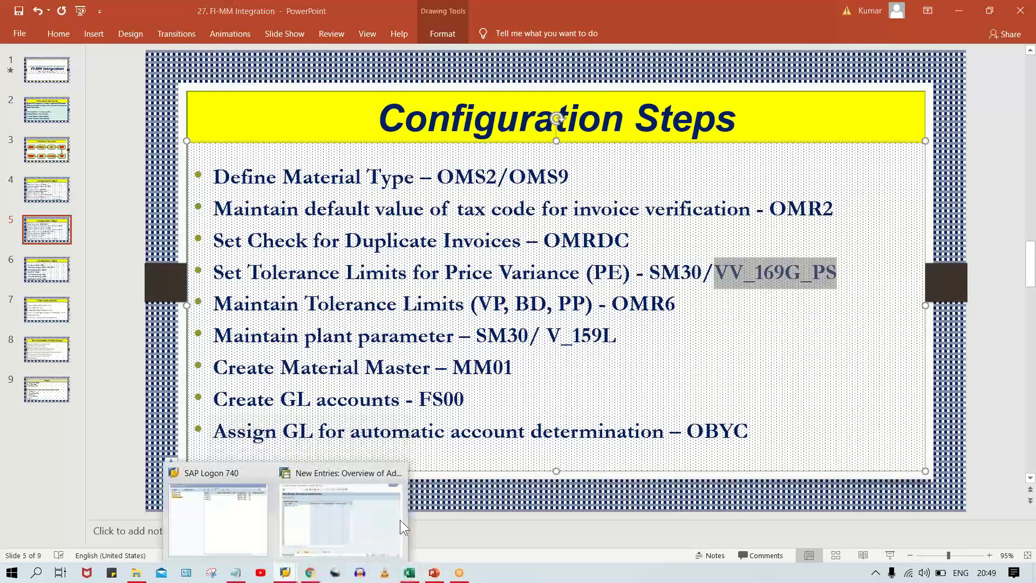
pyautogui.click(309, 492)
pyautogui.click(190, 50)
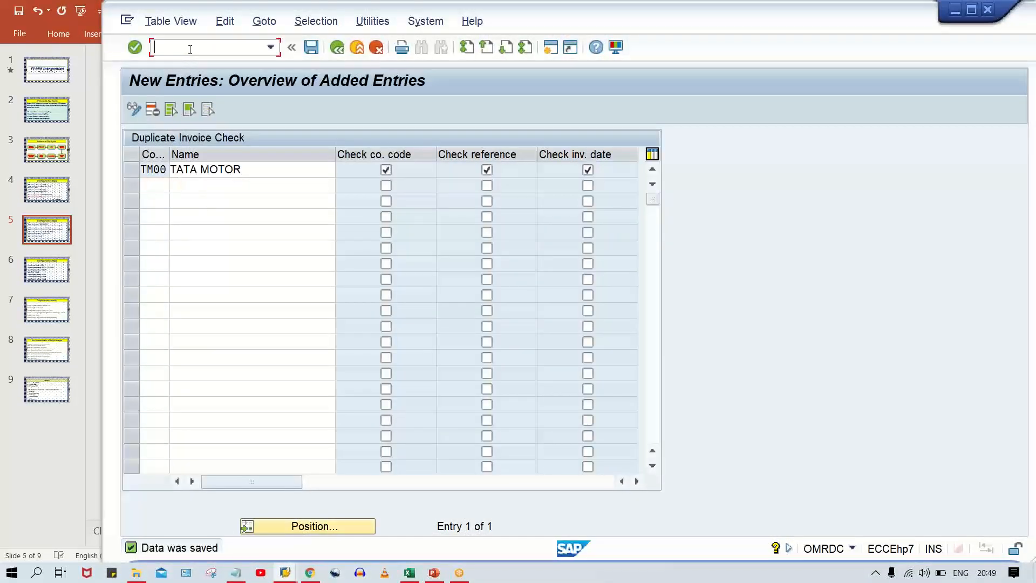
pyautogui.write('/NSM30')
pyautogui.press('Return')
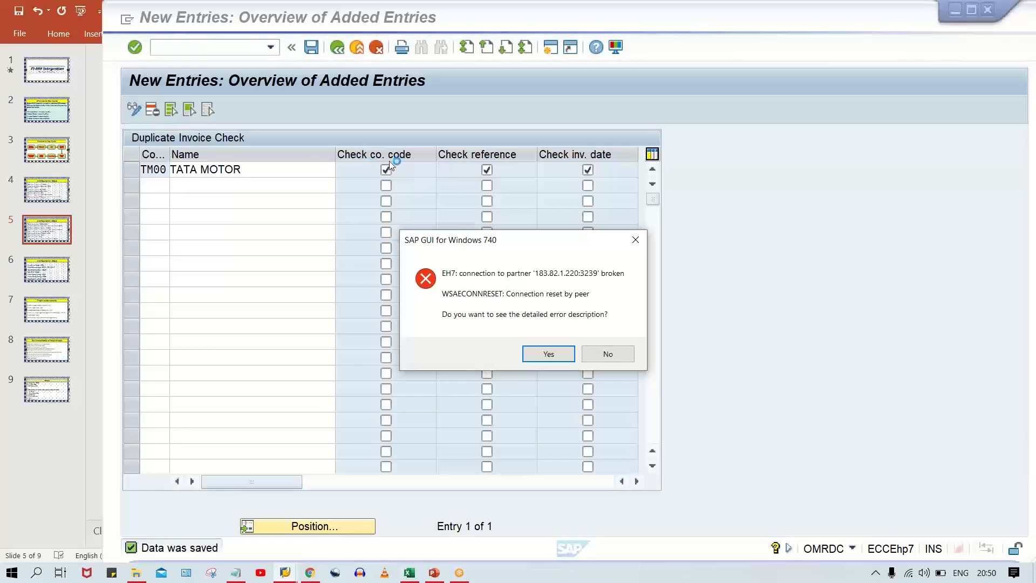
pyautogui.click(610, 354)
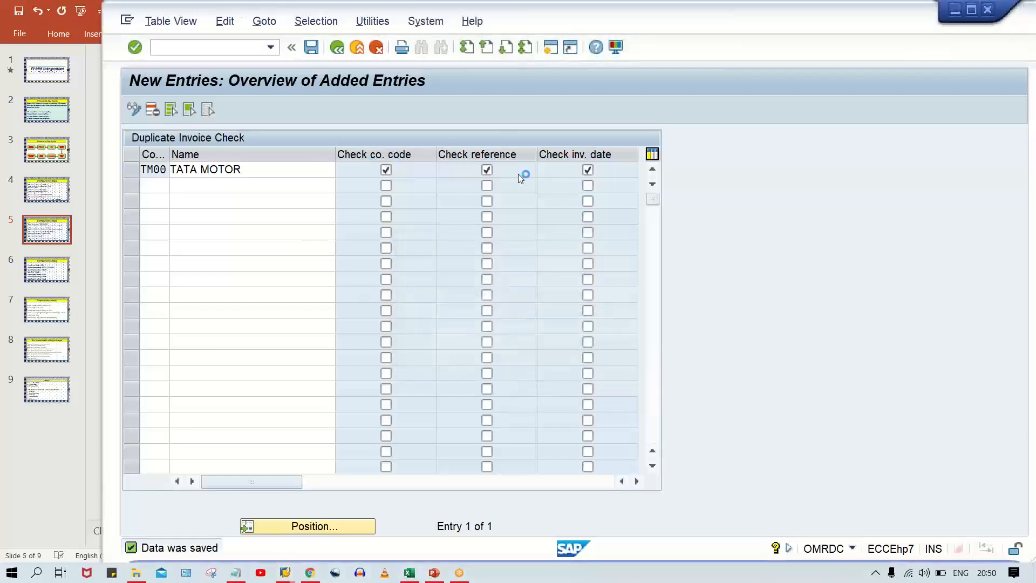
pyautogui.hotkey('alt', 'Tab')
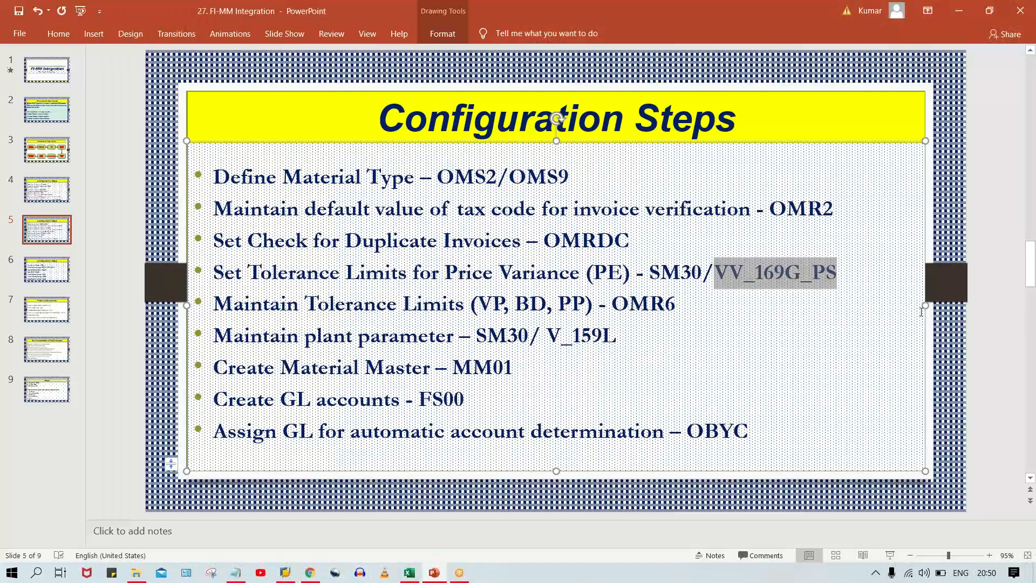
pyautogui.click(974, 293)
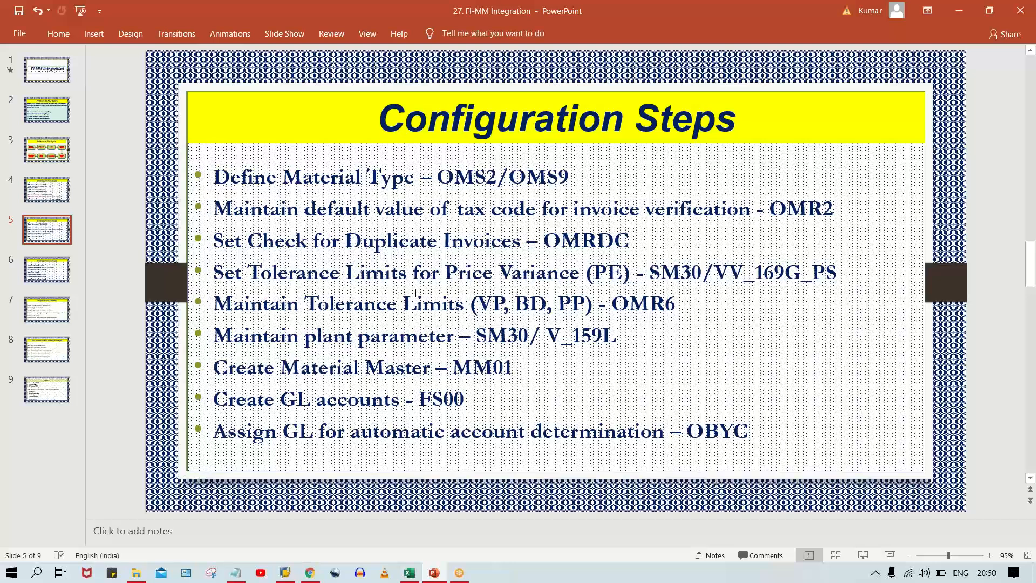